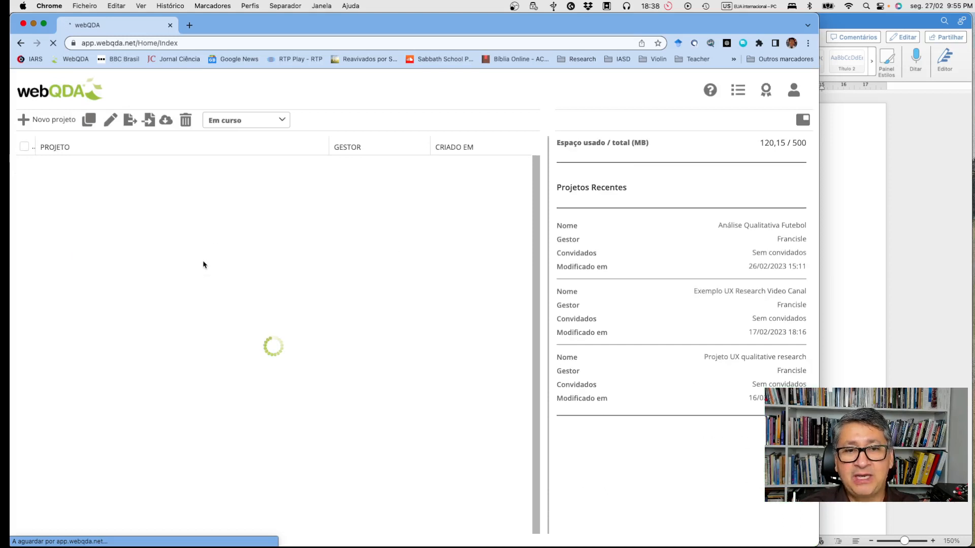
# Sort the project list by manager and look through its entries
pyautogui.click(371, 150)
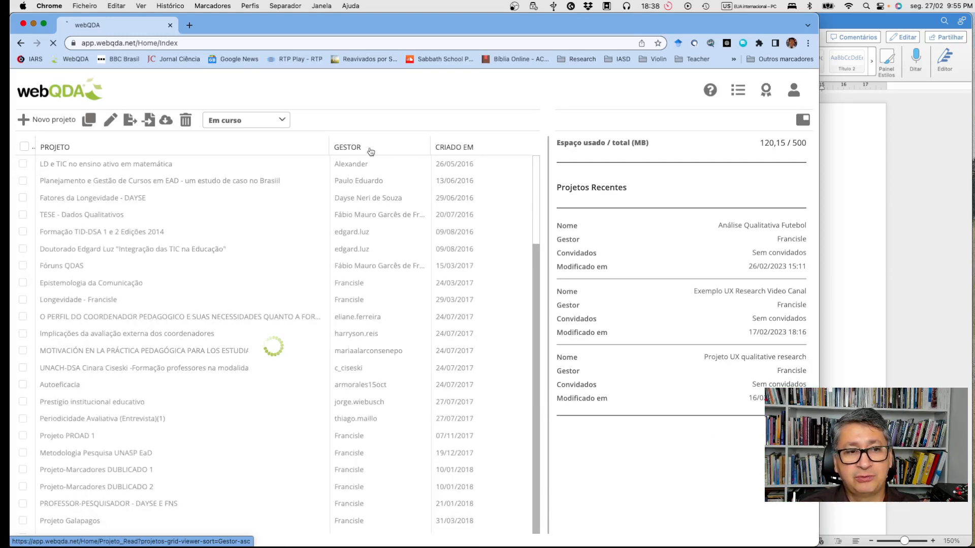
pyautogui.scroll(-15, 169, 294)
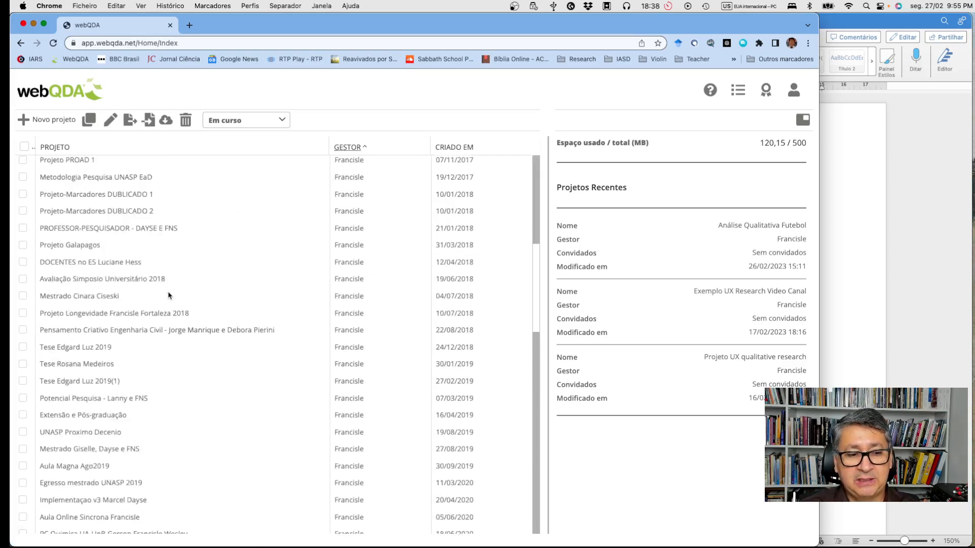
pyautogui.scroll(10, 170, 270)
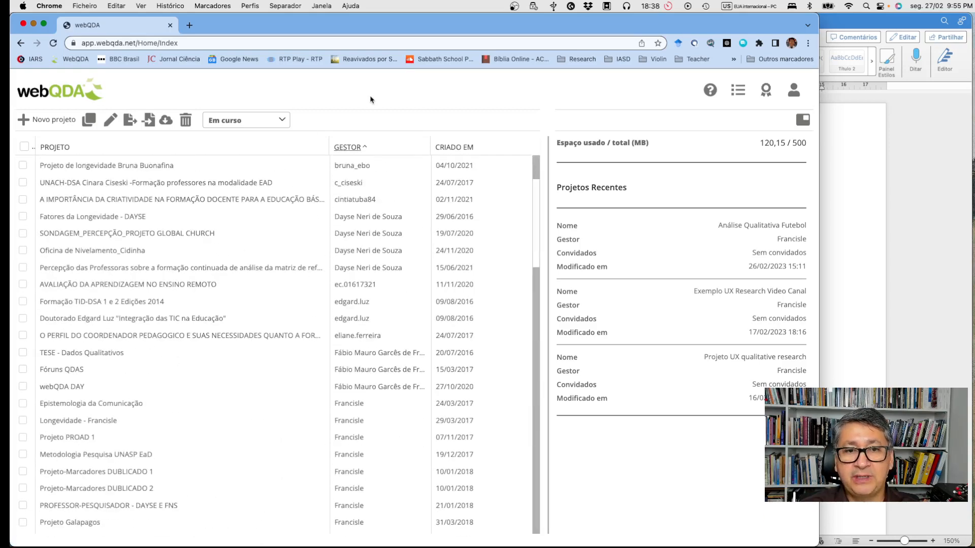
# Sort the projects by creation date, newest first, open "Análise Qualitativa Futebol" and expand its Fontes section
pyautogui.click(444, 148)
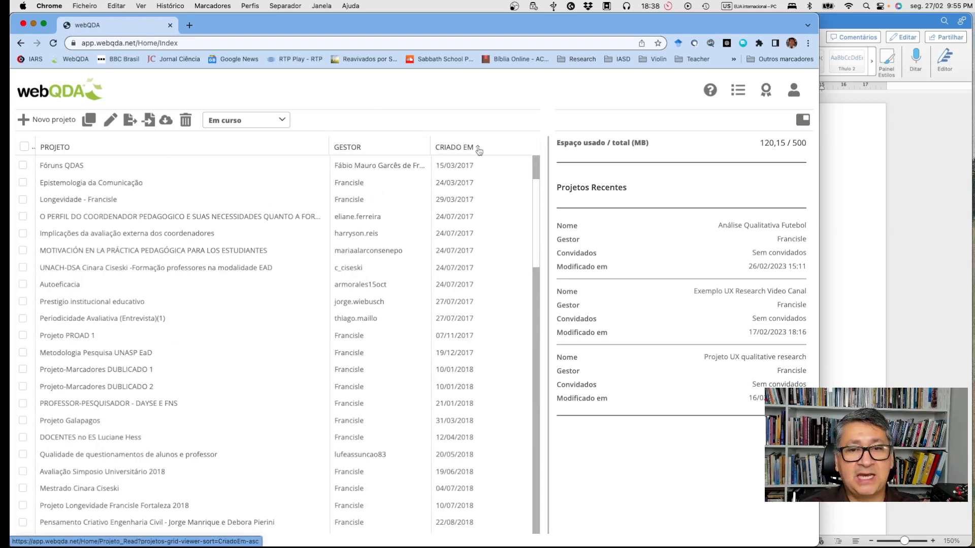
pyautogui.click(447, 147)
pyautogui.scroll(3, 437, 161)
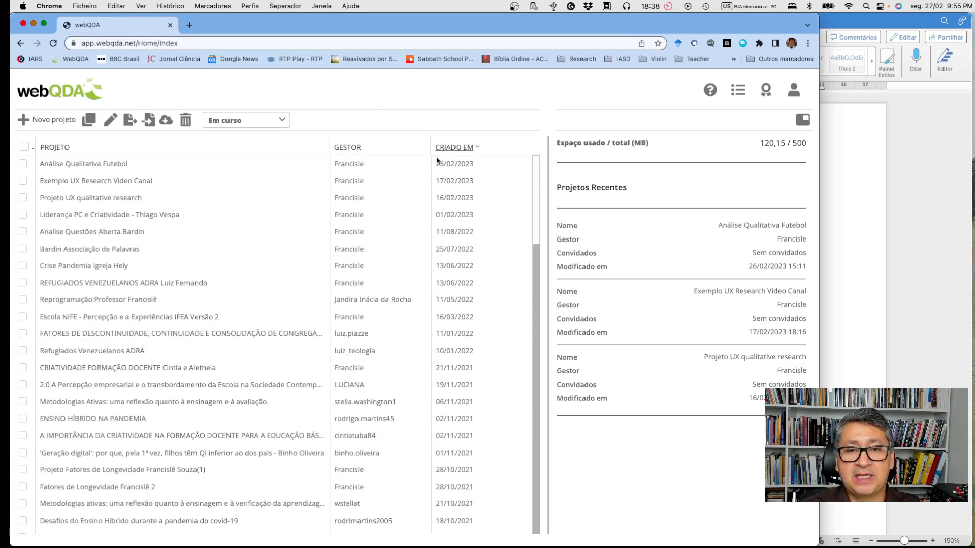
pyautogui.scroll(-1, 437, 161)
pyautogui.scroll(1, 437, 161)
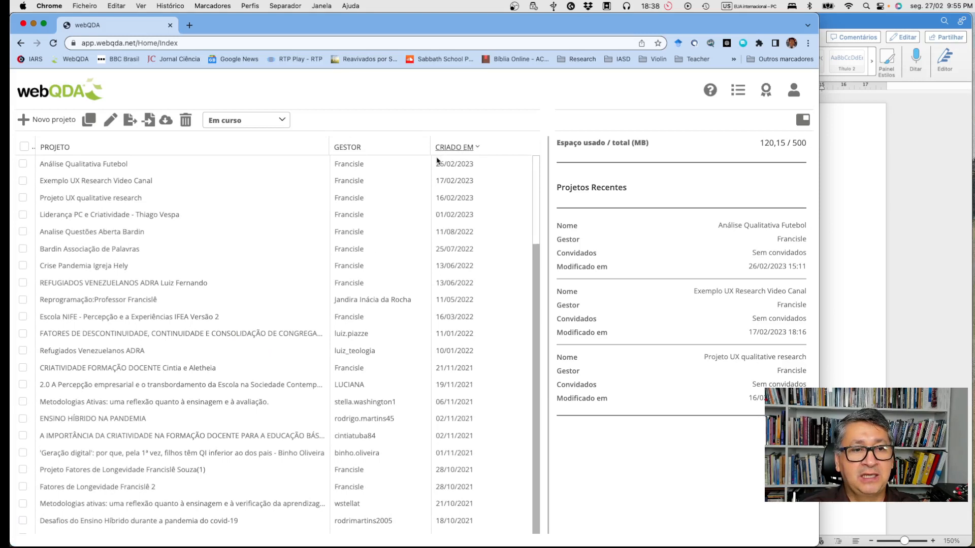
pyautogui.doubleClick(77, 164)
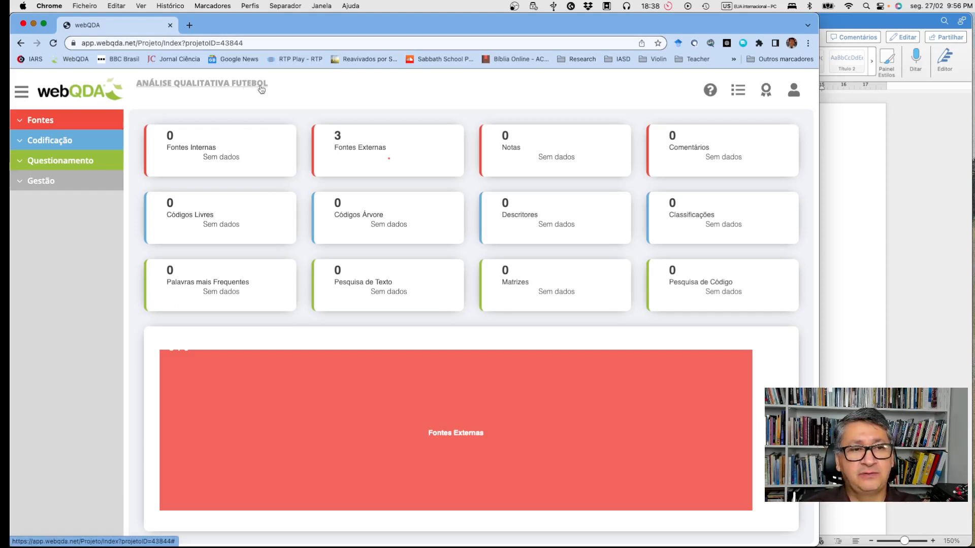
pyautogui.click(66, 121)
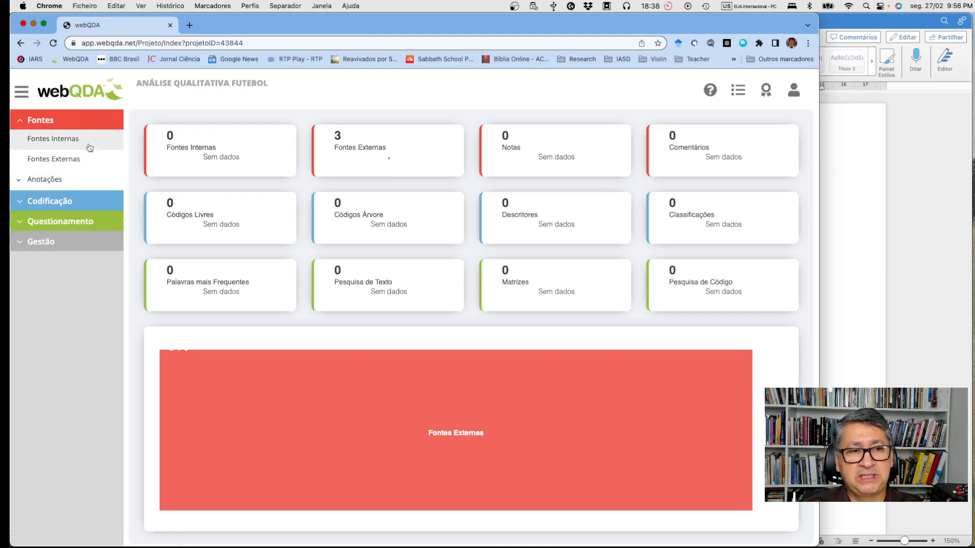
# Switch to the Word document and review the channel link and the list of full-match YouTube videos
pyautogui.click(865, 262)
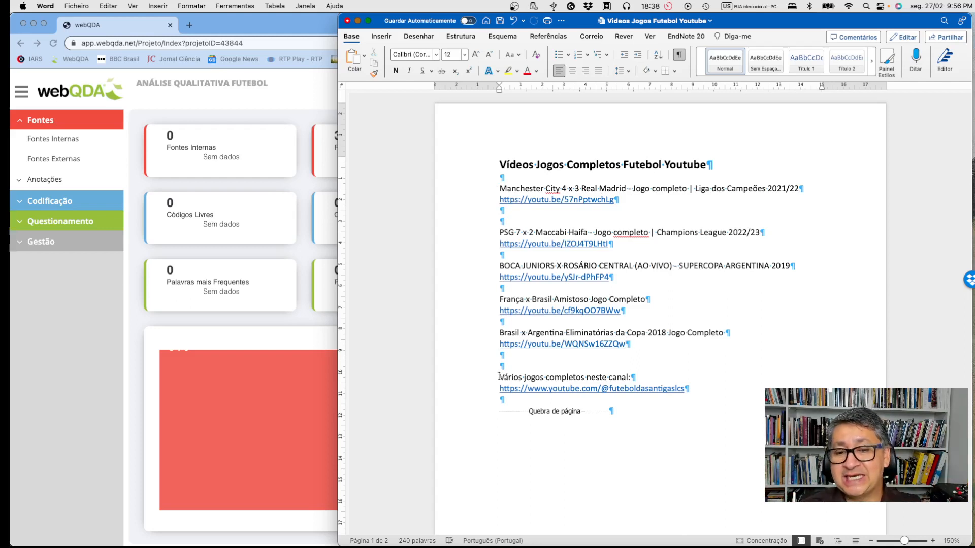
pyautogui.moveTo(499, 377); pyautogui.dragTo(632, 395)
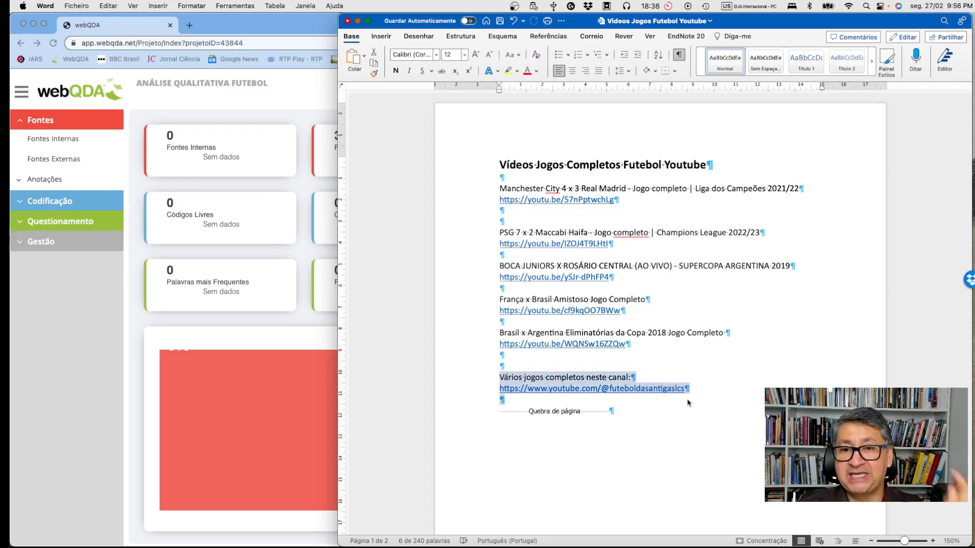
pyautogui.moveTo(500, 186); pyautogui.dragTo(640, 344)
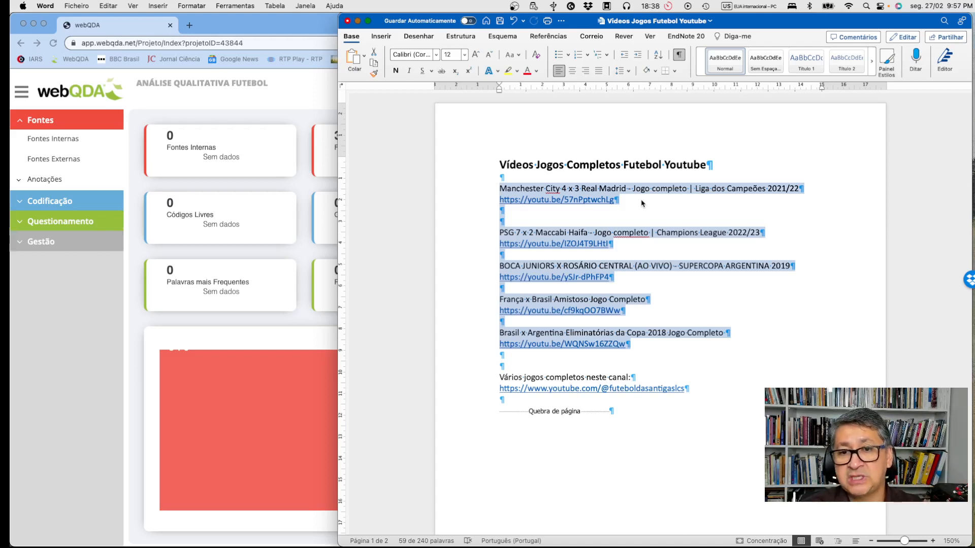
pyautogui.click(666, 204)
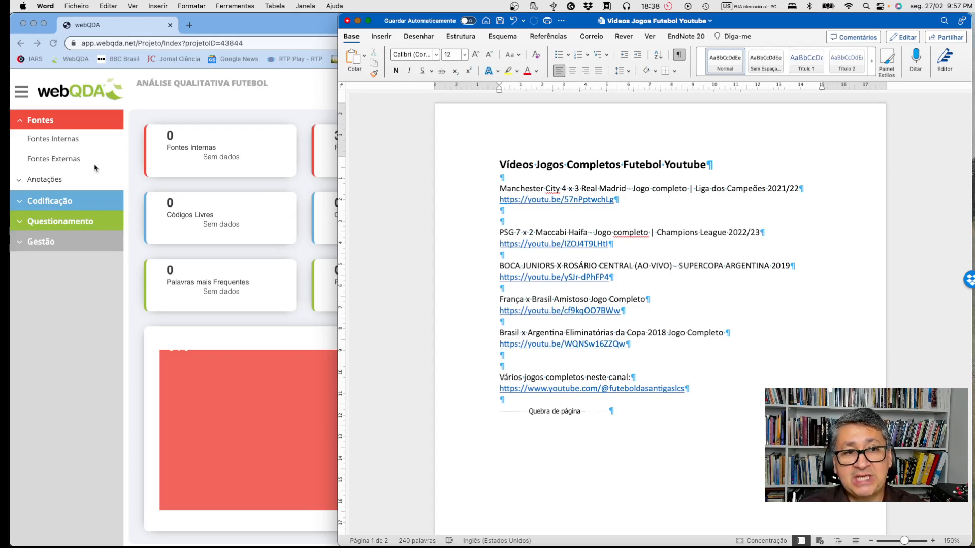
# Return to webQDA in Chrome and open the project's external sources (Fontes Externas)
pyautogui.click(52, 319)
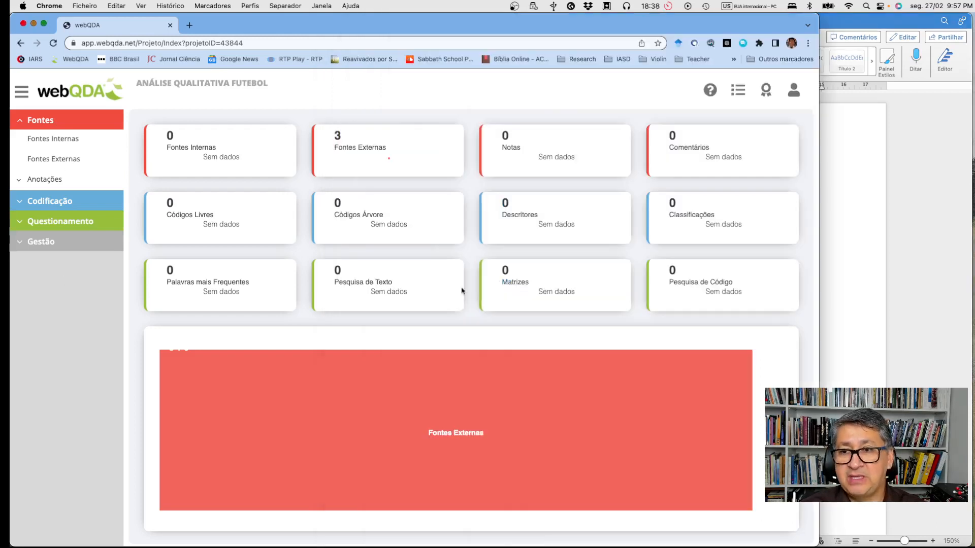
pyautogui.click(64, 160)
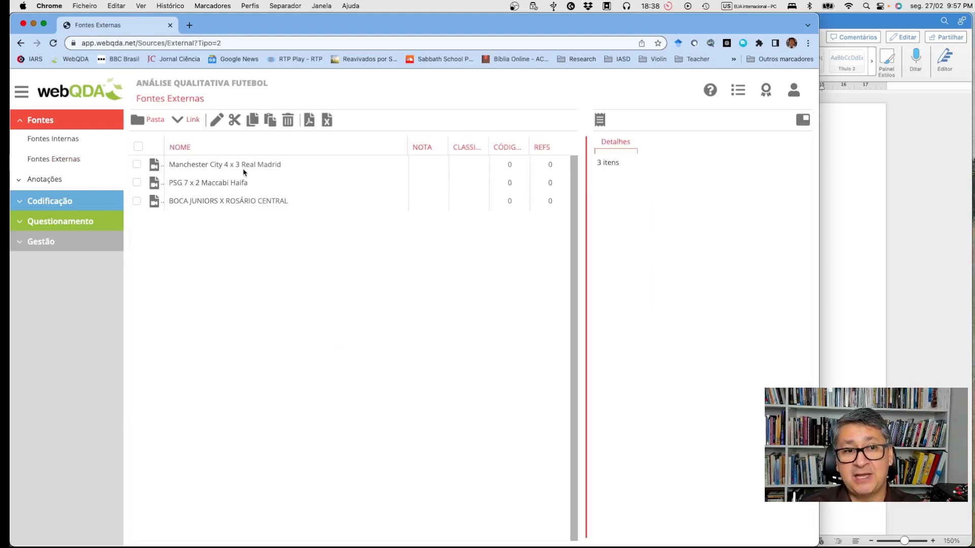
# Switch to the Word document and copy the YouTube link of the "França x Brasil Amistoso Jogo Completo" match
pyautogui.click(860, 245)
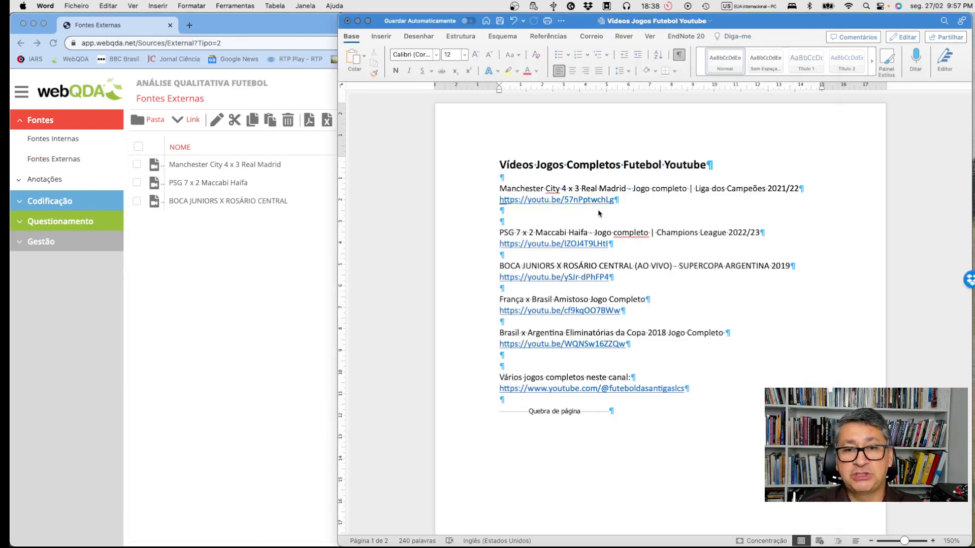
pyautogui.click(525, 199)
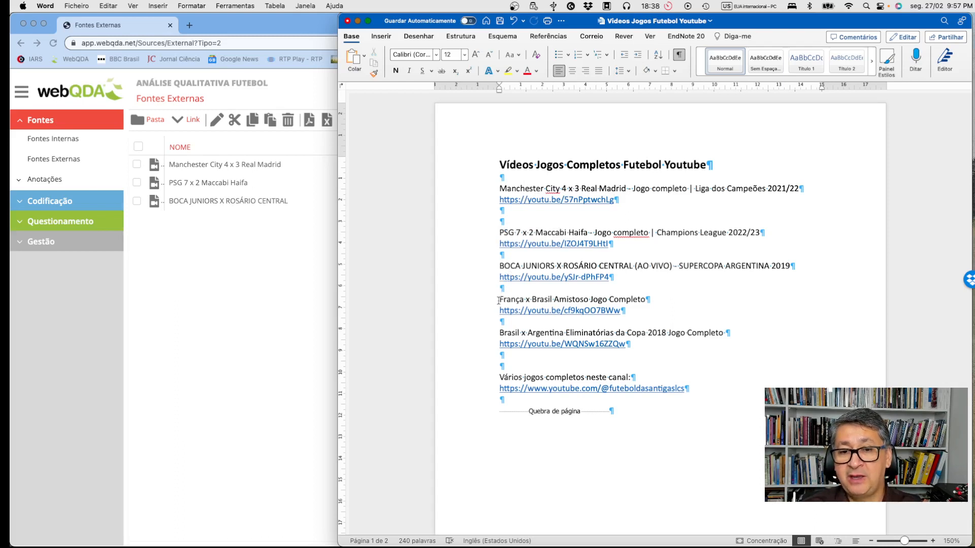
pyautogui.moveTo(498, 300)
pyautogui.mouseDown()
pyautogui.moveTo(648, 301)
pyautogui.moveTo(620, 311)
pyautogui.moveTo(498, 312)
pyautogui.mouseUp()
pyautogui.press('super+c')
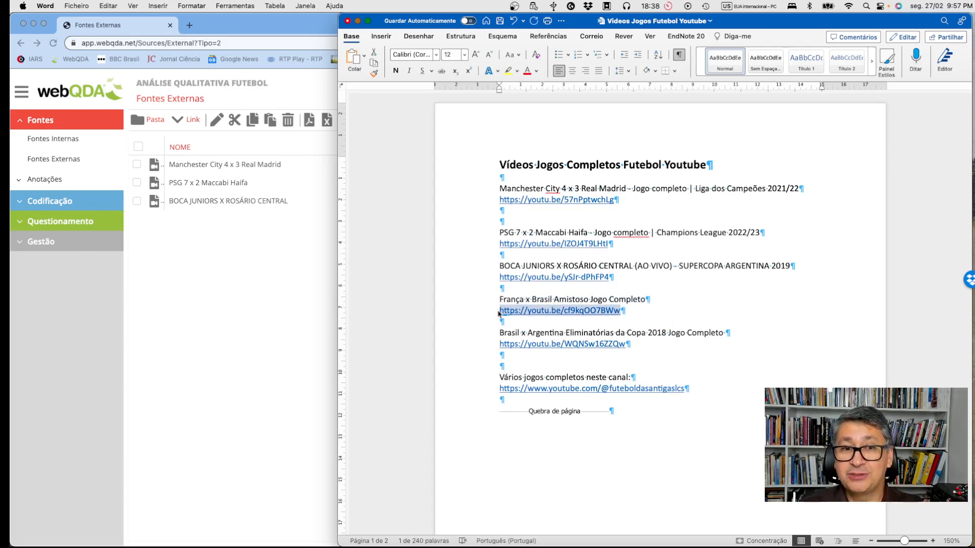
pyautogui.click(234, 238)
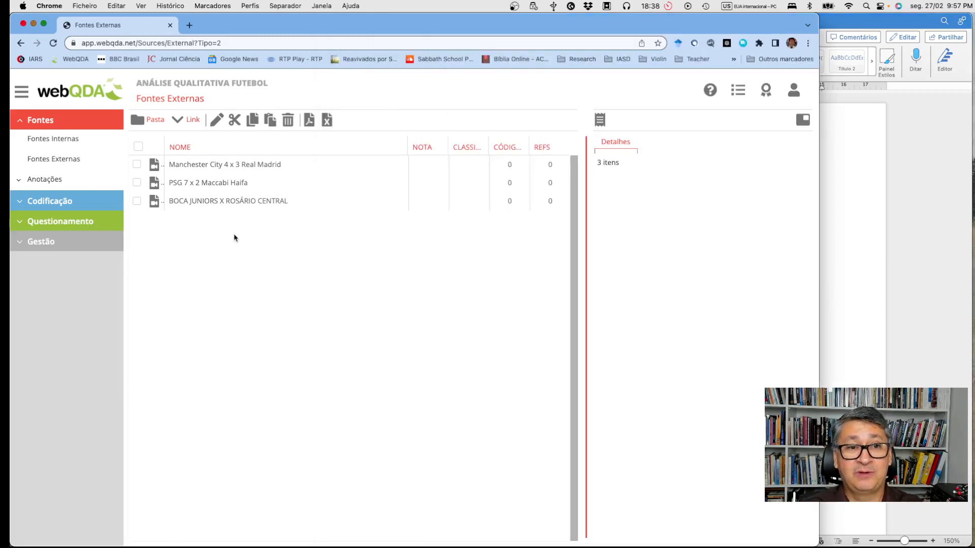
pyautogui.click(192, 121)
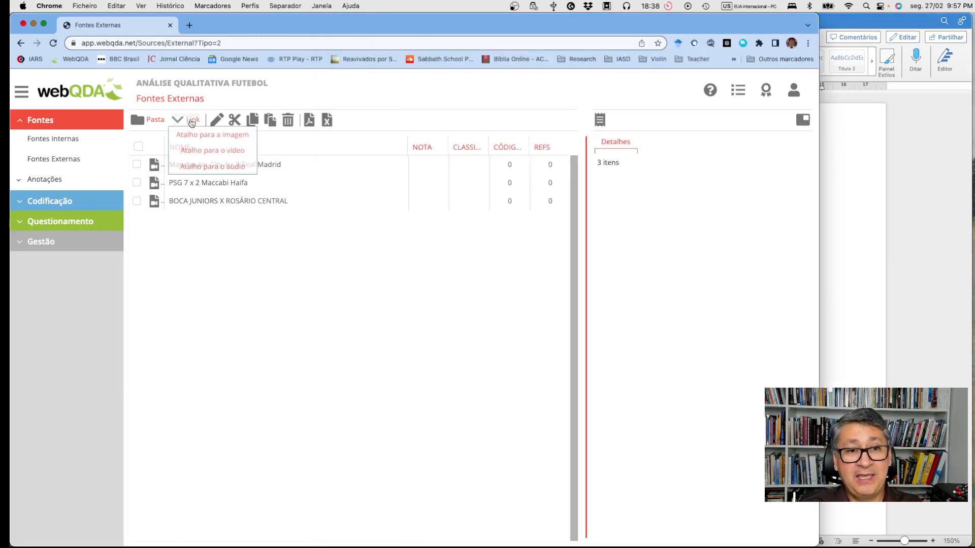
pyautogui.click(207, 151)
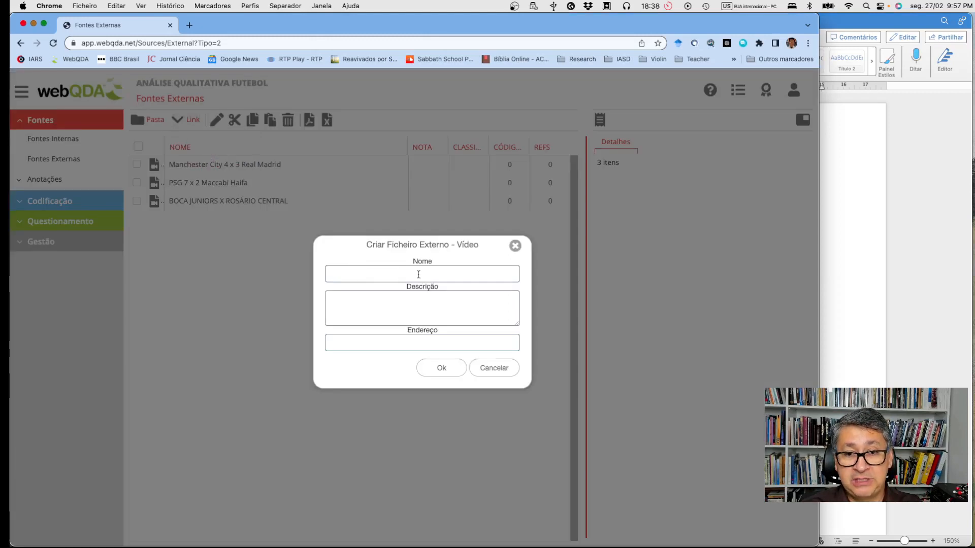
pyautogui.click(418, 343)
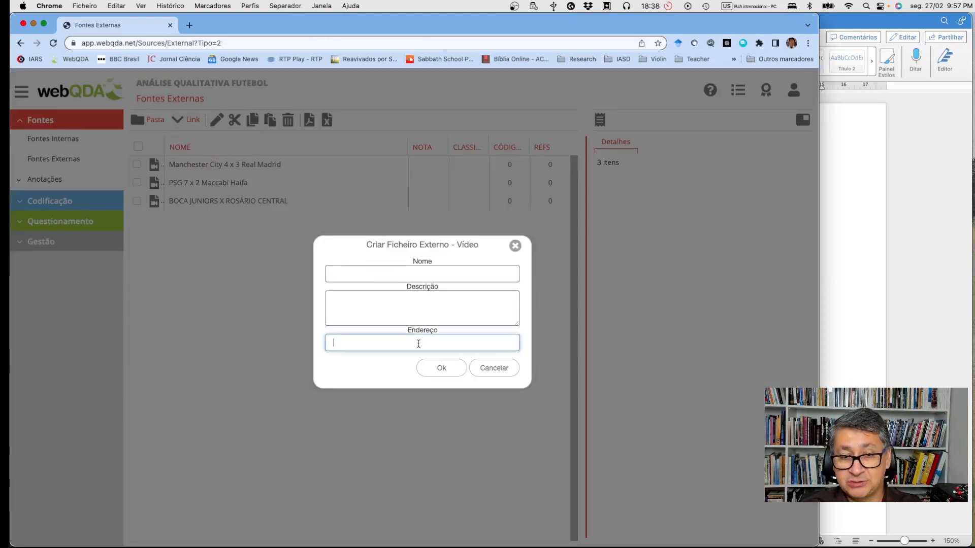
pyautogui.press('super+v')
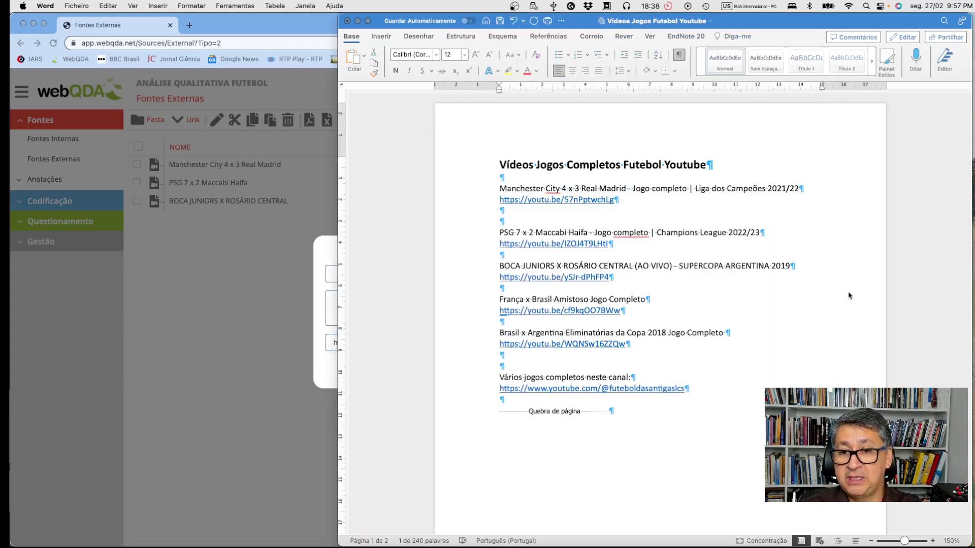
# Copy the title "França x Brasil Amistoso Jogo Completo" from the Word document and paste it as the new video's name in webQDA
pyautogui.click(848, 297)
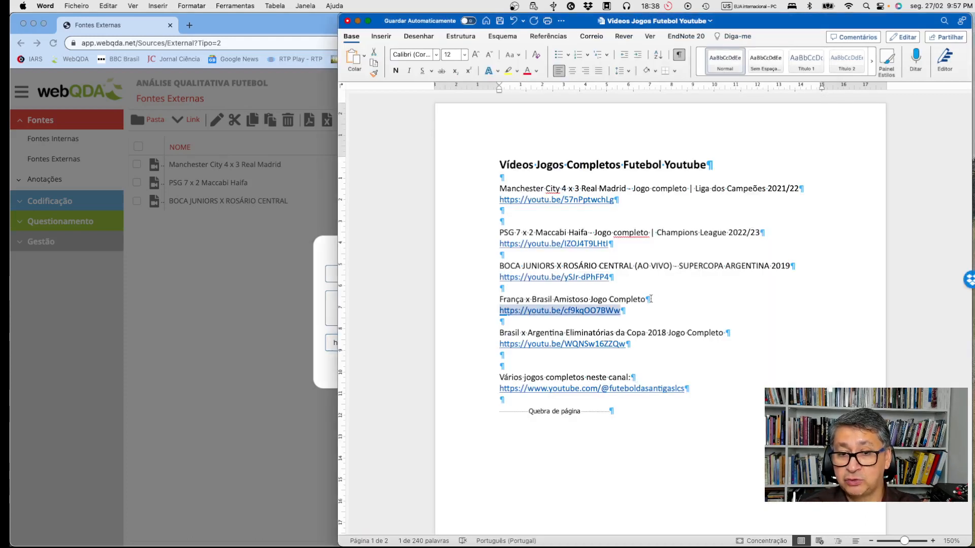
pyautogui.moveTo(651, 299); pyautogui.dragTo(509, 299)
pyautogui.press('super+c')
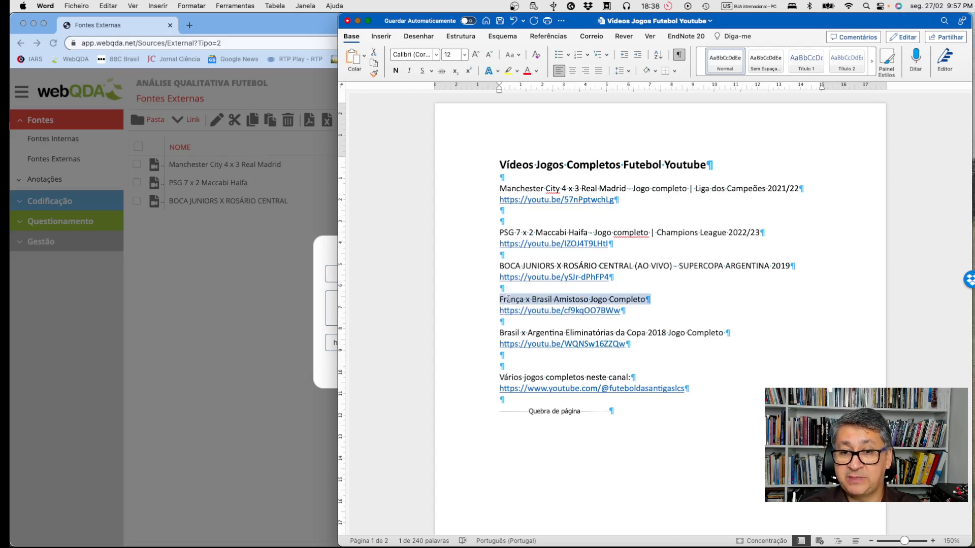
pyautogui.click(321, 284)
pyautogui.click(435, 273)
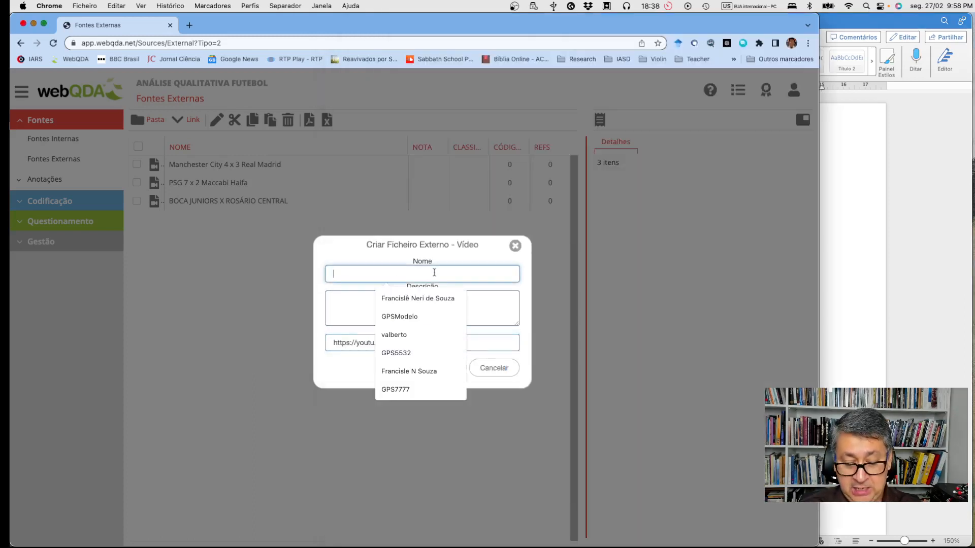
pyautogui.press('super+v')
# Enter the description "Neste jogo ...???" for the video and create the external source
pyautogui.click(422, 309)
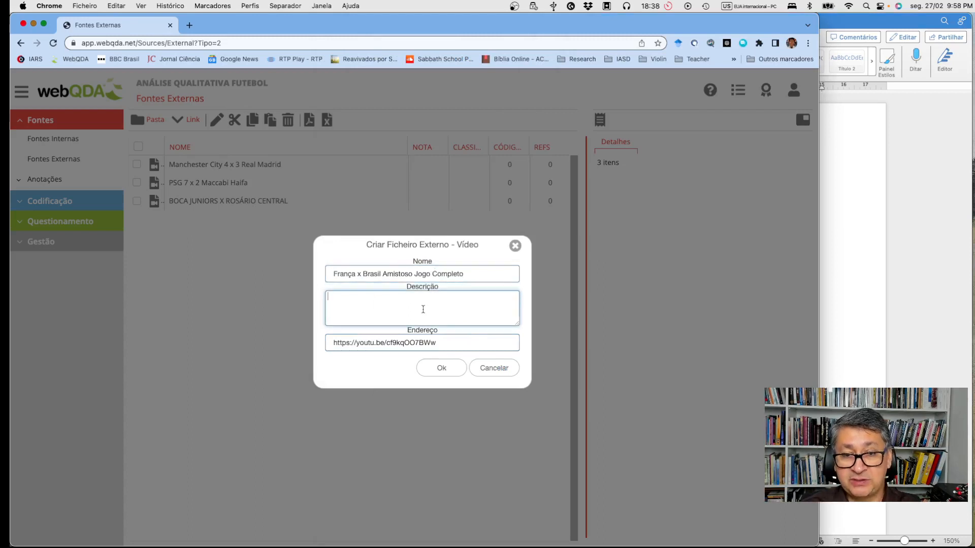
pyautogui.write('NEste')
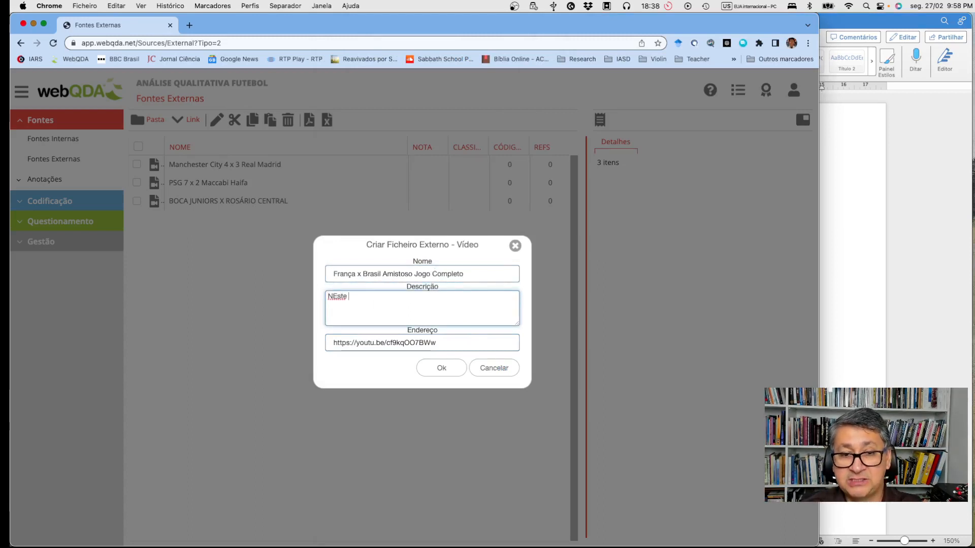
pyautogui.press('BackSpace')
pyautogui.press('BackSpace')
pyautogui.press('BackSpace')
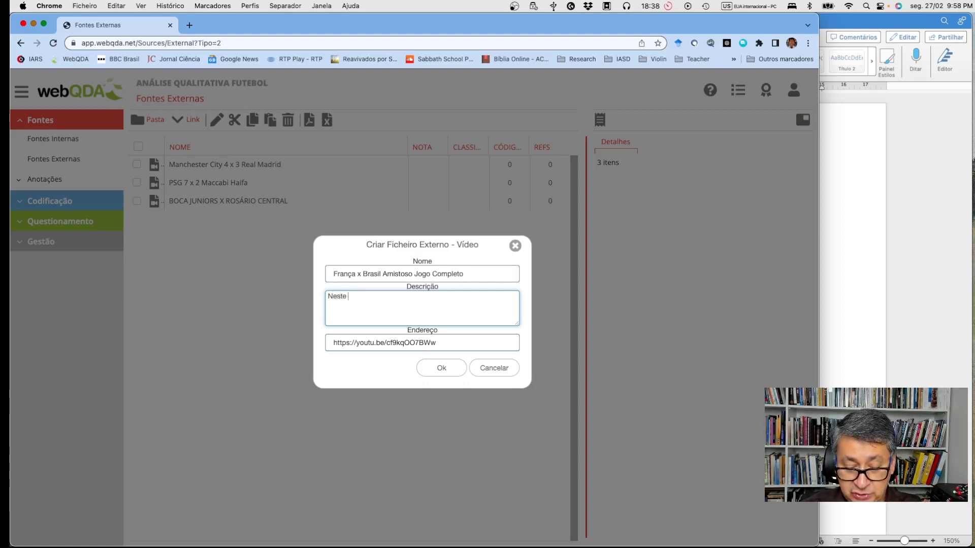
pyautogui.write('este jogo ')
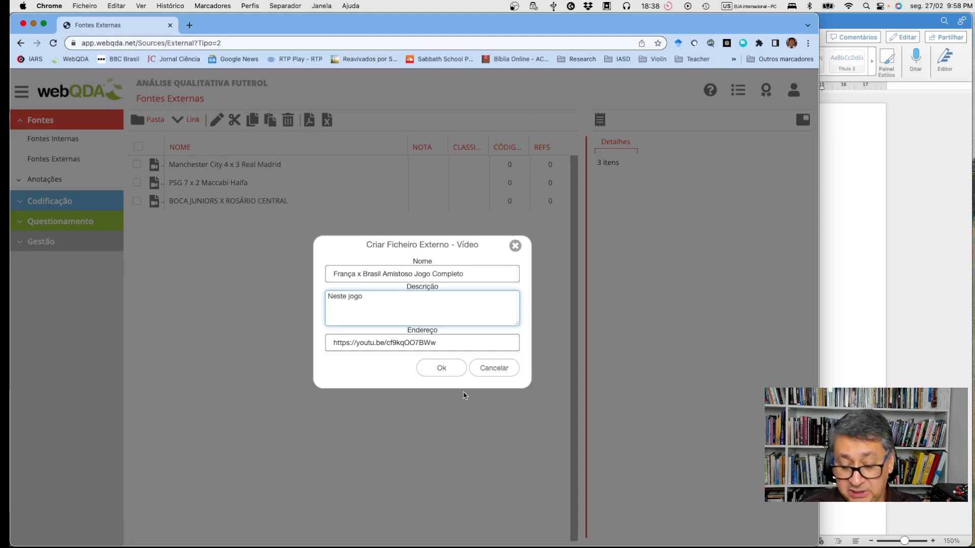
pyautogui.write('...???')
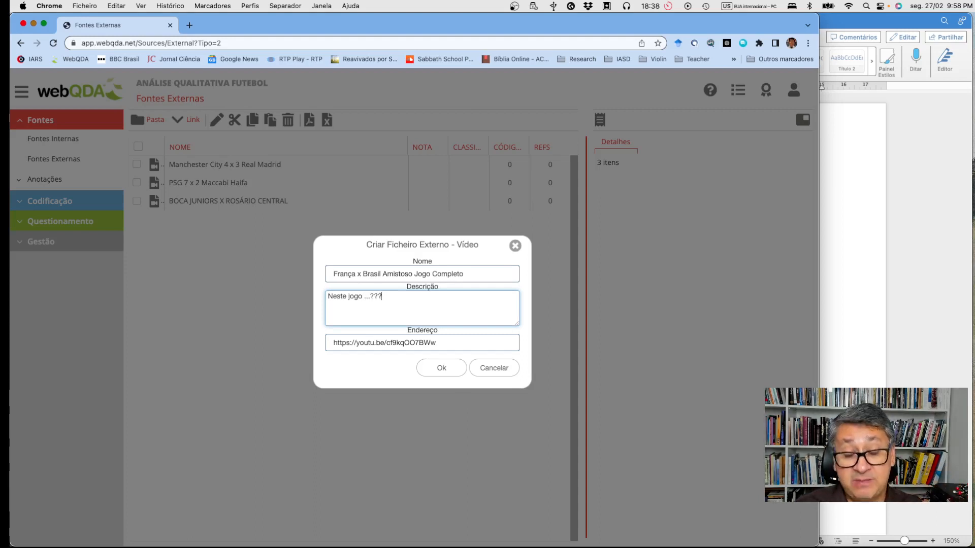
pyautogui.click(443, 370)
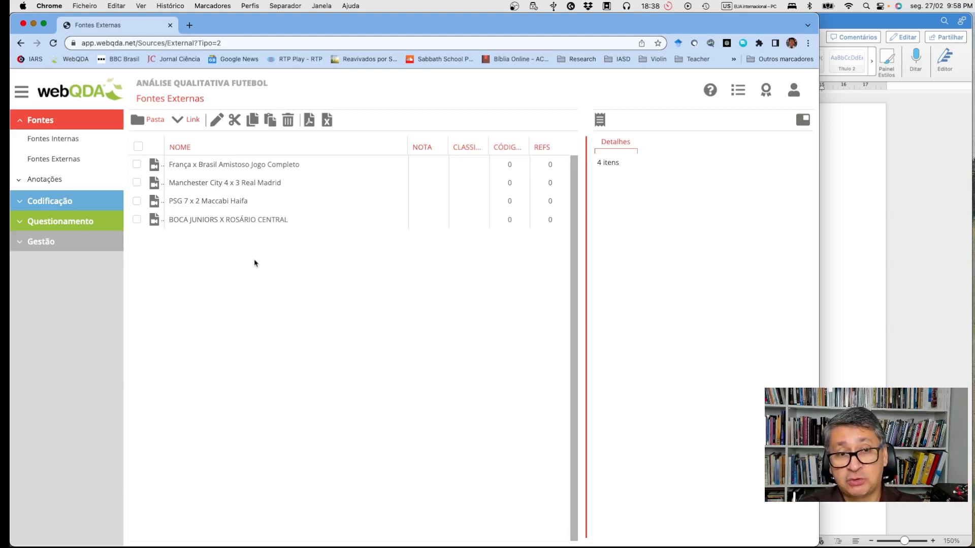
# View the details of the new França x Brasil source, then open "BOCA JUNIORS X ROSÁRIO CENTRAL" and move its video to about 0:24
pyautogui.click(192, 168)
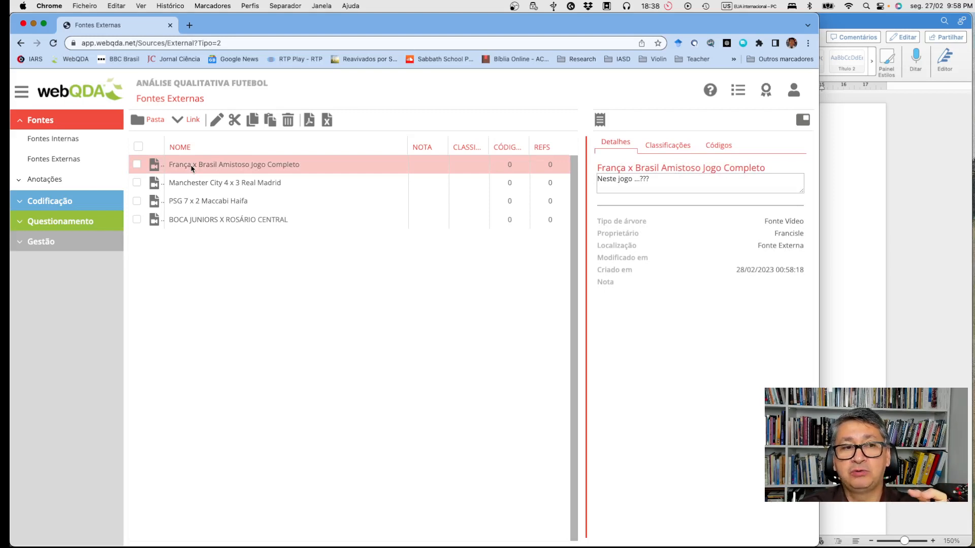
pyautogui.click(208, 223)
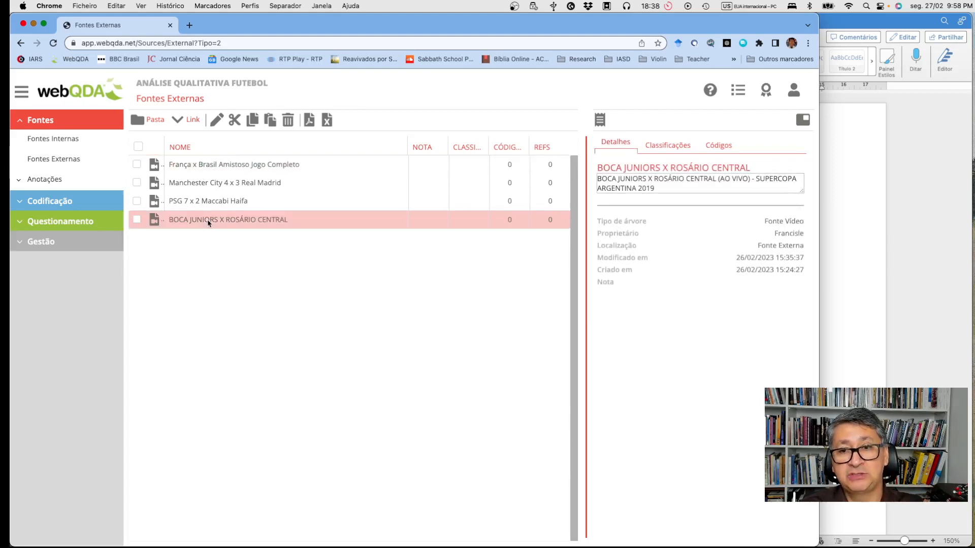
pyautogui.doubleClick(207, 220)
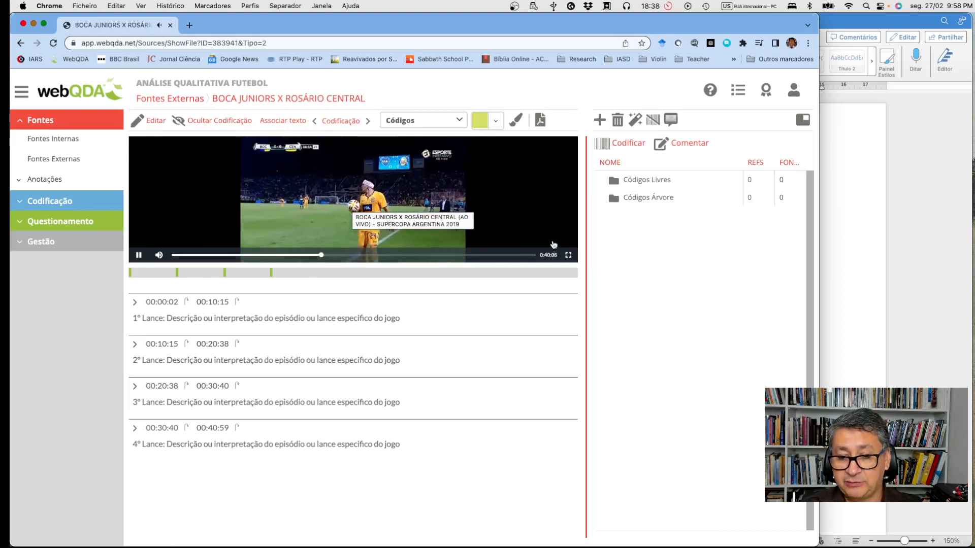
pyautogui.click(264, 256)
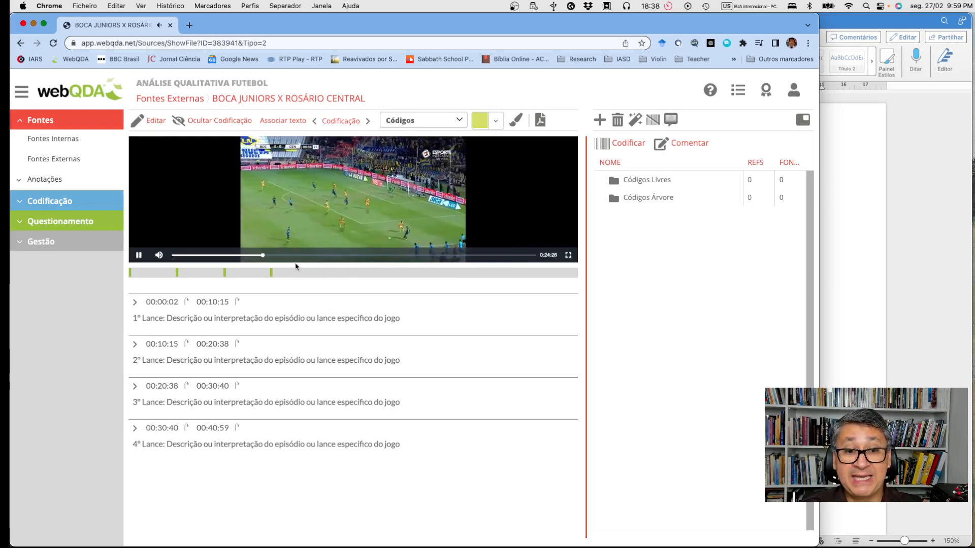
# Pause the match video and examine the start and end times of the four listed lances
pyautogui.click(316, 210)
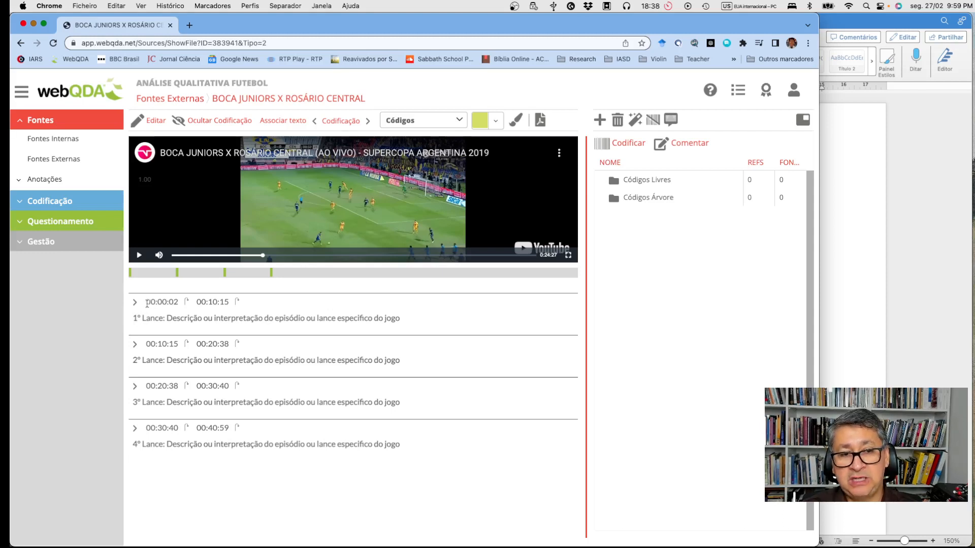
pyautogui.moveTo(147, 304); pyautogui.dragTo(176, 304)
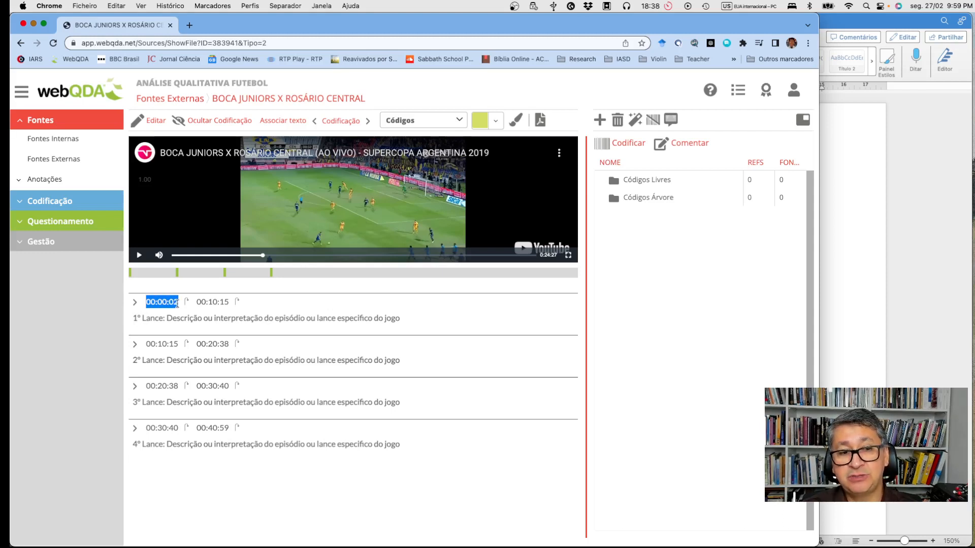
pyautogui.click(210, 303)
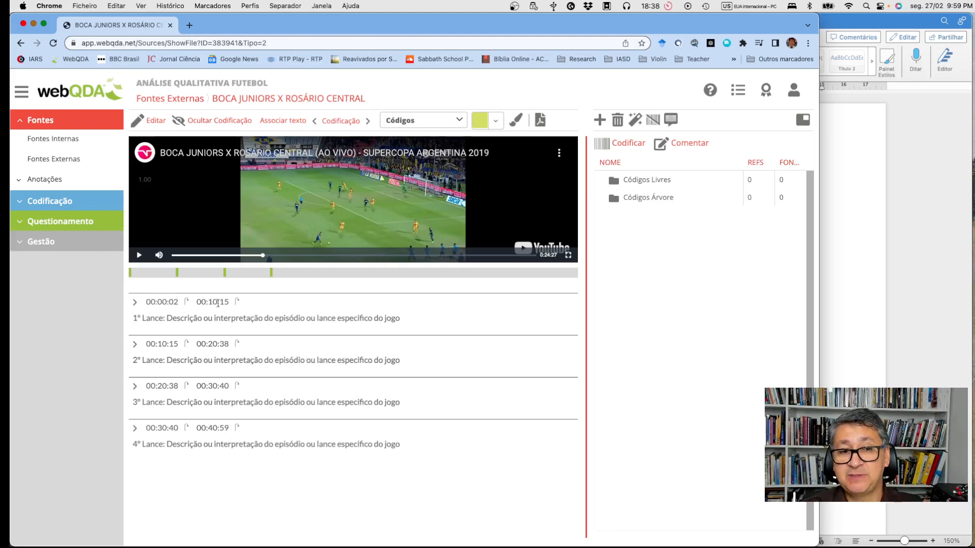
pyautogui.moveTo(154, 343); pyautogui.dragTo(235, 344)
pyautogui.click(155, 387)
pyautogui.moveTo(155, 387); pyautogui.dragTo(161, 387)
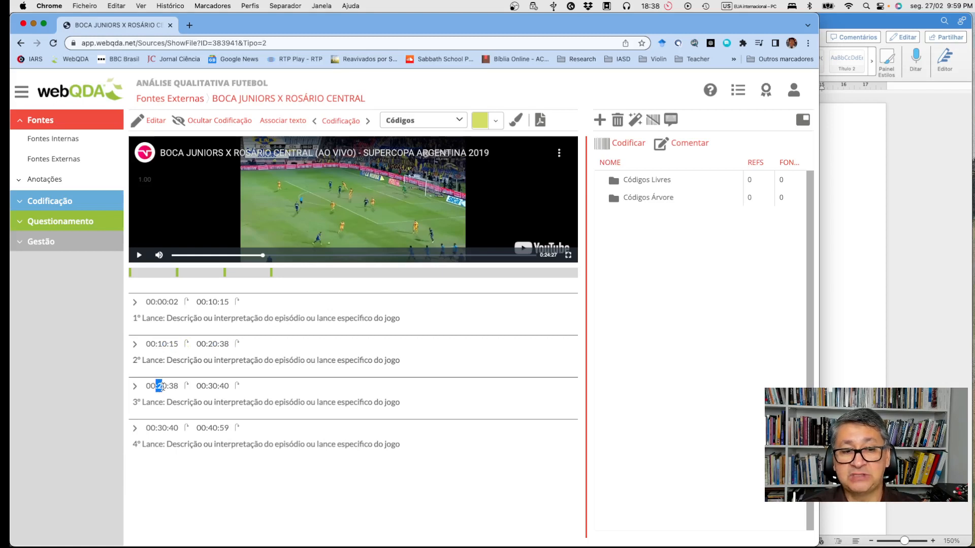
pyautogui.moveTo(157, 431); pyautogui.dragTo(197, 431)
pyautogui.click(206, 431)
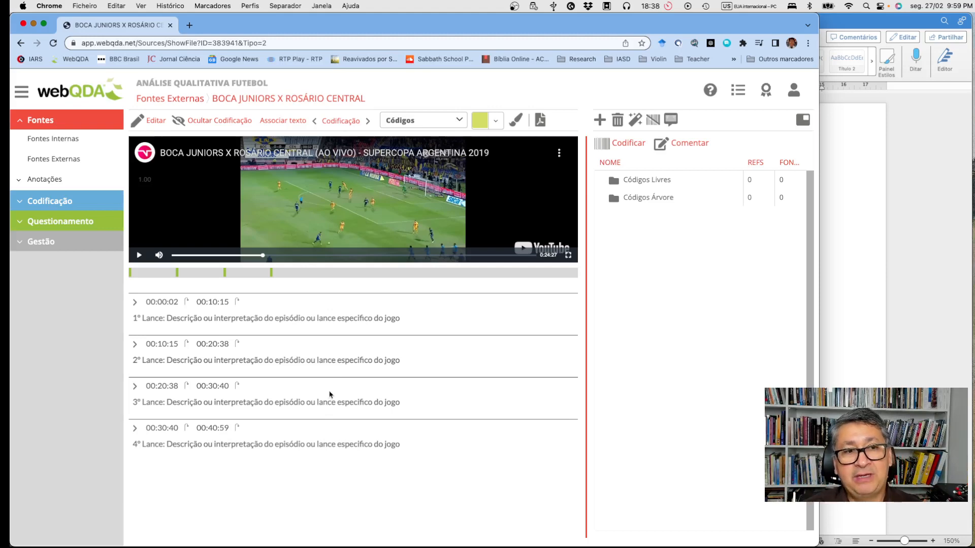
# Open the source for editing and mark the start of a new segment at 00:40:33 in the paused video
pyautogui.click(153, 122)
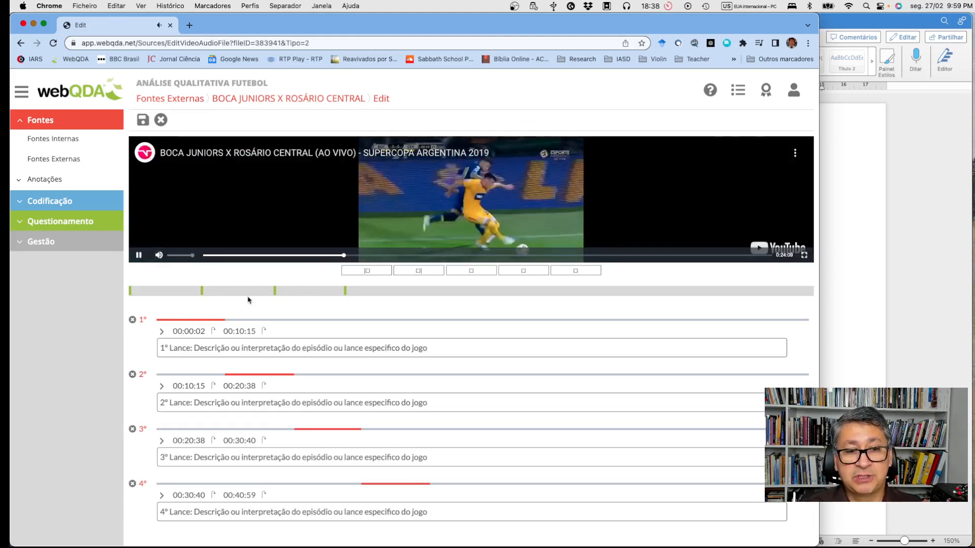
pyautogui.click(139, 256)
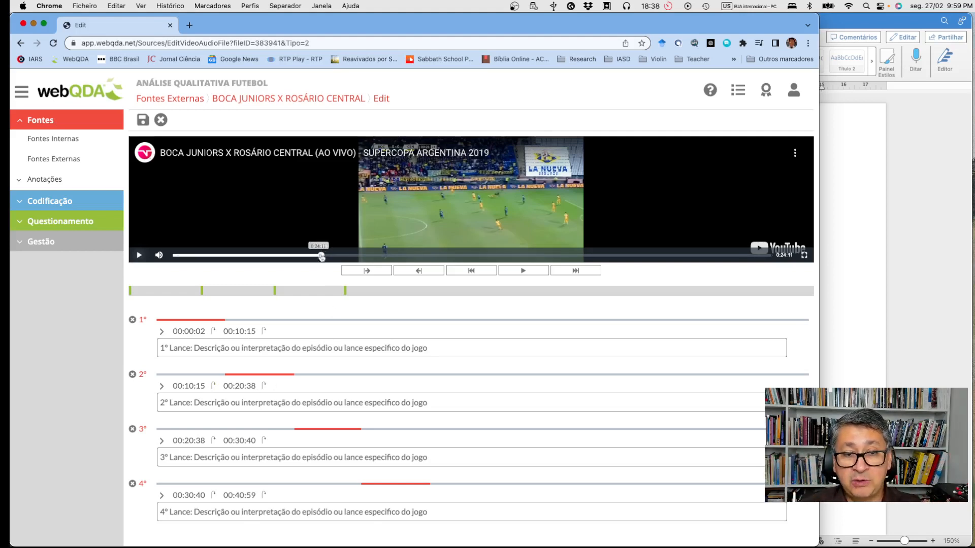
pyautogui.click(321, 256)
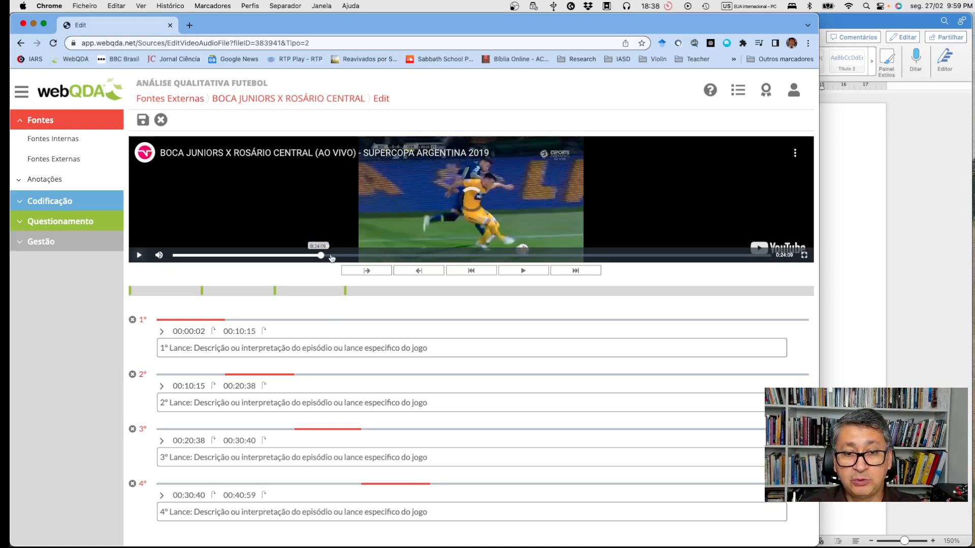
pyautogui.click(396, 257)
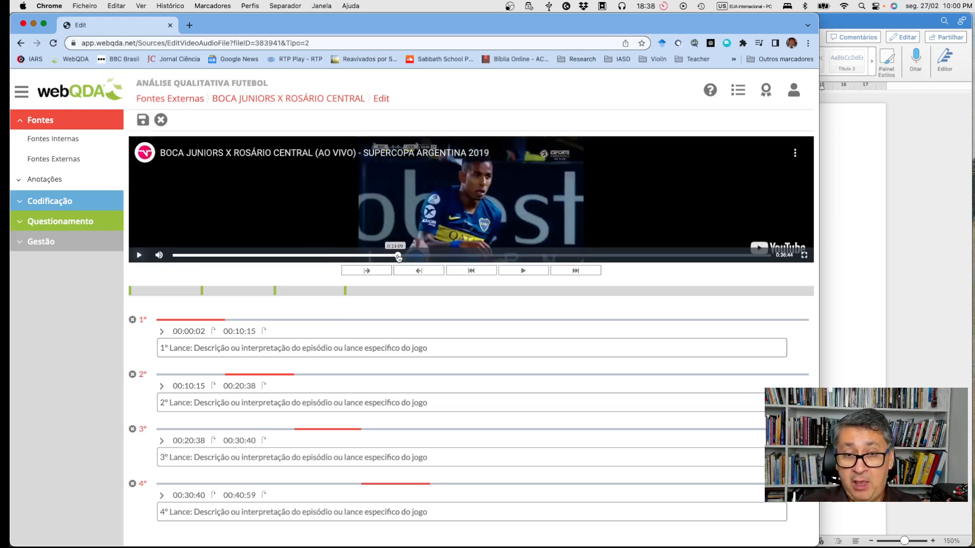
pyautogui.click(457, 256)
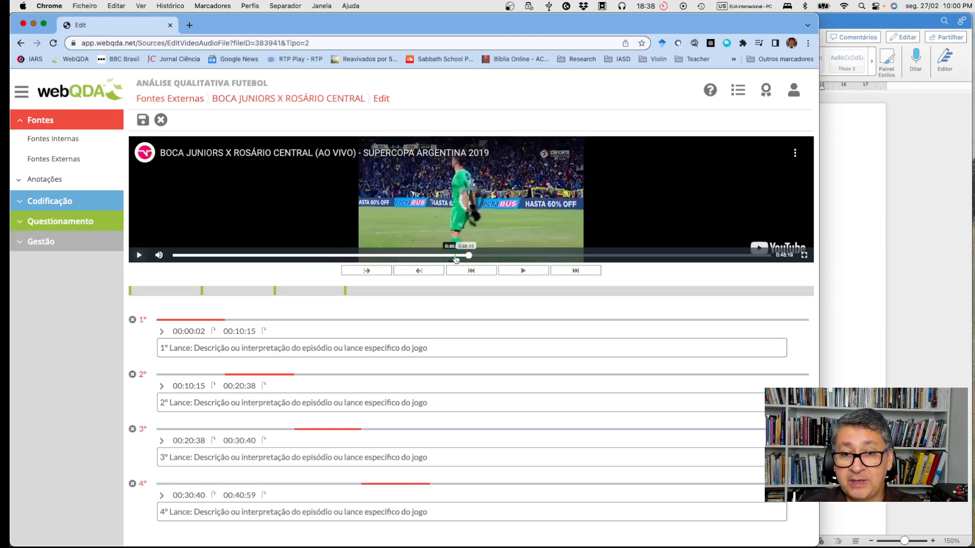
pyautogui.click(456, 257)
pyautogui.click(442, 257)
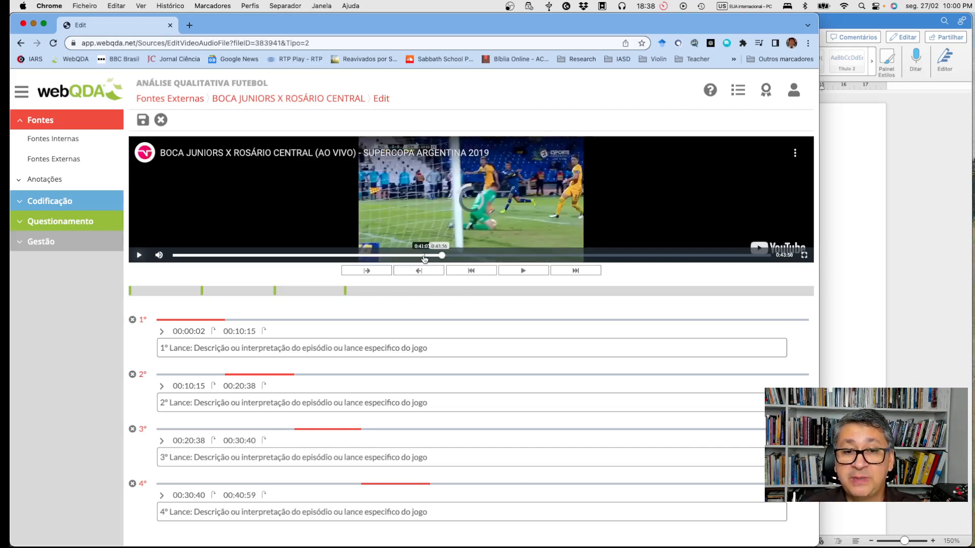
pyautogui.click(422, 257)
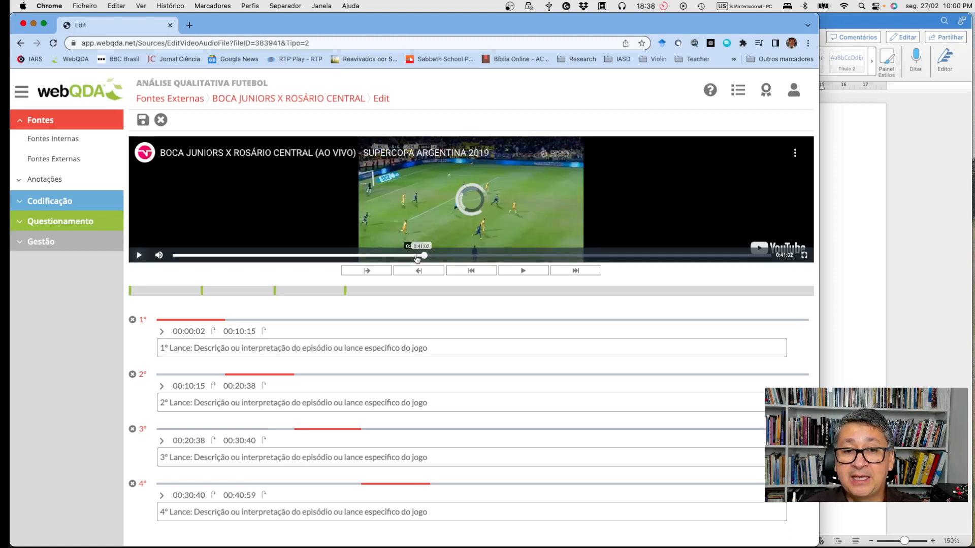
pyautogui.click(417, 257)
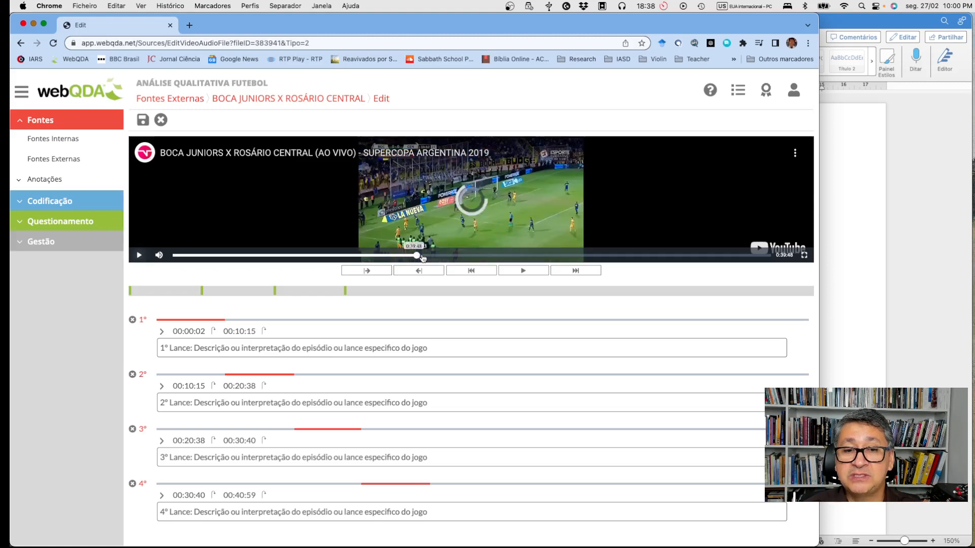
pyautogui.click(422, 257)
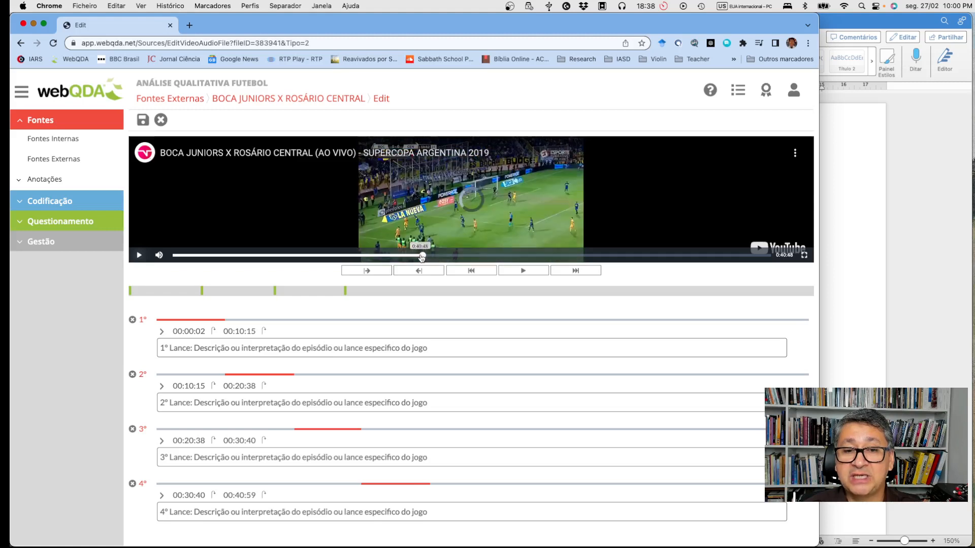
pyautogui.click(421, 258)
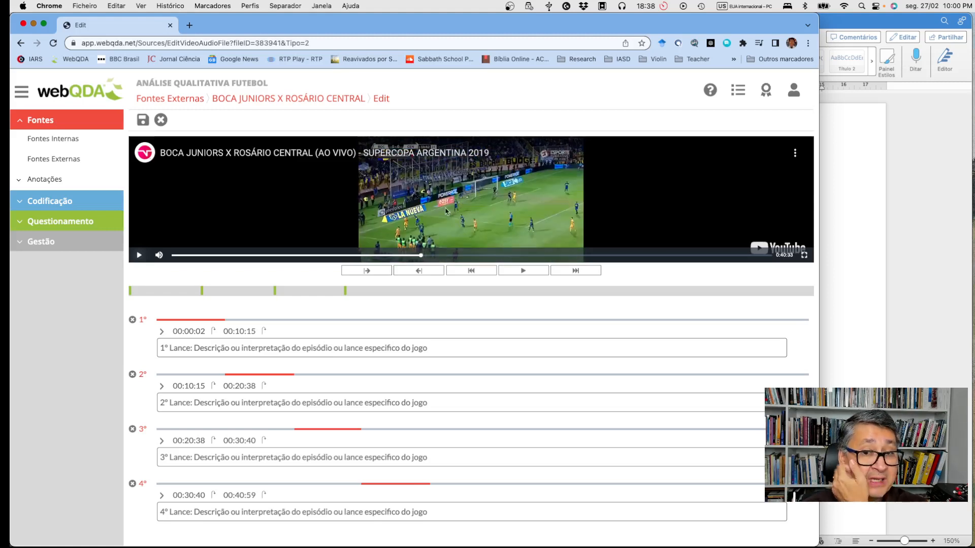
pyautogui.click(363, 272)
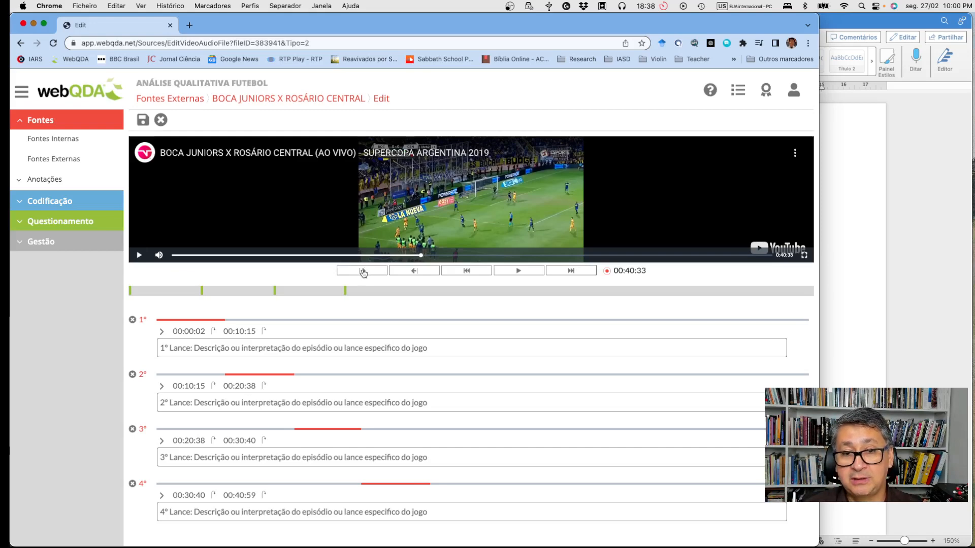
# Move the video to 0:50:53 and mark the end of the new segment there
pyautogui.moveTo(422, 257); pyautogui.dragTo(422, 257)
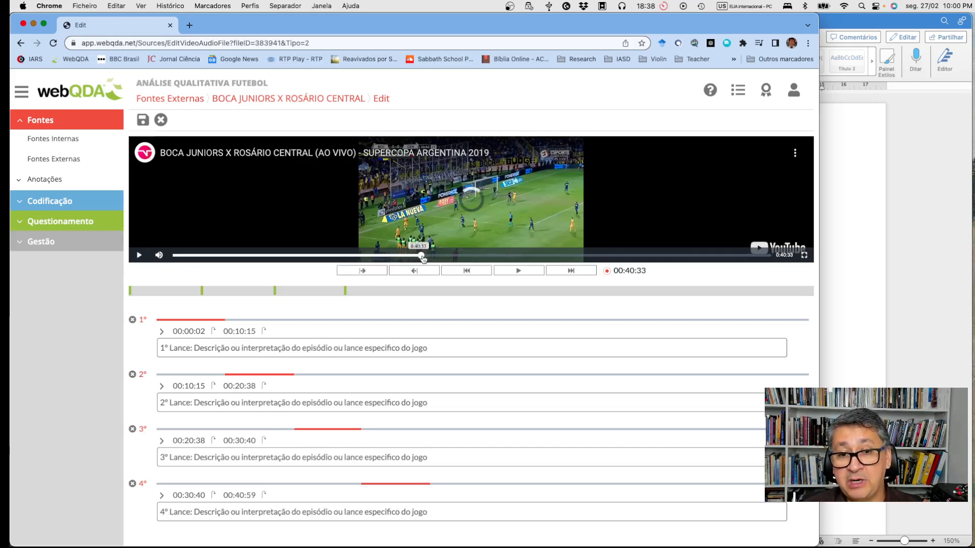
pyautogui.click(487, 258)
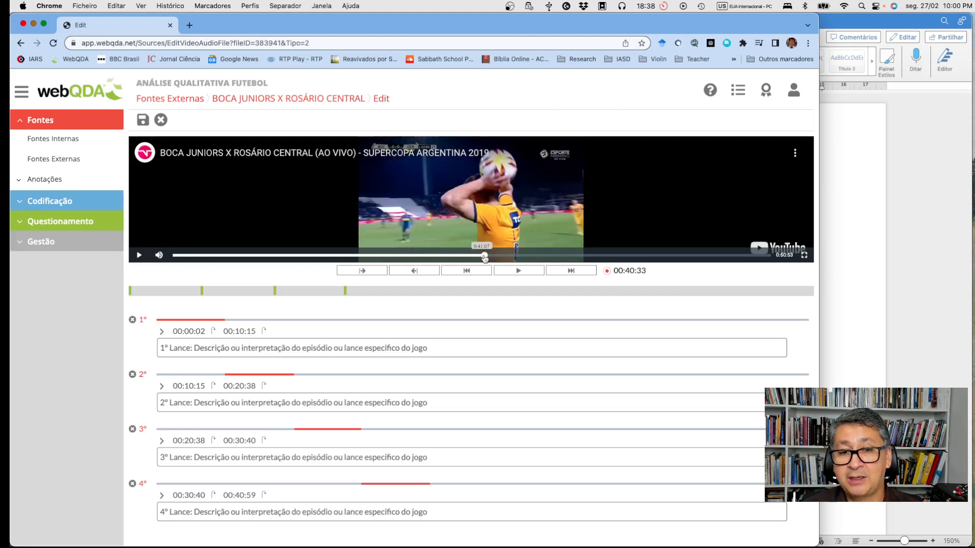
pyautogui.click(418, 273)
# Copy the 4º Lance description into the fifth segment and renumber it as "5º Lance: Descrição ou interpretação do episódio ou lance especifico do jogo"
pyautogui.scroll(-3, 348, 359)
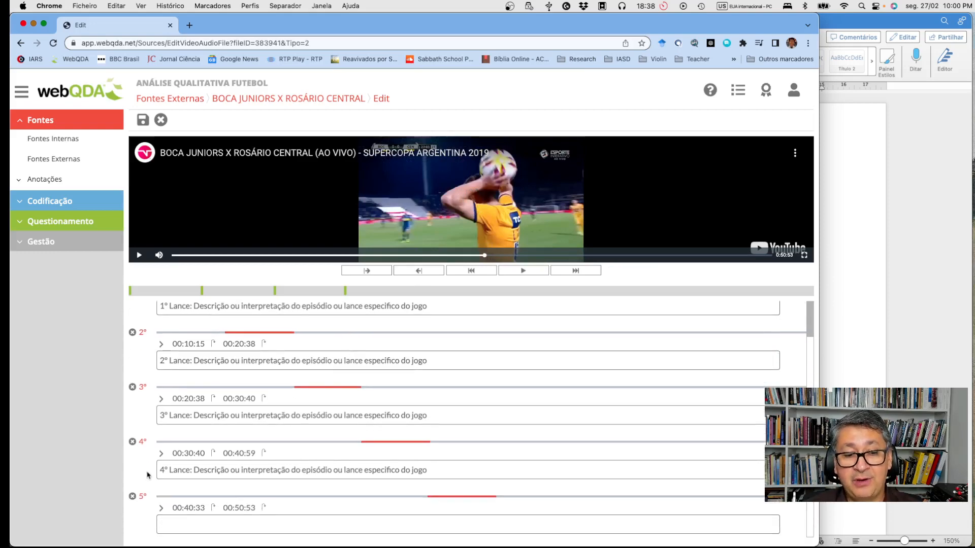
pyautogui.moveTo(160, 470); pyautogui.dragTo(448, 476)
pyautogui.press('super+c')
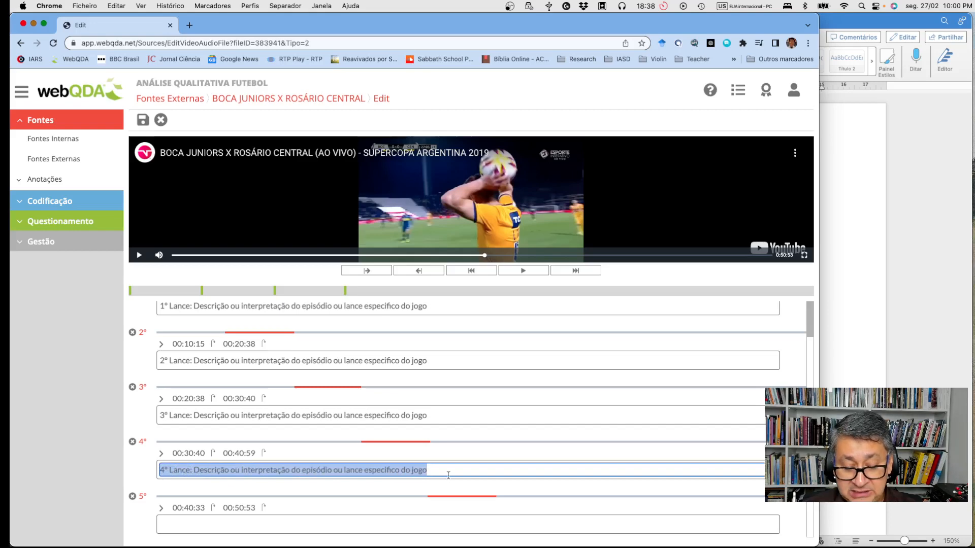
pyautogui.click(211, 525)
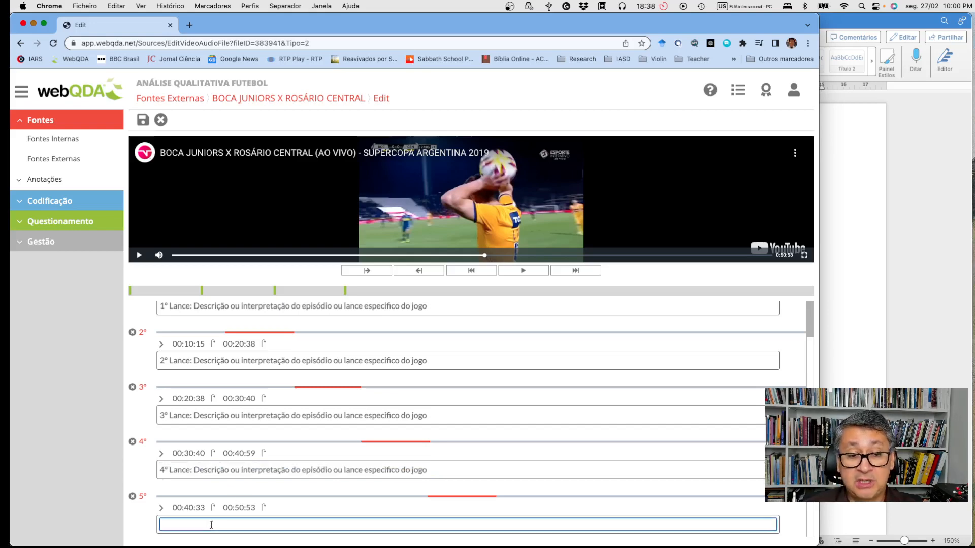
pyautogui.press('super+v')
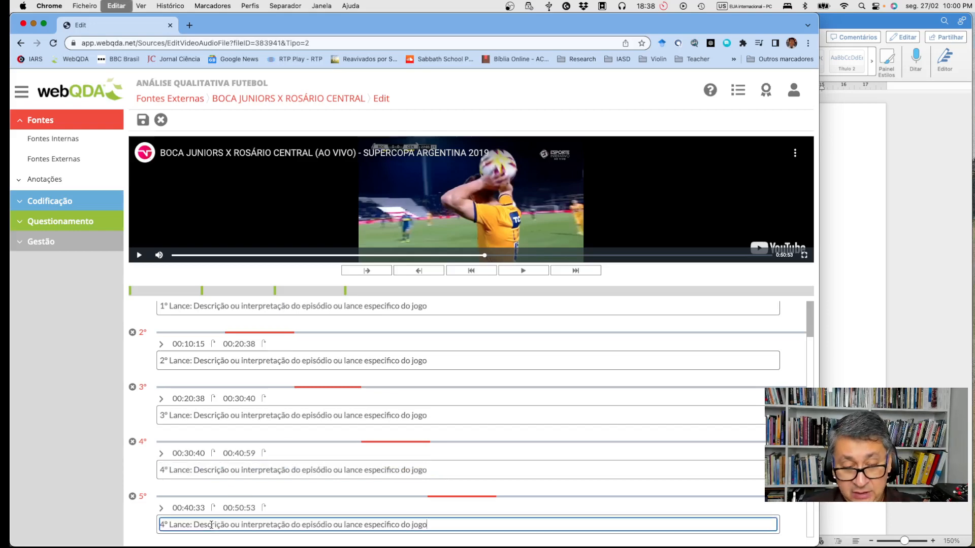
pyautogui.click(164, 524)
pyautogui.press('BackSpace')
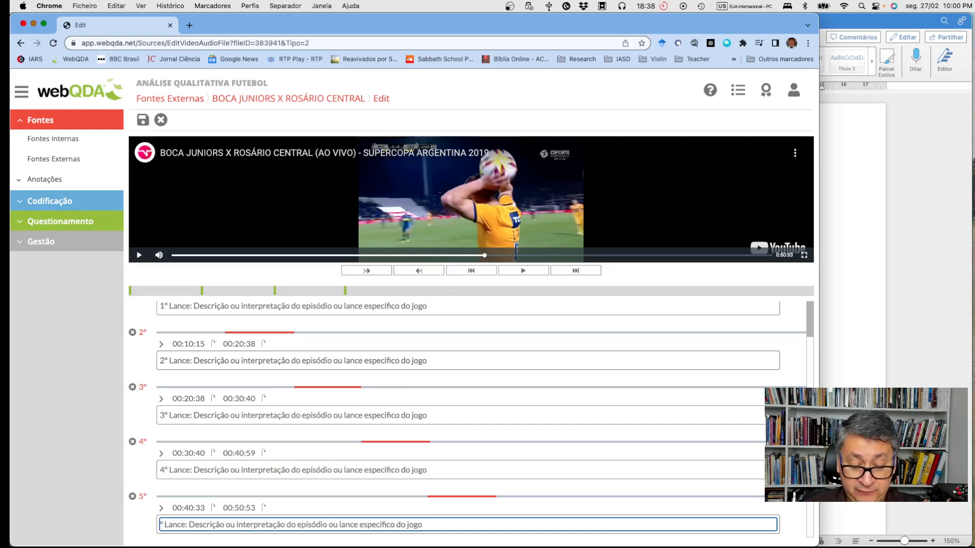
pyautogui.write('5')
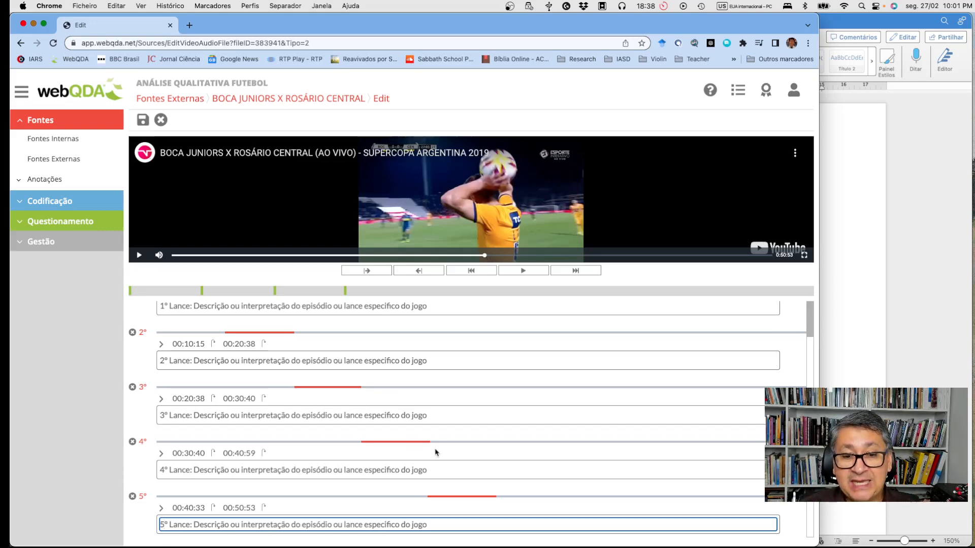
# Add the line "TEXTO TEXTO E MAIS TEXTO ..." below the first line of the 5º Lance description
pyautogui.click(443, 526)
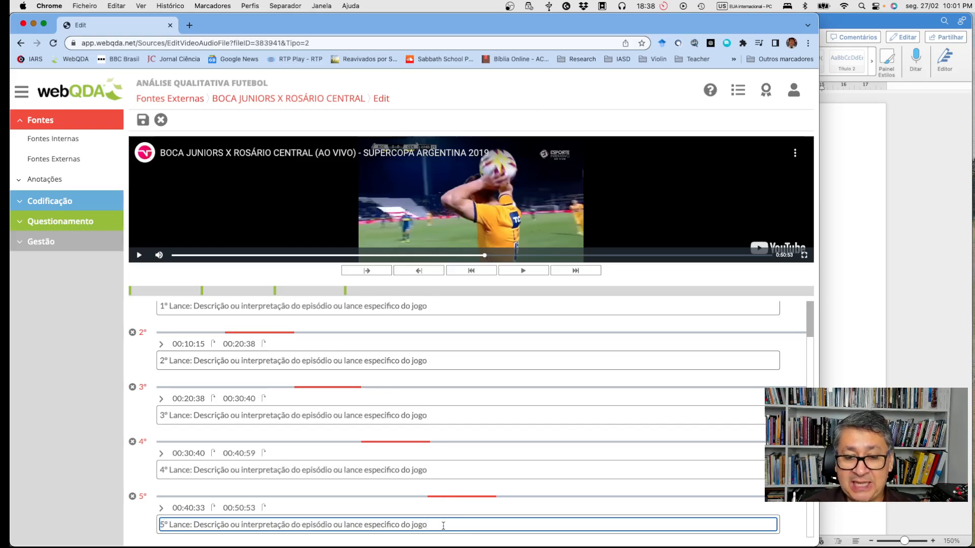
pyautogui.press('Return')
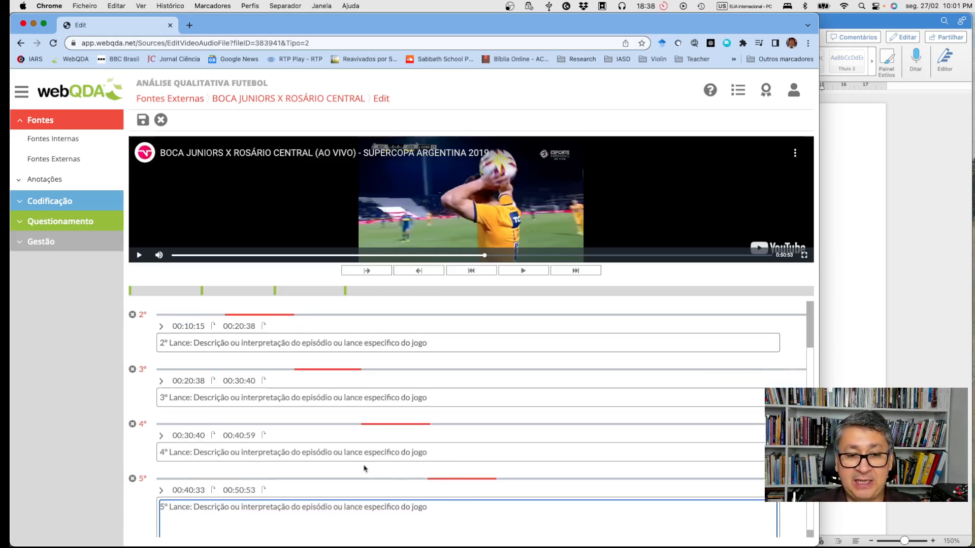
pyautogui.scroll(-1, 328, 425)
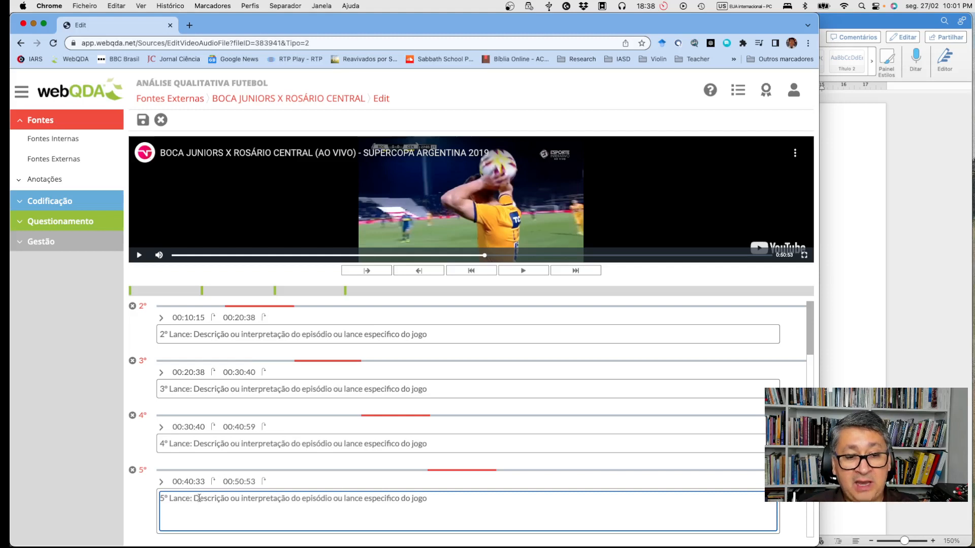
pyautogui.moveTo(195, 500); pyautogui.dragTo(425, 502)
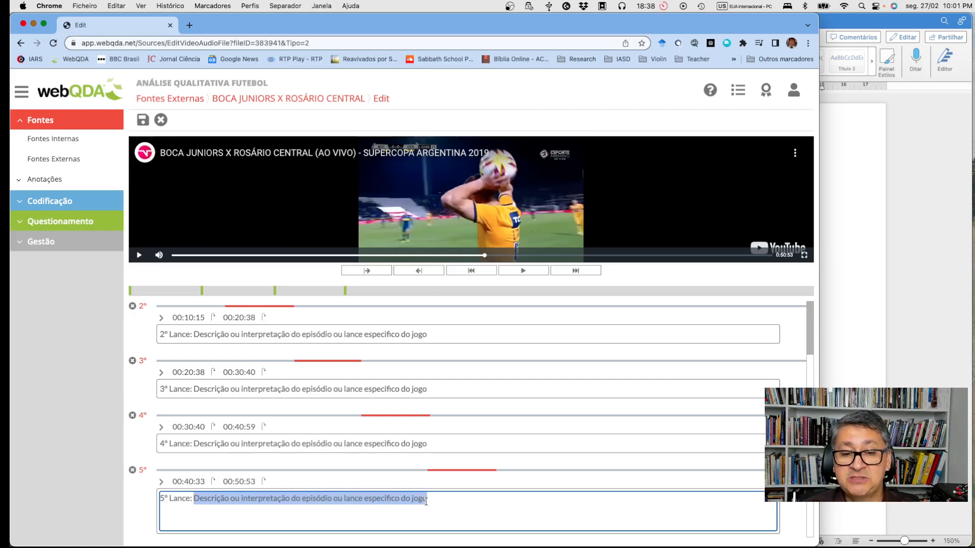
pyautogui.click(429, 511)
pyautogui.press('Return')
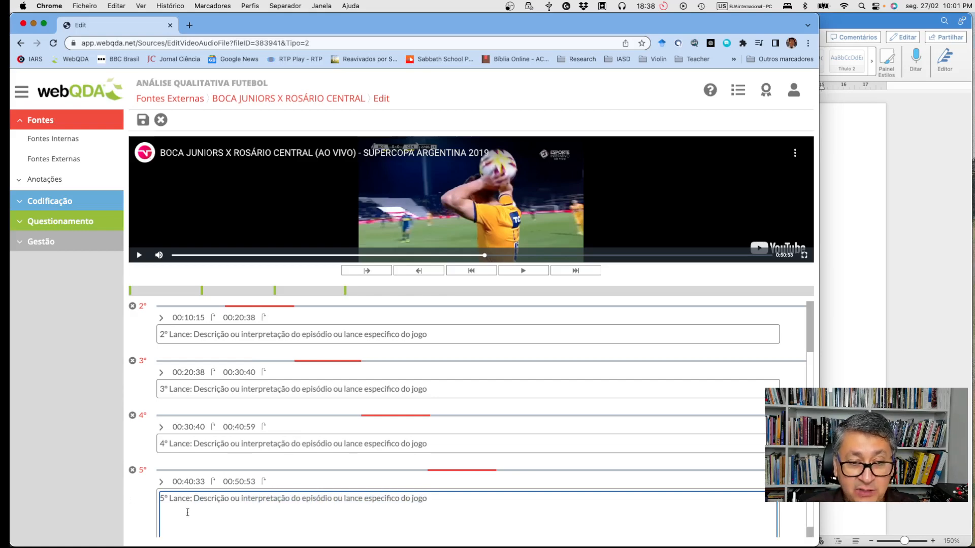
pyautogui.write('TEX')
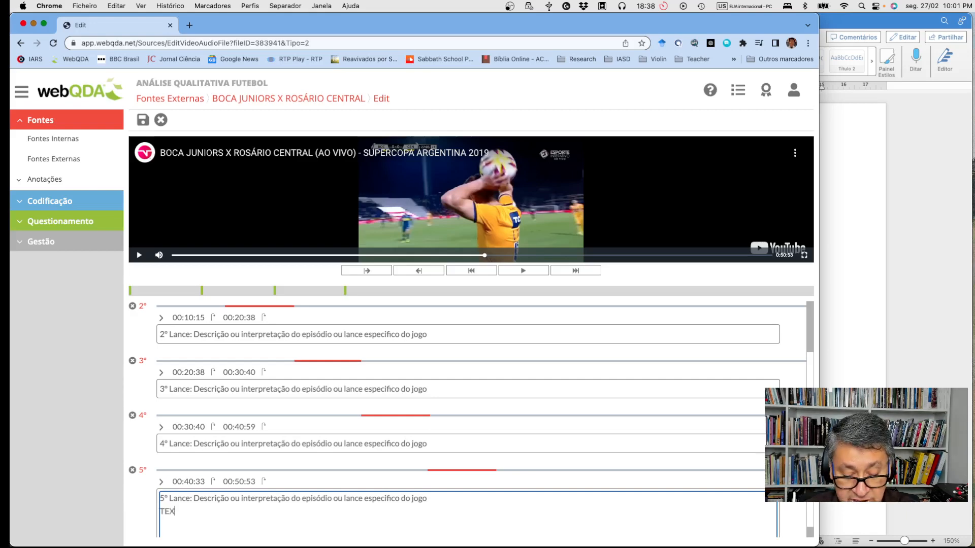
pyautogui.write('TO T')
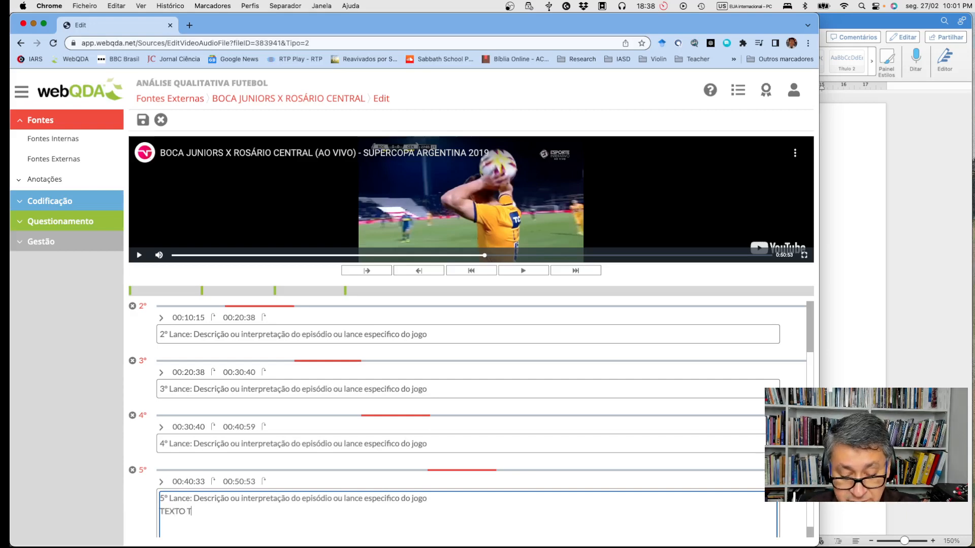
pyautogui.write('EXTO E MA')
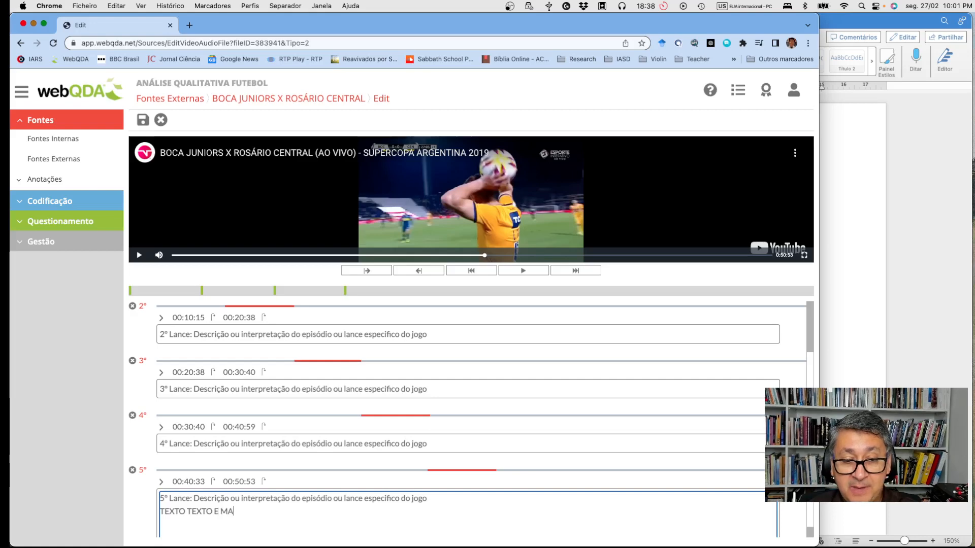
pyautogui.write('IS TEXTO')
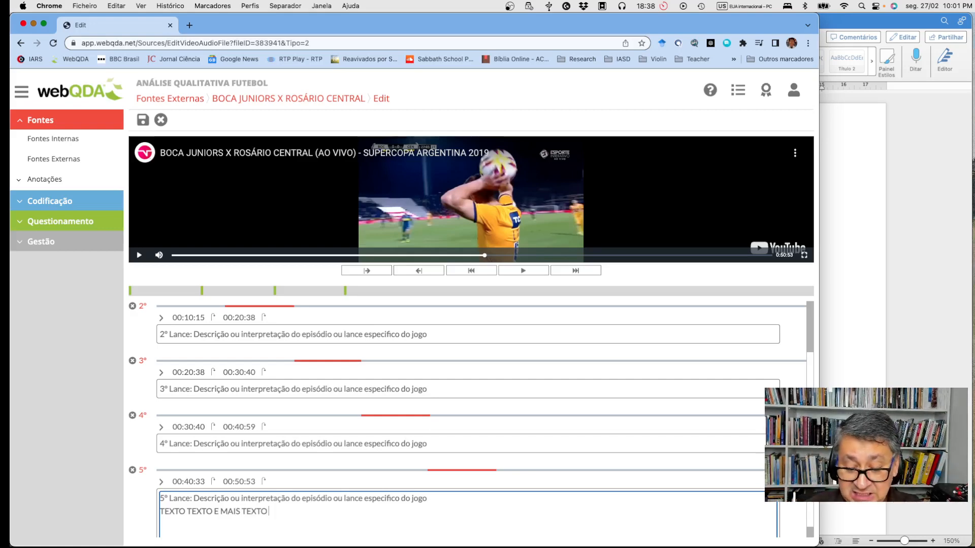
pyautogui.write('.')
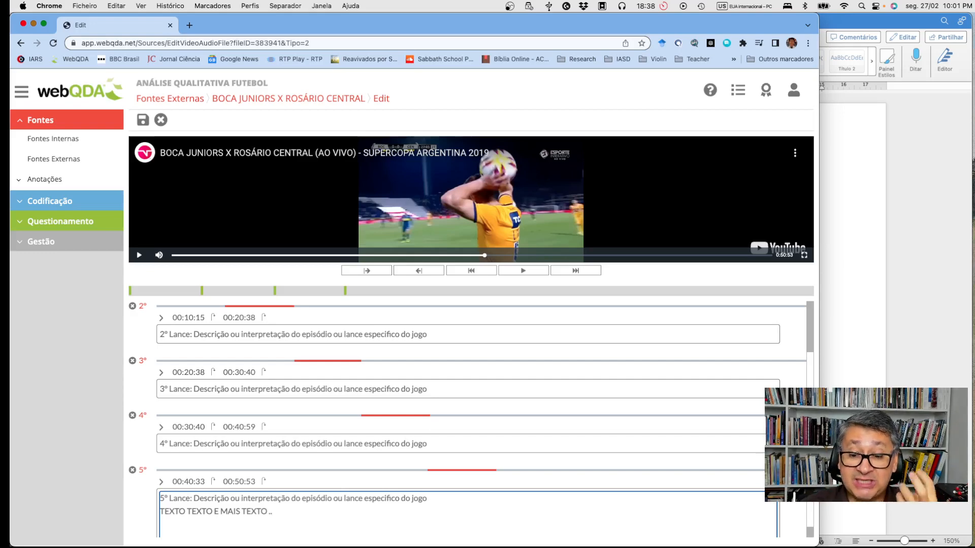
pyautogui.write('.')
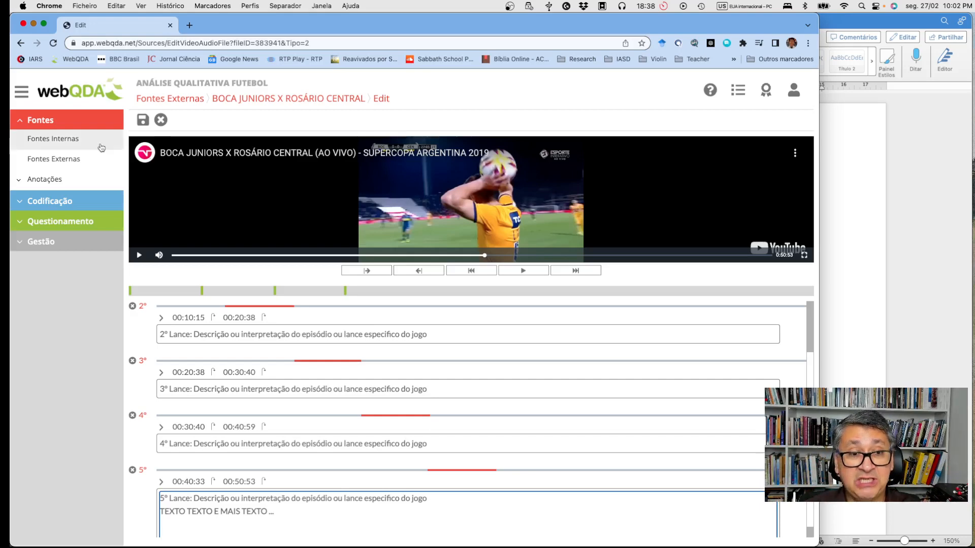
# Save the segmented BOCA JUNIORS X ROSÁRIO CENTRAL source and review the descriptions of its saved segments
pyautogui.click(143, 124)
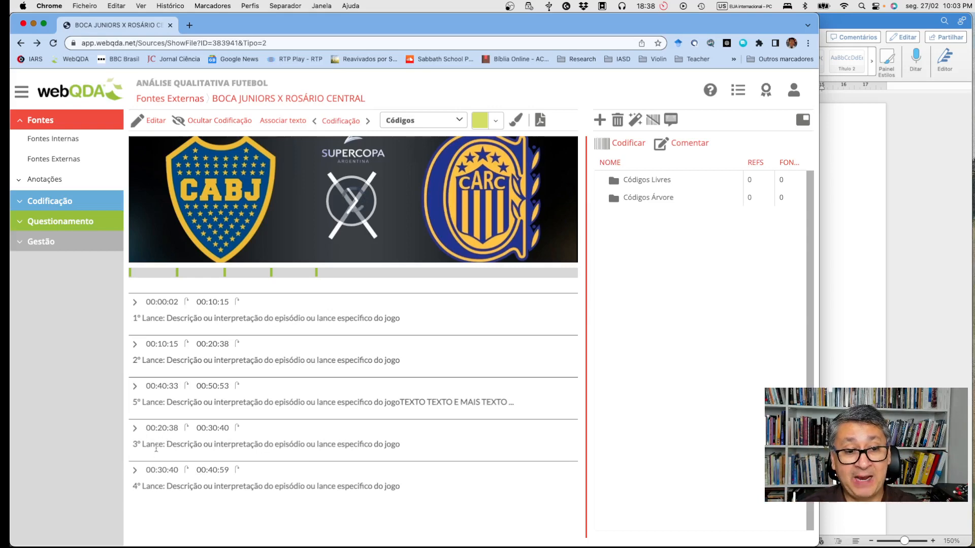
pyautogui.moveTo(162, 446); pyautogui.dragTo(386, 454)
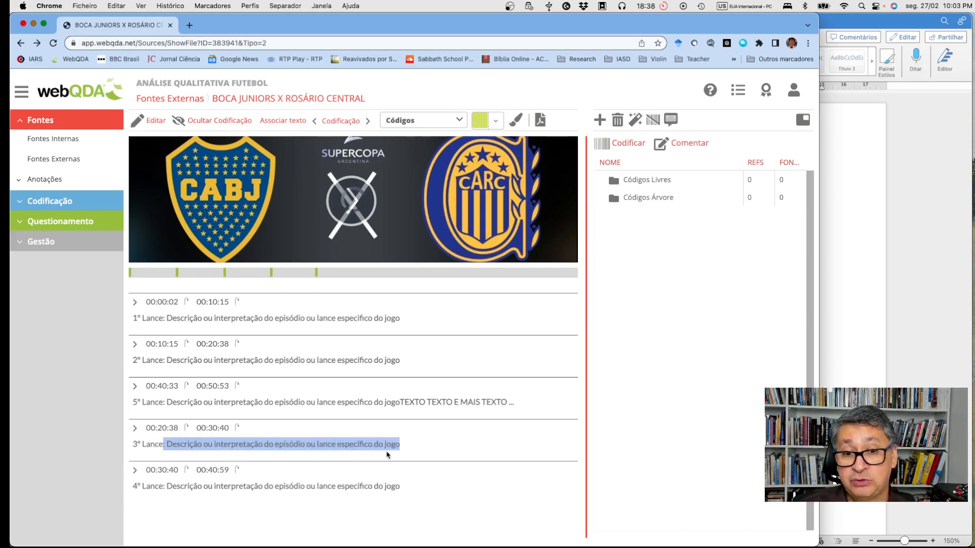
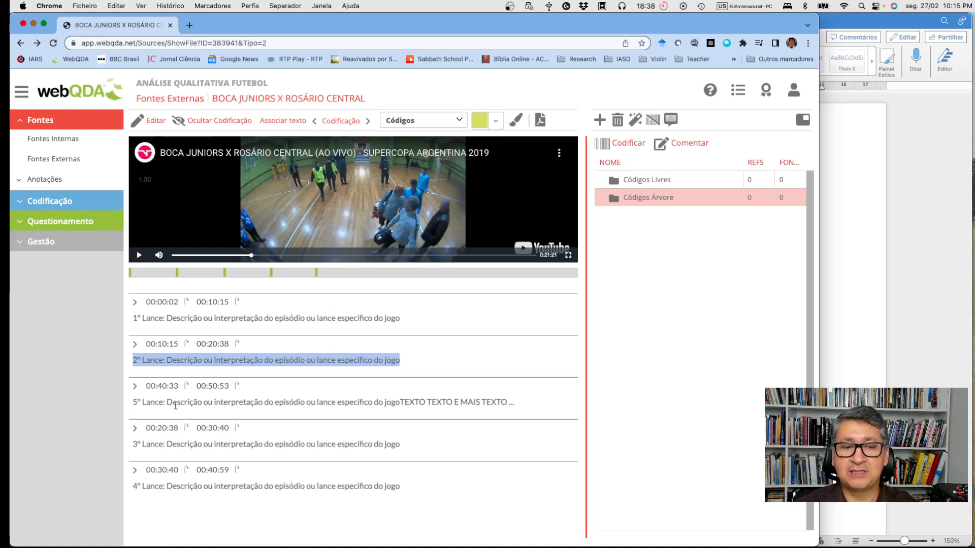
pyautogui.moveTo(175, 404); pyautogui.dragTo(249, 417)
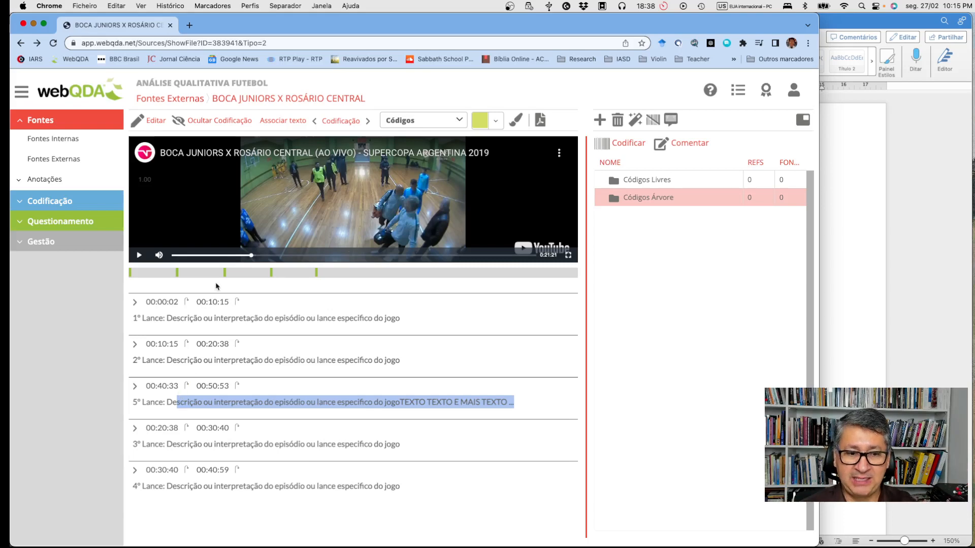
pyautogui.moveTo(202, 318); pyautogui.dragTo(385, 317)
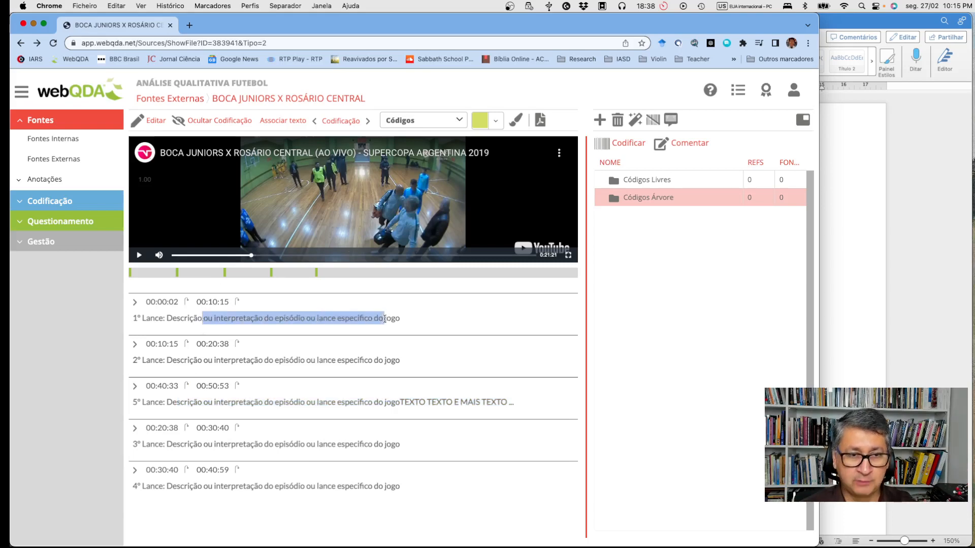
# Return to the external sources list to check the França x Brasil entry, and open the project's Códigos Árvore
pyautogui.click(179, 100)
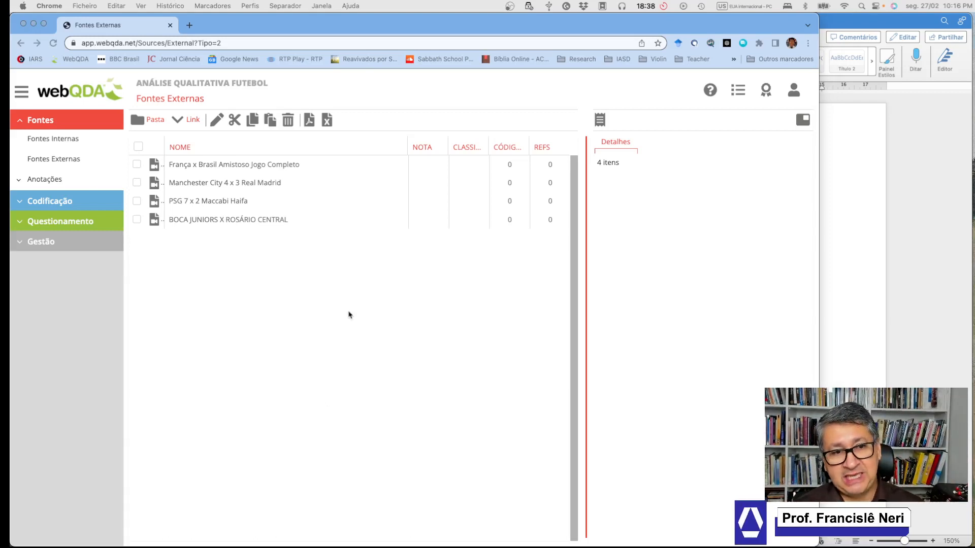
pyautogui.click(279, 166)
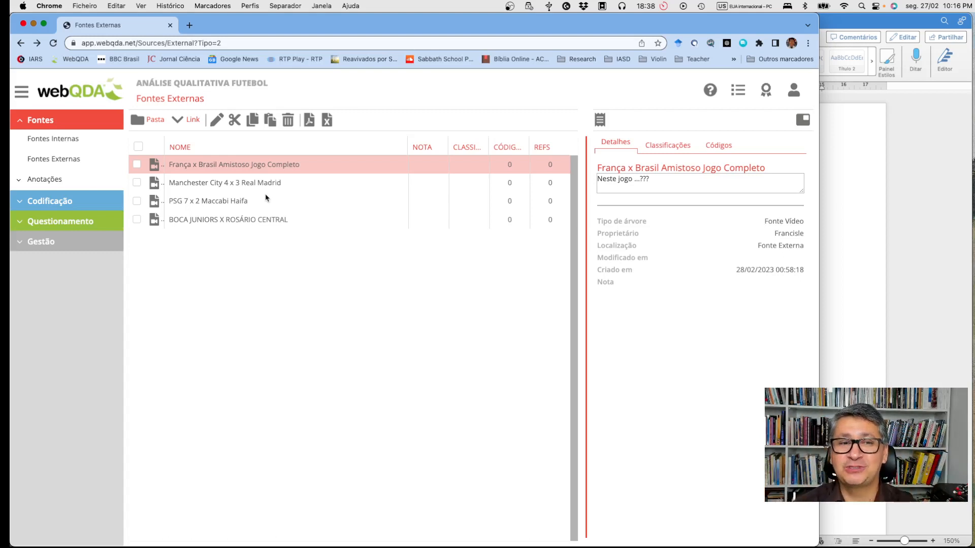
pyautogui.click(81, 204)
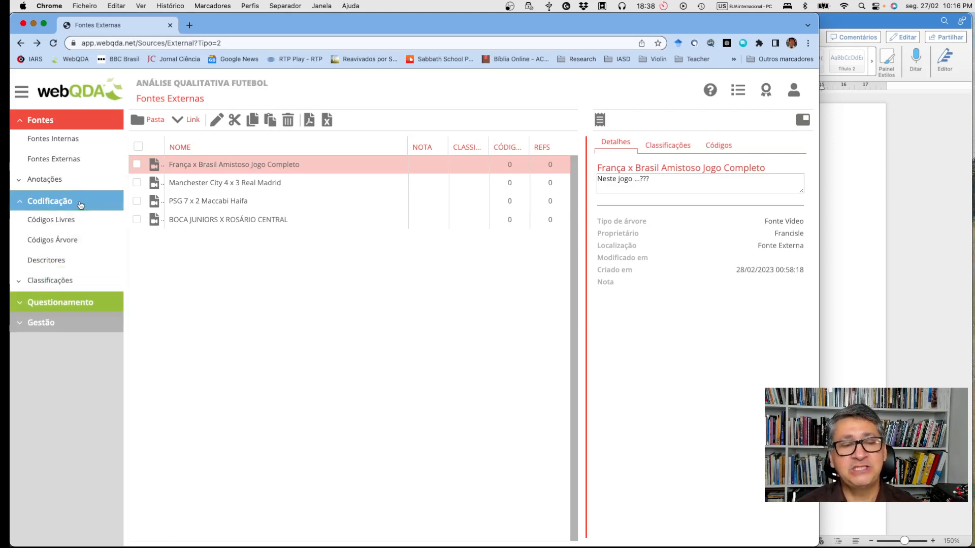
pyautogui.click(69, 241)
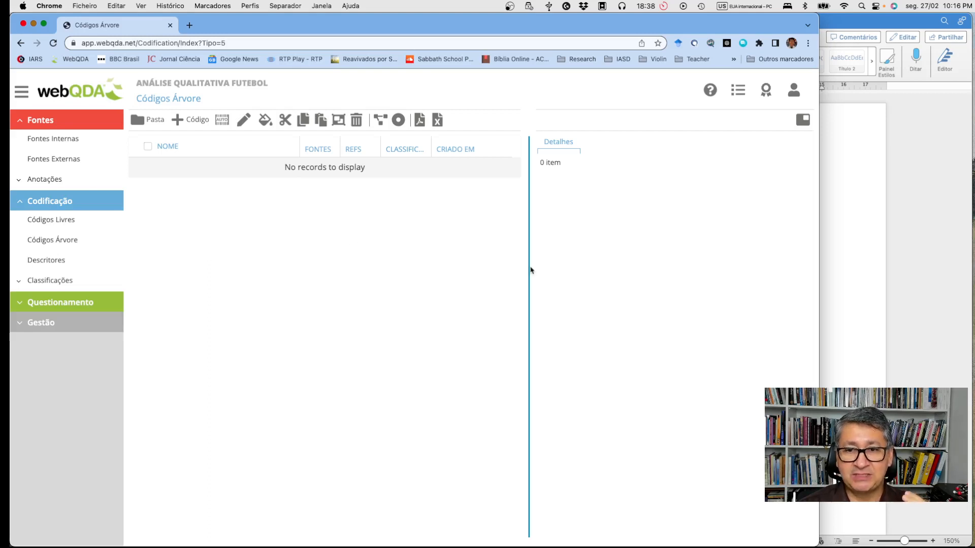
# Switch to the Word document and examine the "Sugestão de um sistema de análise" outline at 190% zoom, including the types under Tipos de Lances
pyautogui.click(852, 261)
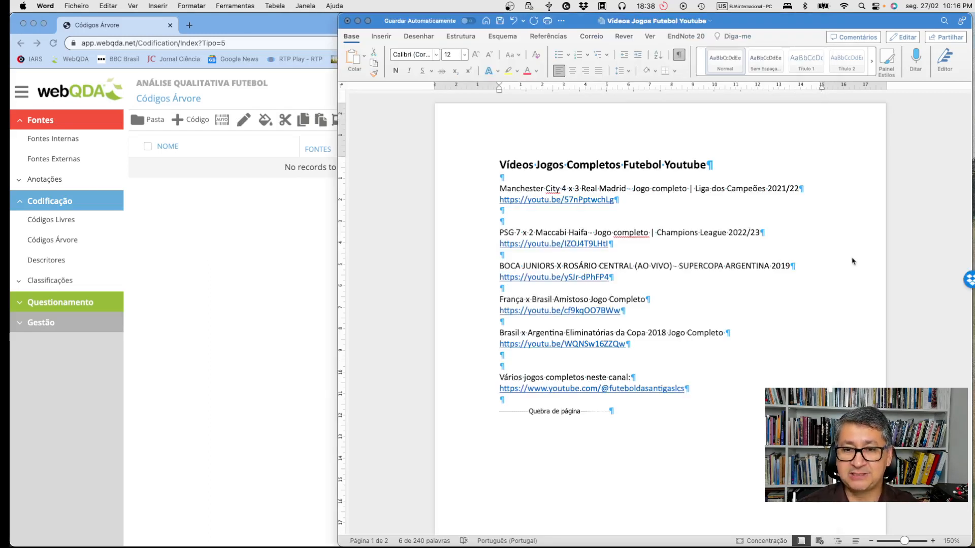
pyautogui.click(735, 190)
pyautogui.scroll(-10, 736, 189)
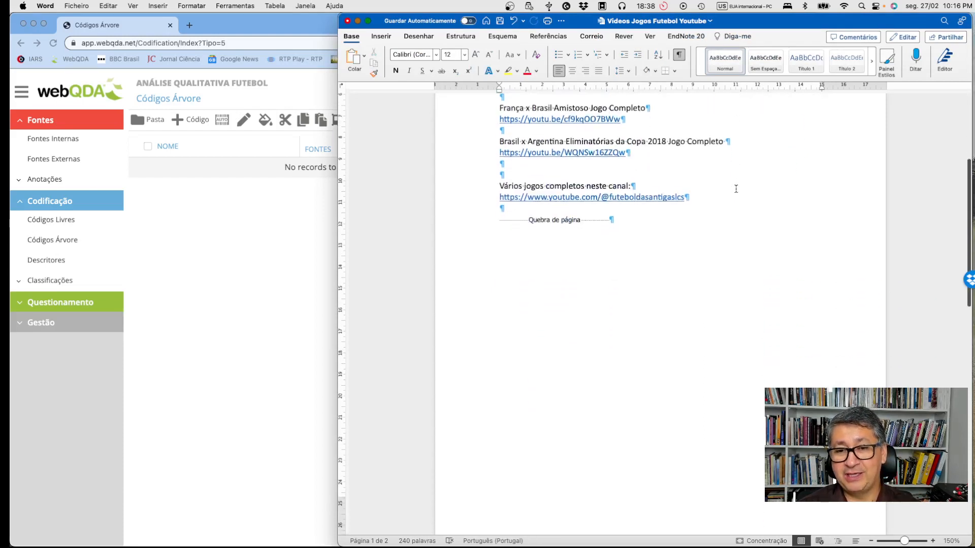
pyautogui.scroll(-8, 736, 189)
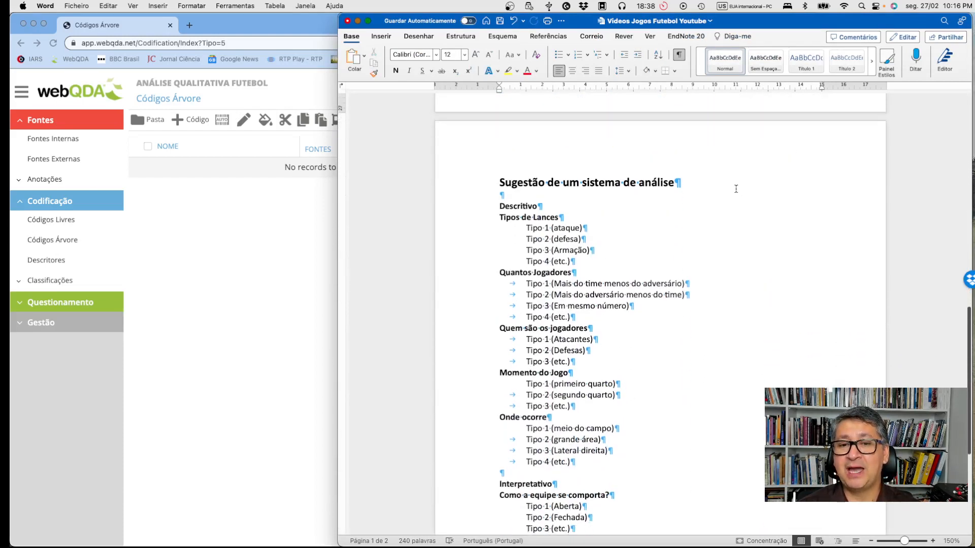
pyautogui.scroll(-1, 736, 189)
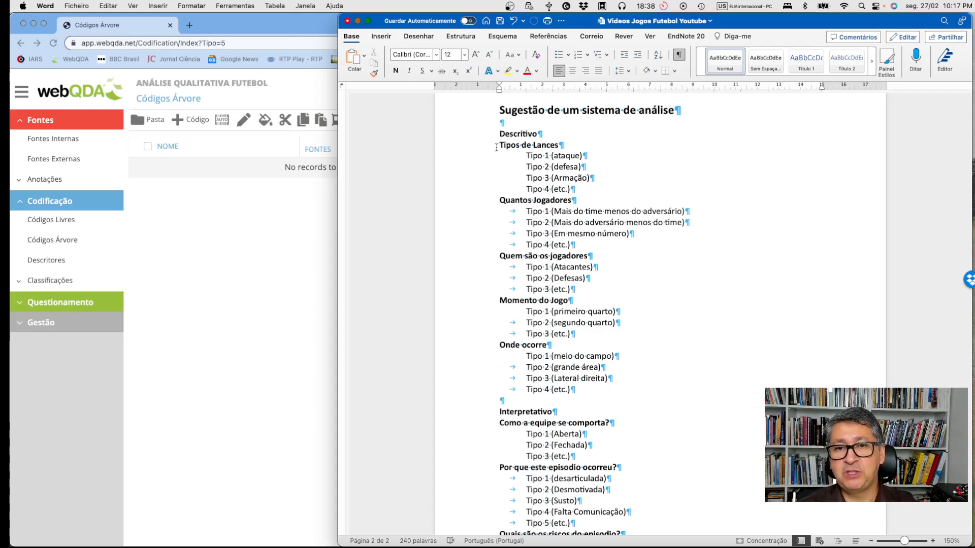
pyautogui.moveTo(529, 156); pyautogui.dragTo(571, 190)
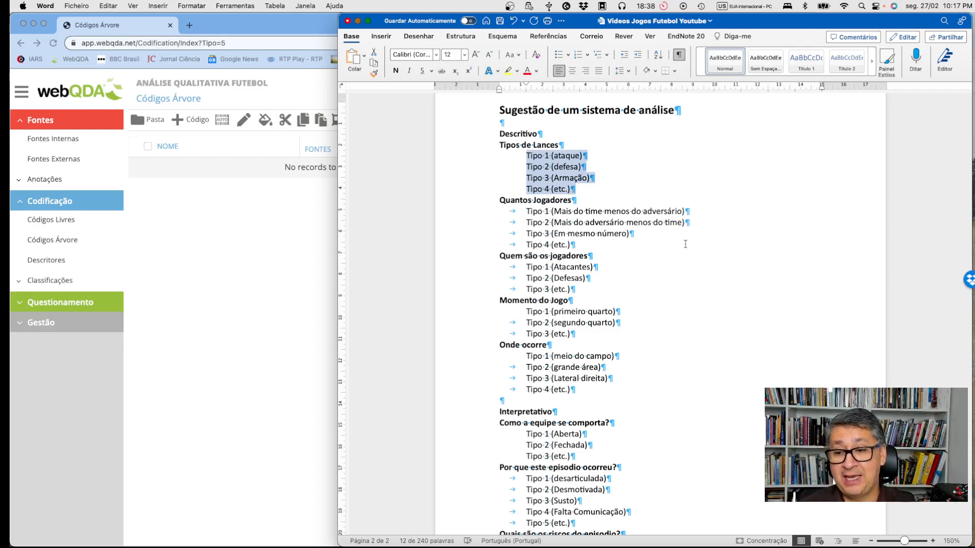
pyautogui.click(932, 542)
pyautogui.click(932, 542)
pyautogui.click(933, 541)
pyautogui.click(932, 541)
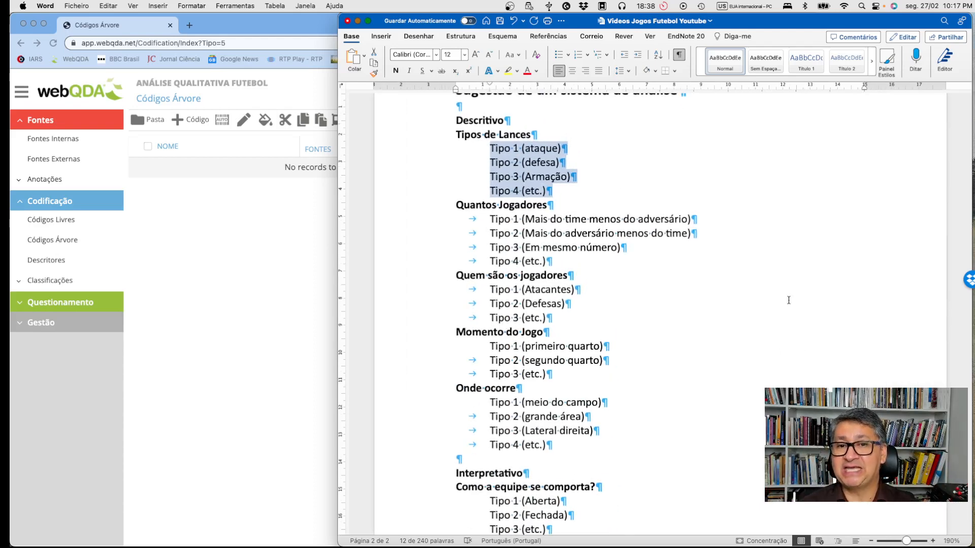
pyautogui.scroll(2, 788, 300)
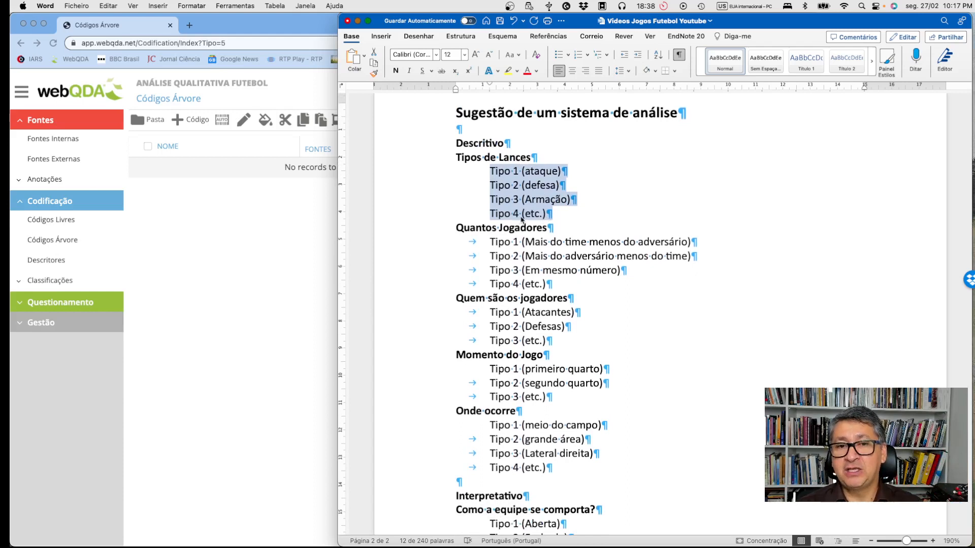
pyautogui.click(595, 158)
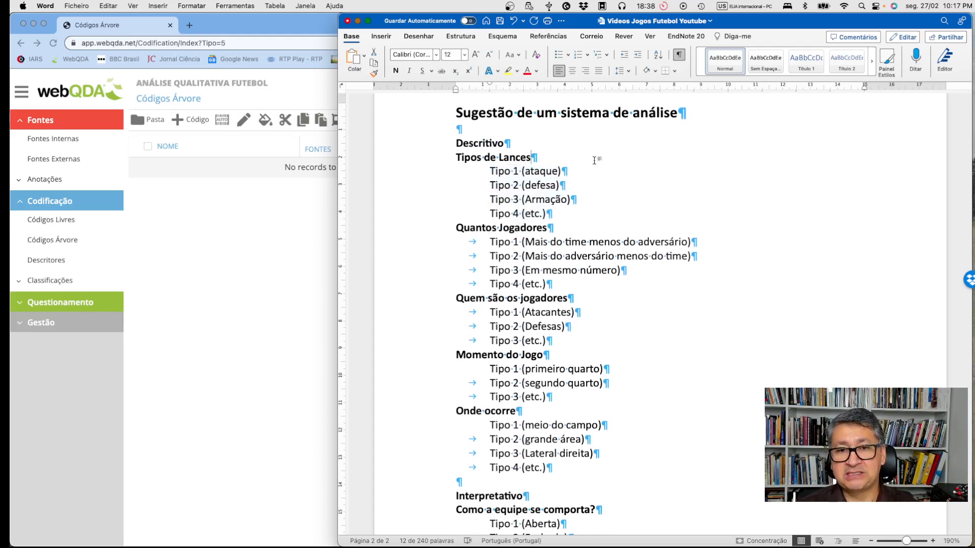
# Copy the heading "Descritivo" from the document and use it as the name of a new tree code in webQDA
pyautogui.moveTo(457, 143); pyautogui.dragTo(505, 147)
pyautogui.press('cmd+c')
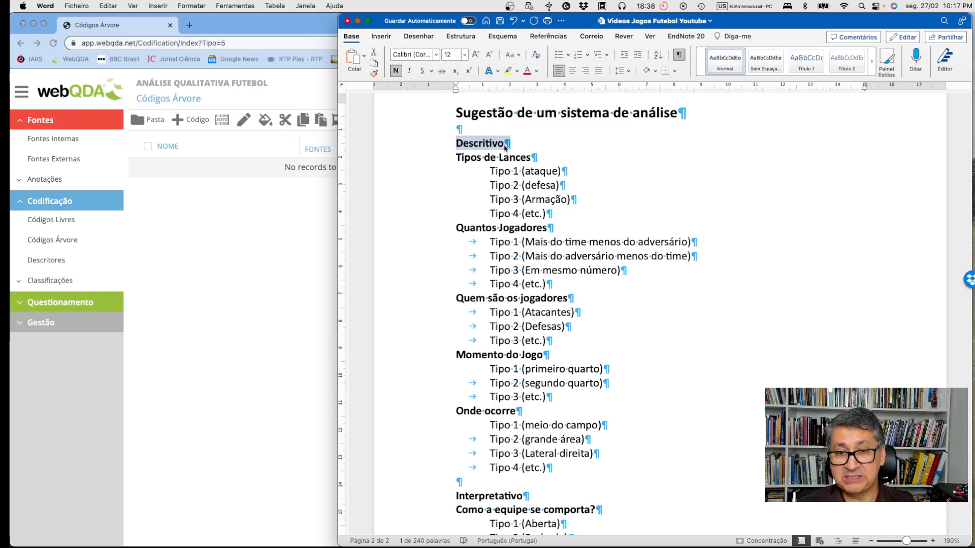
pyautogui.click(250, 248)
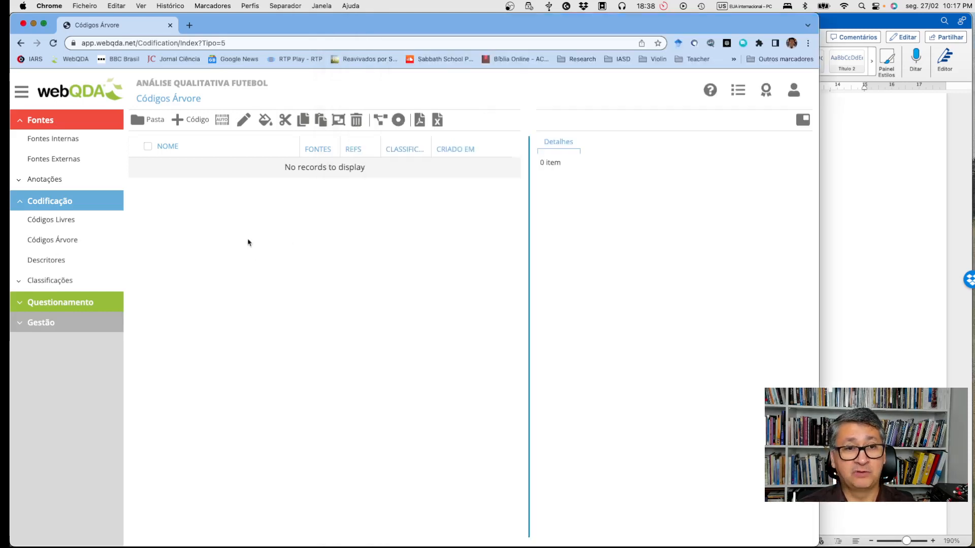
pyautogui.click(189, 119)
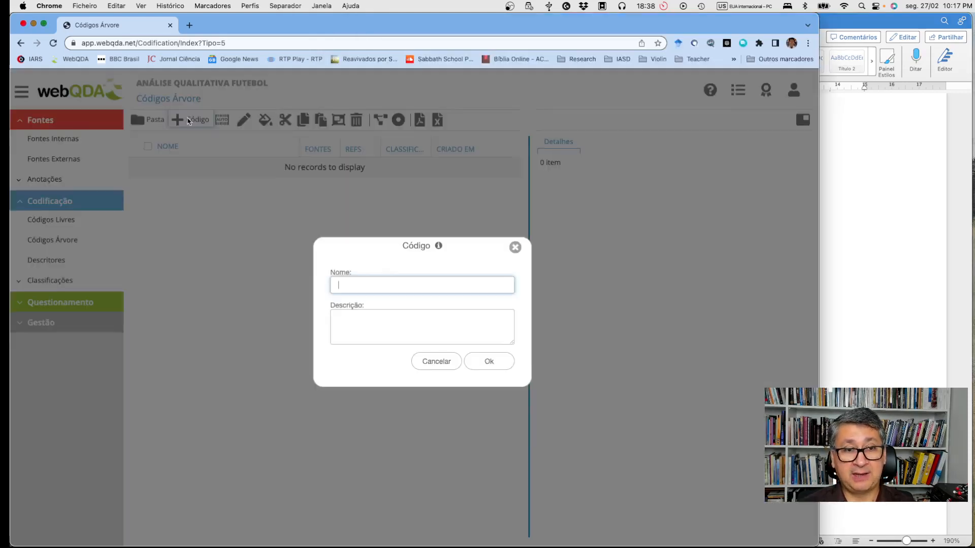
pyautogui.press('cmd+v')
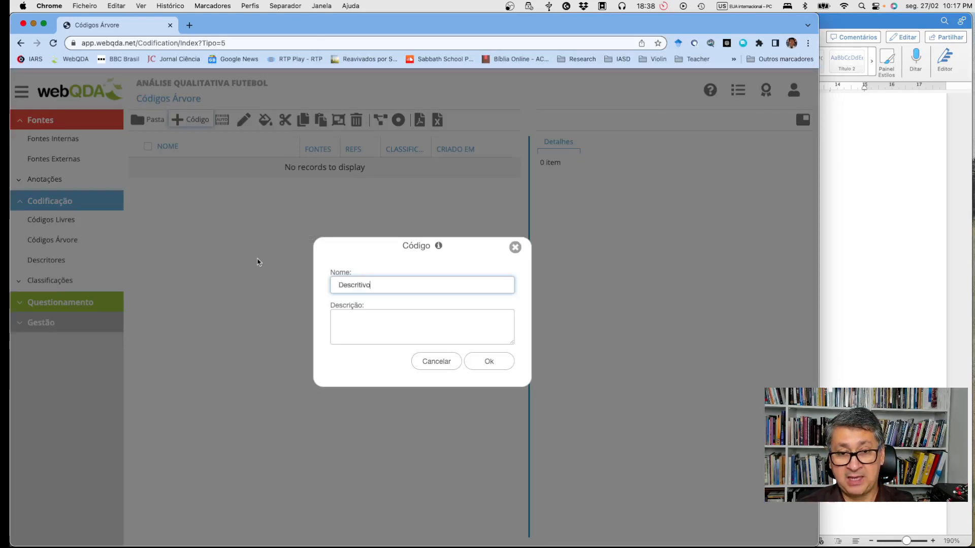
# Replace the new code's name with the uppercase text "DESTRITIVO"
pyautogui.press('BackSpace')
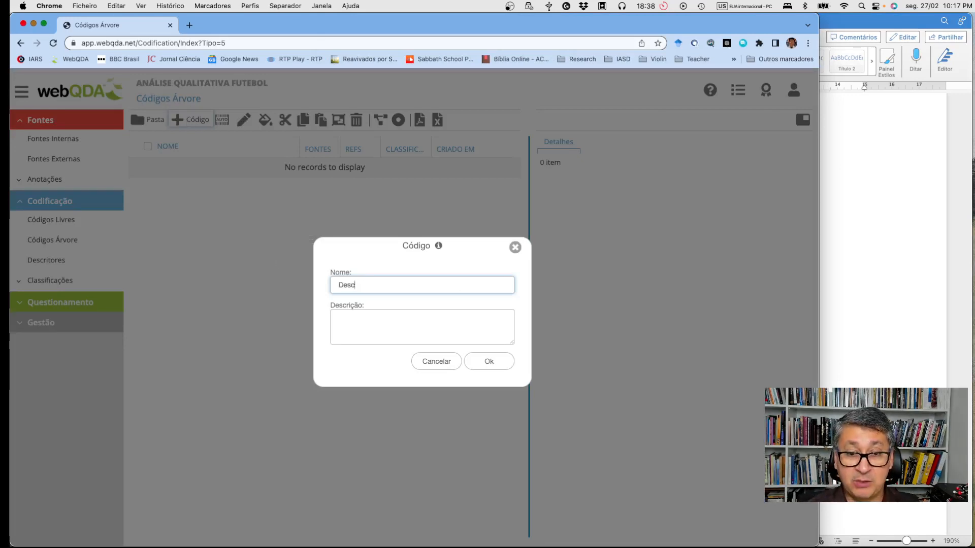
pyautogui.press('BackSpace')
pyautogui.press('BackSpace')
pyautogui.press('BackSpace')
pyautogui.write('ESTR')
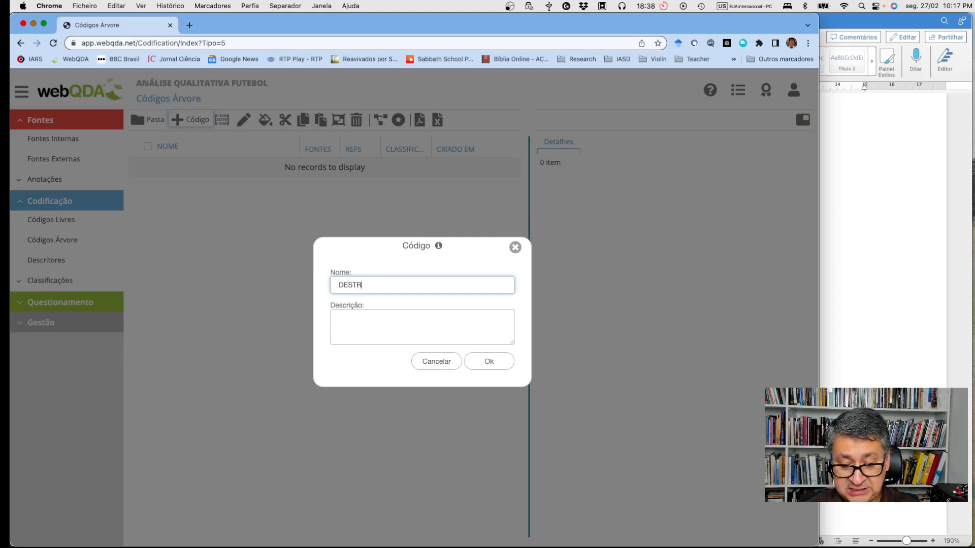
pyautogui.write('ITIVO')
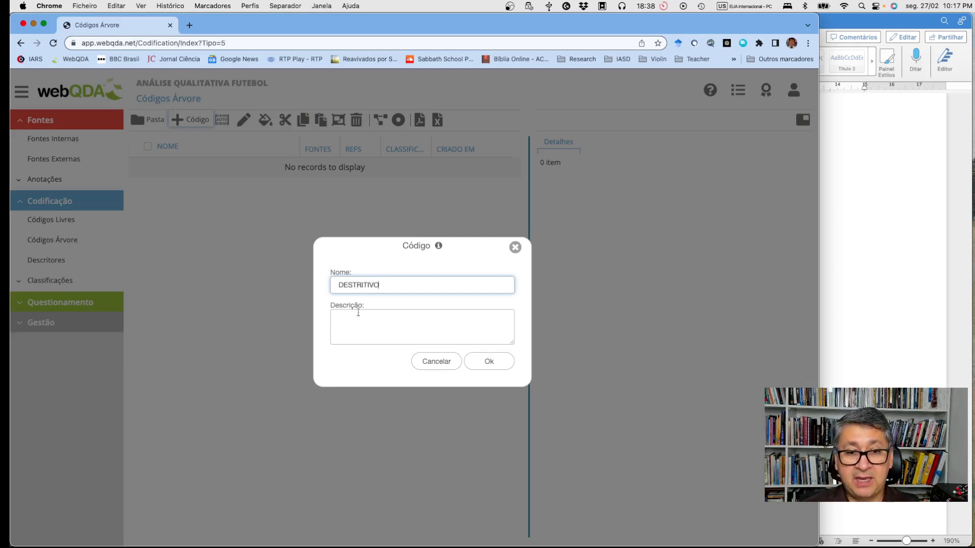
# Add the description "Codigos descritivos dos lances" to the new code and create it
pyautogui.click(386, 327)
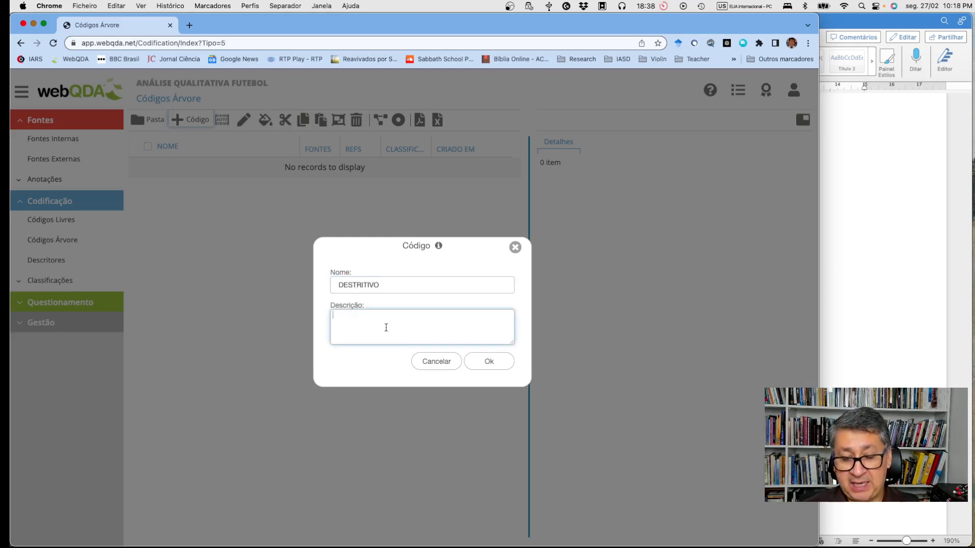
pyautogui.write('C')
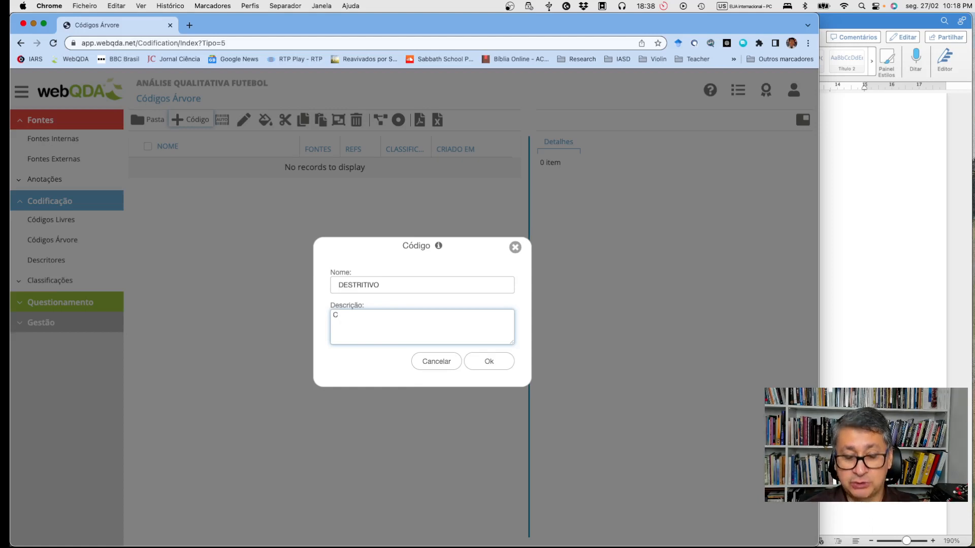
pyautogui.write('odigos des')
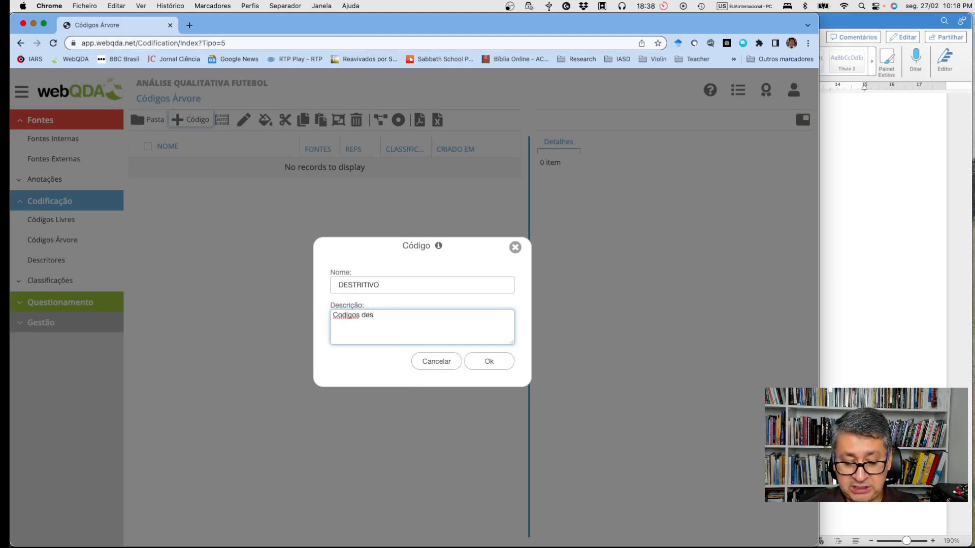
pyautogui.write('critivos do')
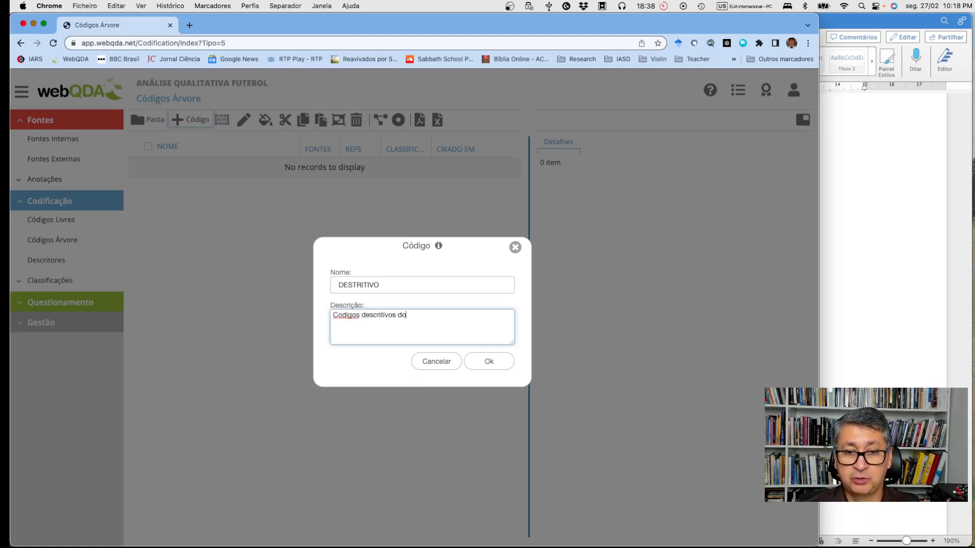
pyautogui.write('s lances')
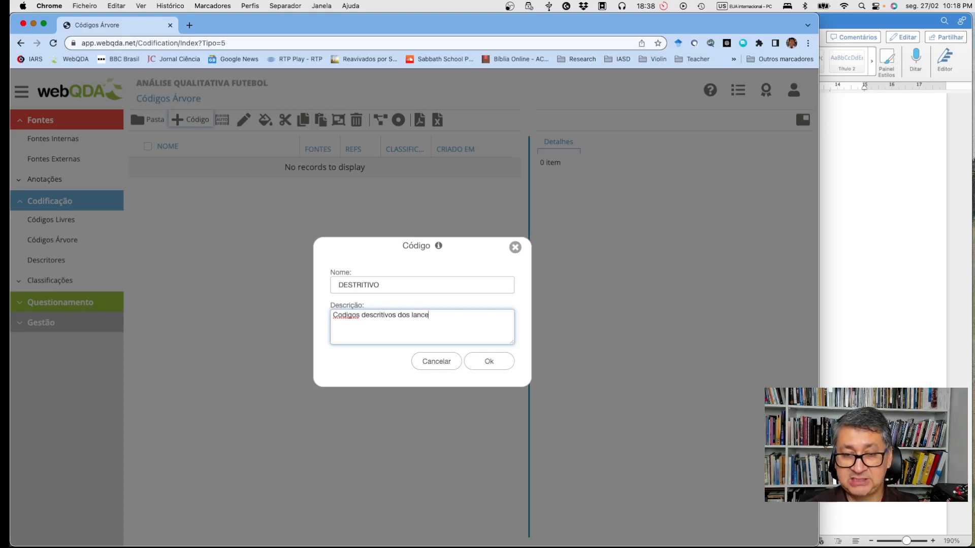
pyautogui.click(498, 365)
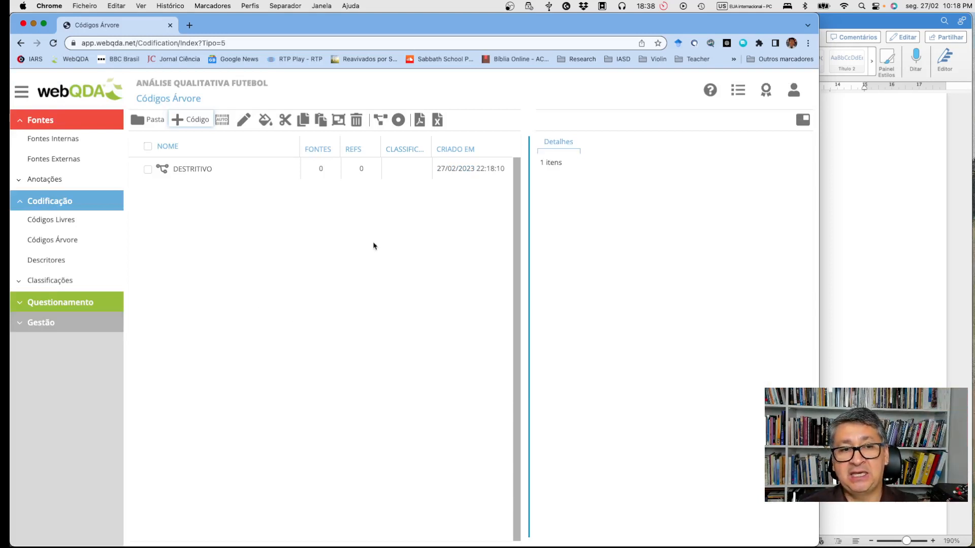
pyautogui.click(202, 170)
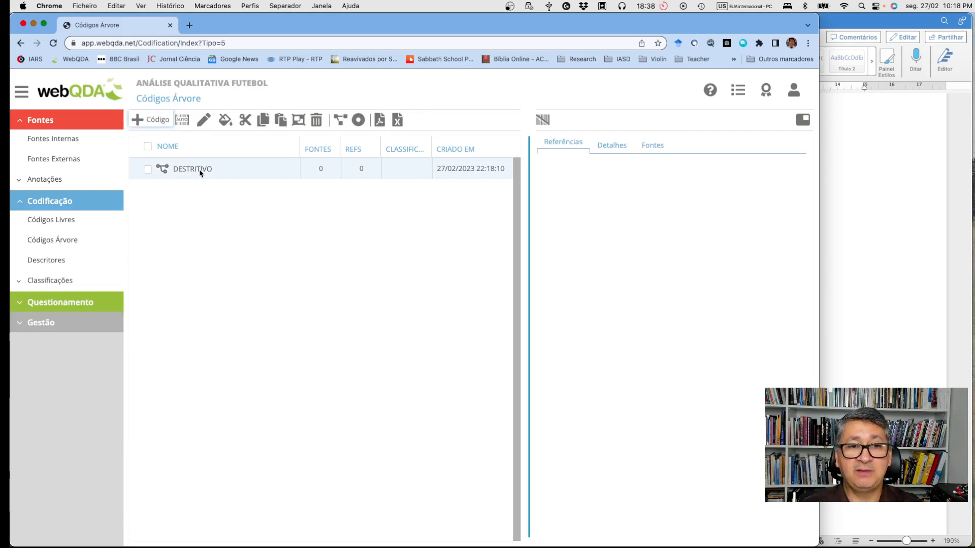
pyautogui.click(204, 122)
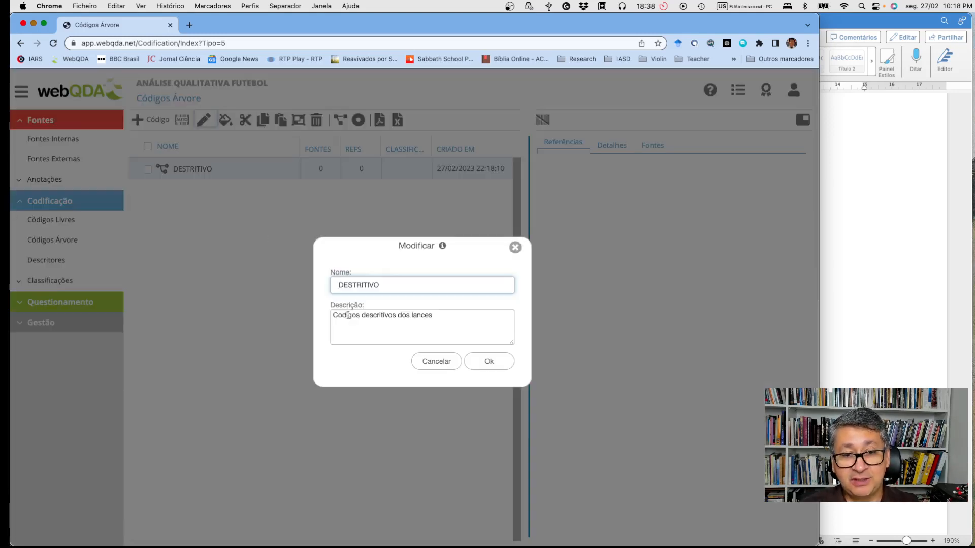
pyautogui.click(435, 362)
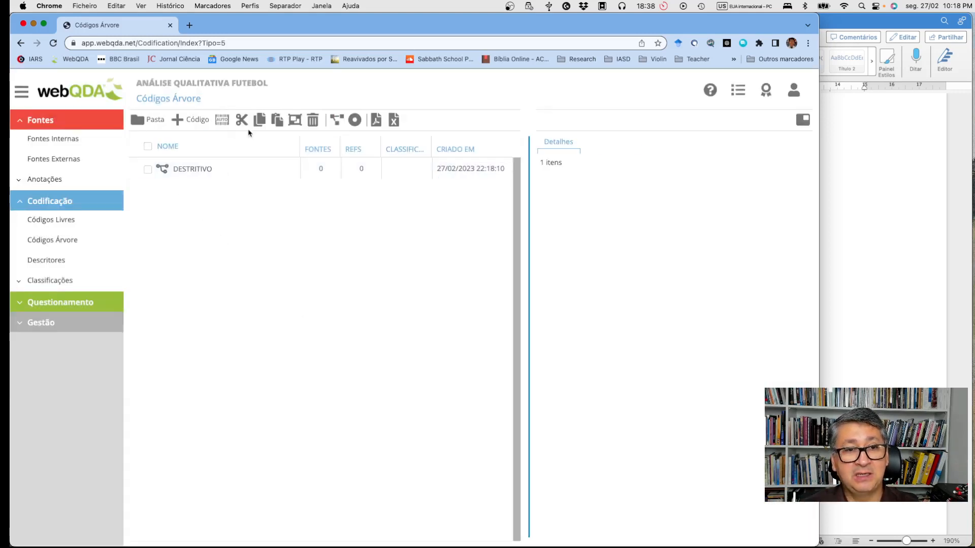
# Correct the spelling of the "DESTRITIVO" tree code's name to "DESCRITIVO"
pyautogui.click(210, 172)
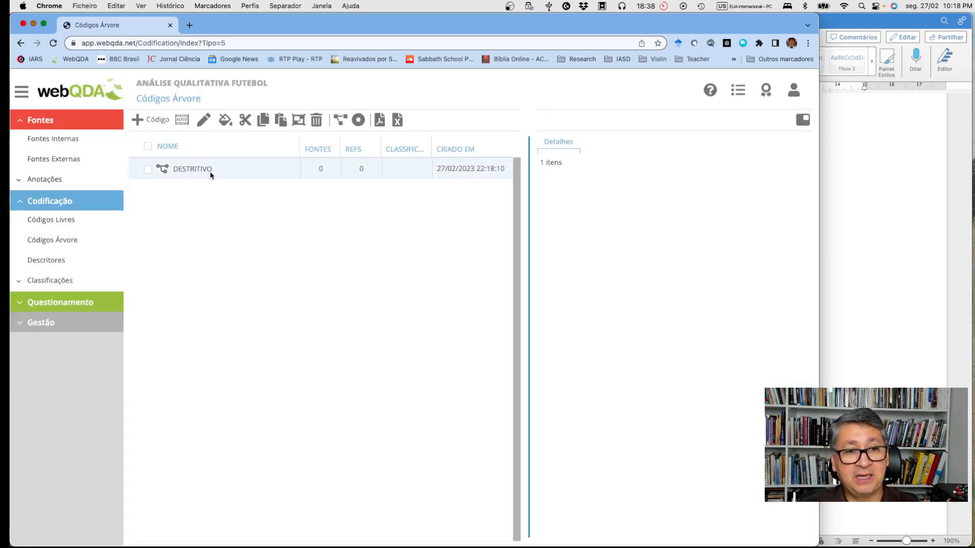
pyautogui.click(210, 120)
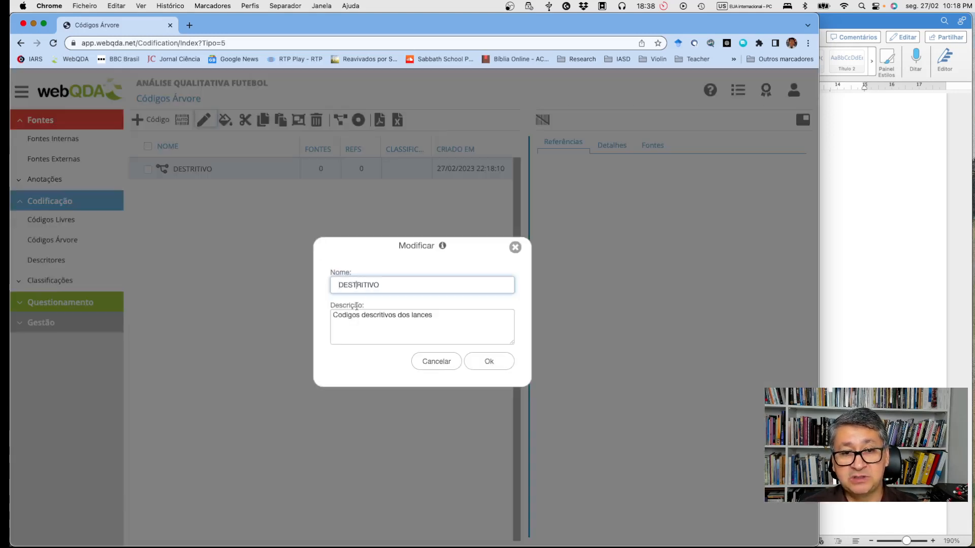
pyautogui.press('BackSpace')
pyautogui.write('C')
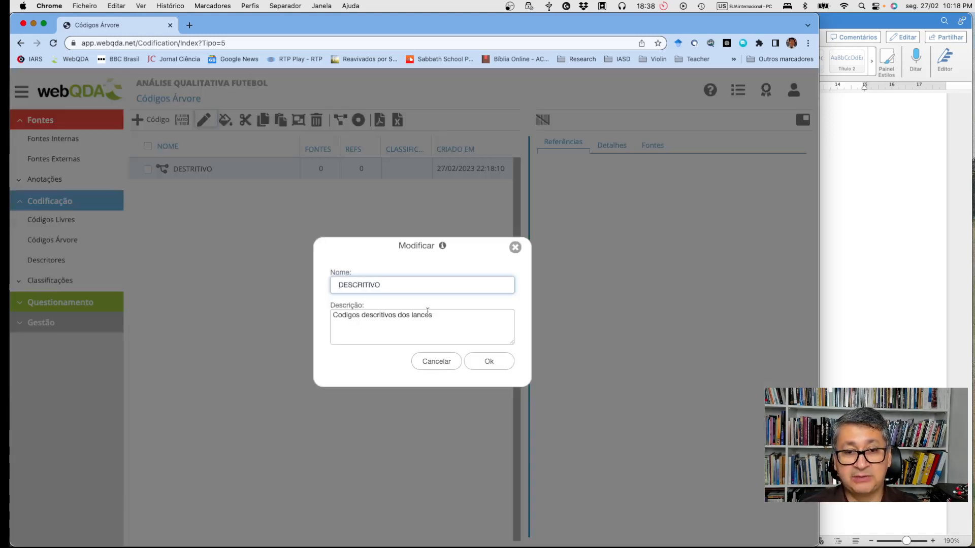
pyautogui.click(495, 363)
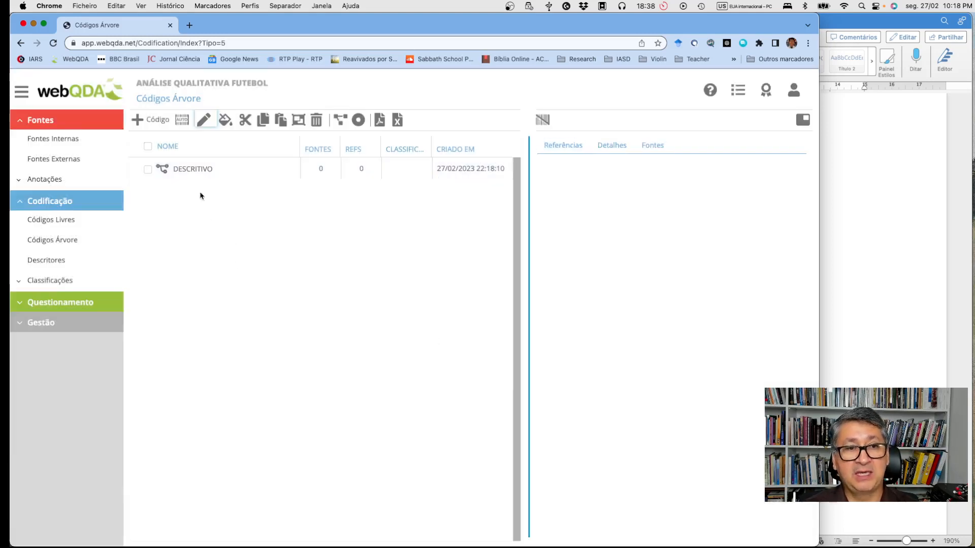
# Create a second tree code named "INTERPRETATIVO" with the description "Codigos inte ..."
pyautogui.click(155, 120)
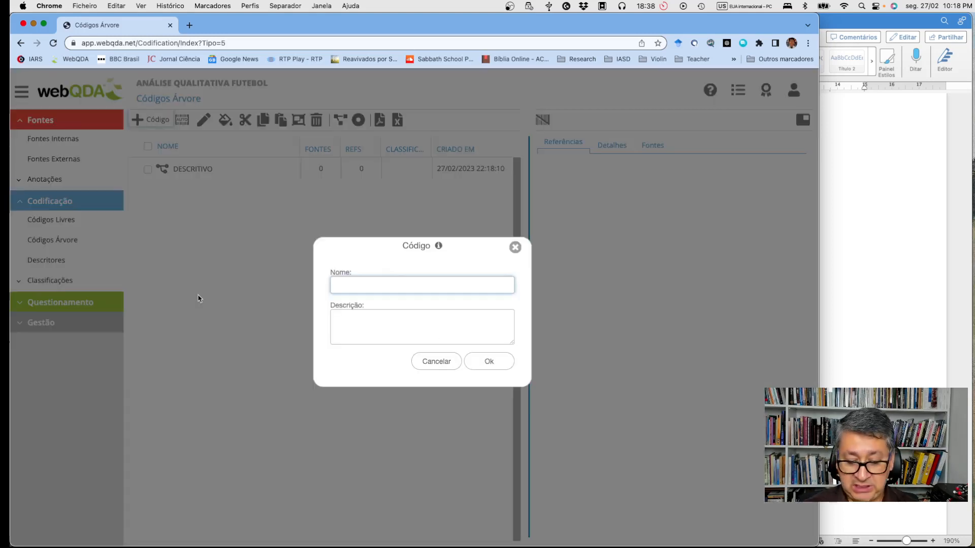
pyautogui.write('INTERPRETAT')
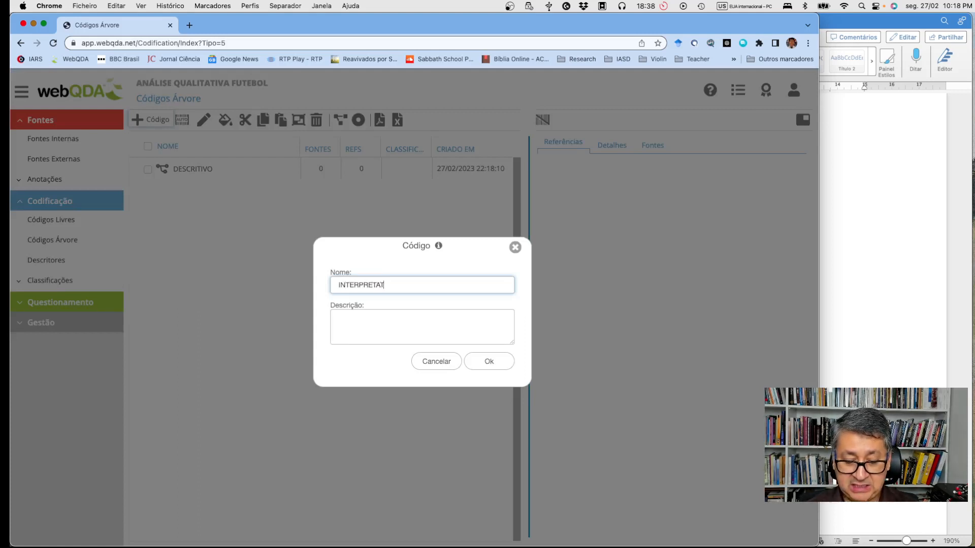
pyautogui.write('IVO')
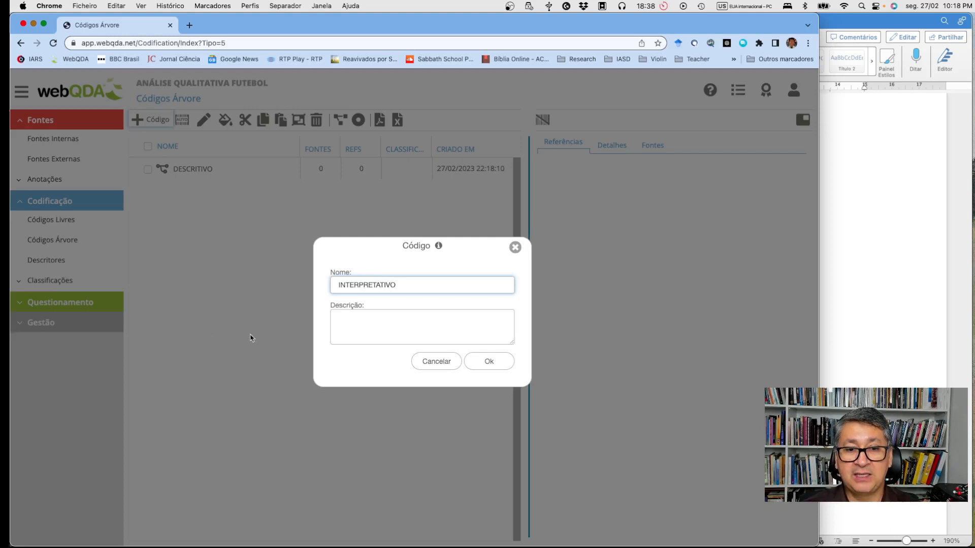
pyautogui.click(363, 323)
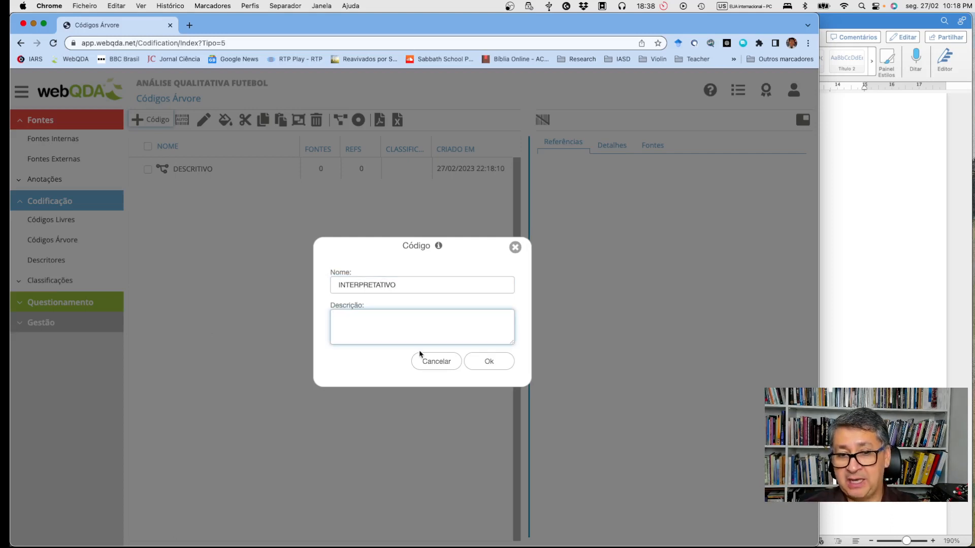
pyautogui.write('Cod')
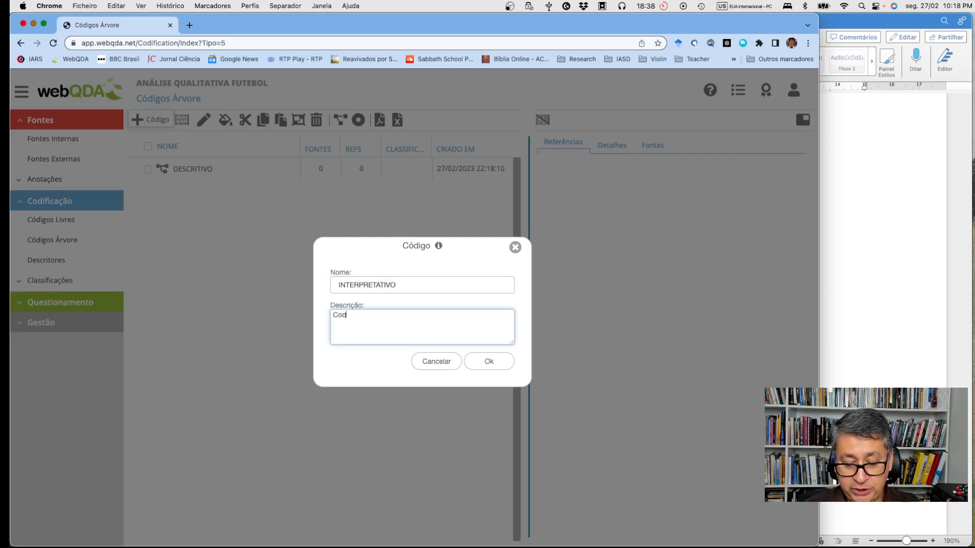
pyautogui.write('igos inte ...')
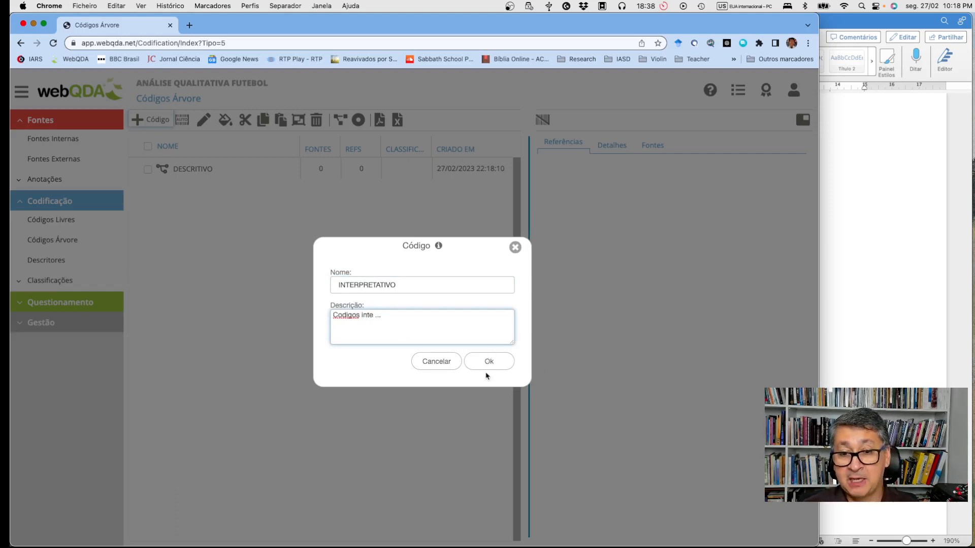
pyautogui.click(488, 364)
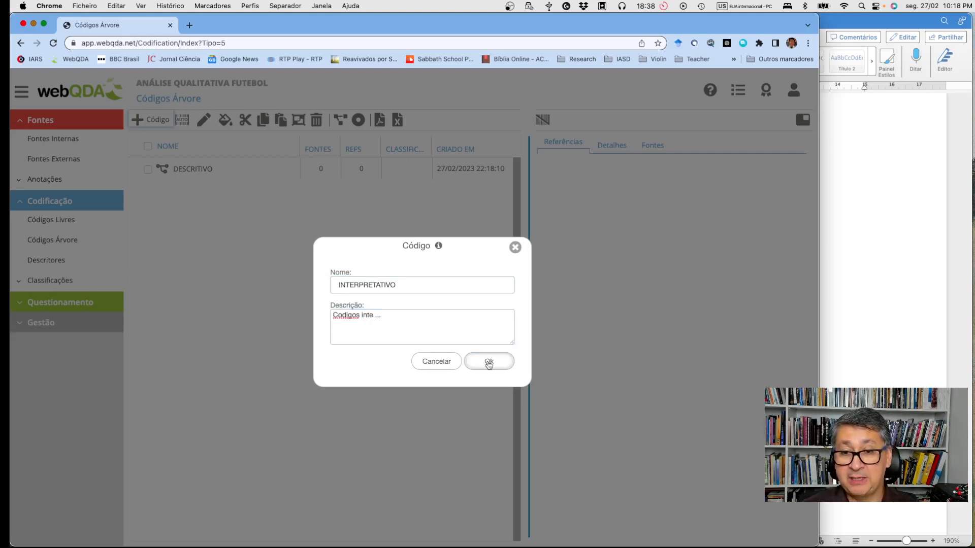
# Switch to the Word document and format the "Interpretativo" heading as uppercase red text
pyautogui.click(876, 287)
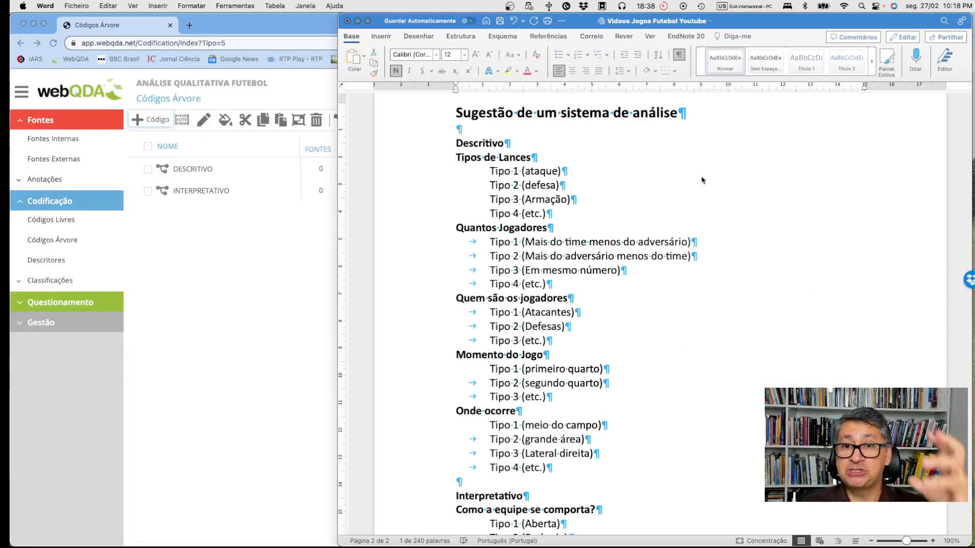
pyautogui.scroll(-1, 702, 177)
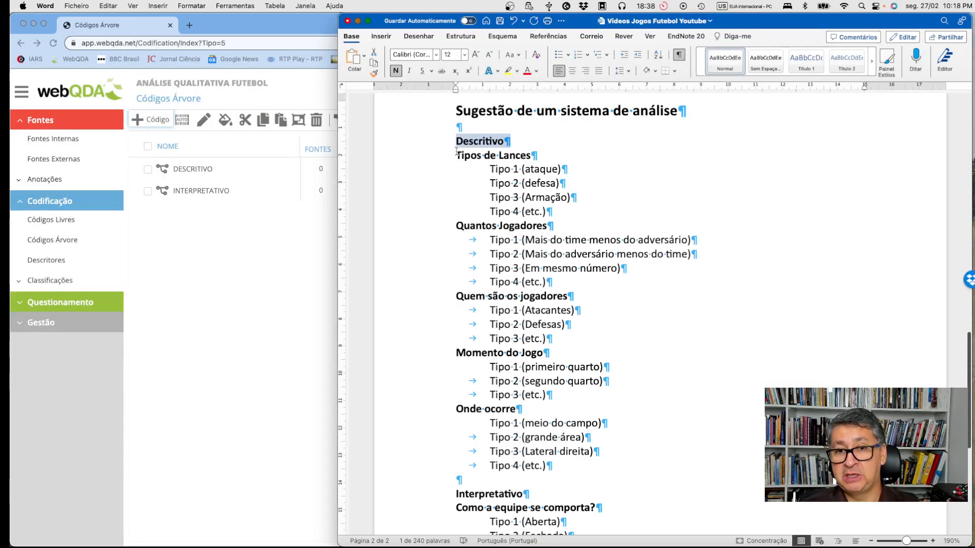
pyautogui.moveTo(459, 156); pyautogui.dragTo(552, 220)
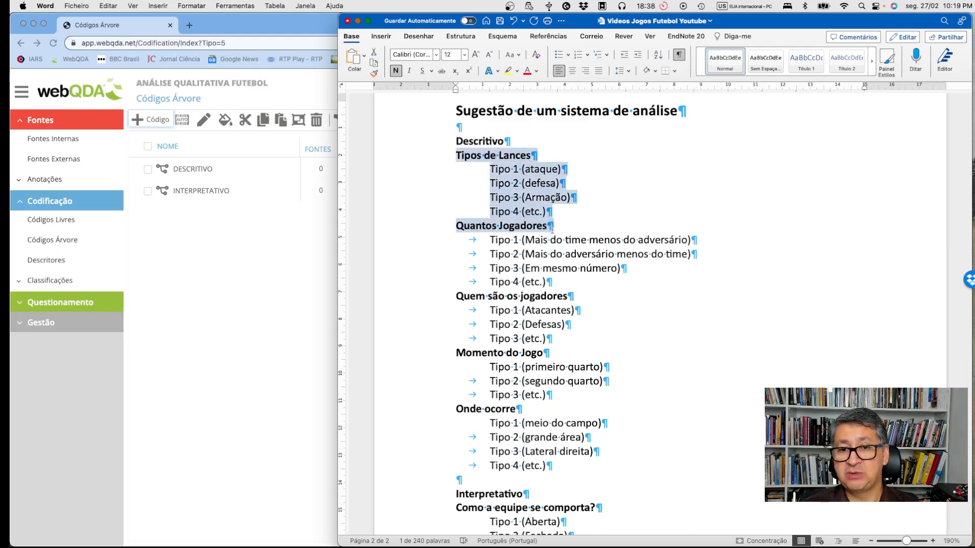
pyautogui.moveTo(551, 229); pyautogui.dragTo(550, 376)
pyautogui.scroll(-2, 550, 375)
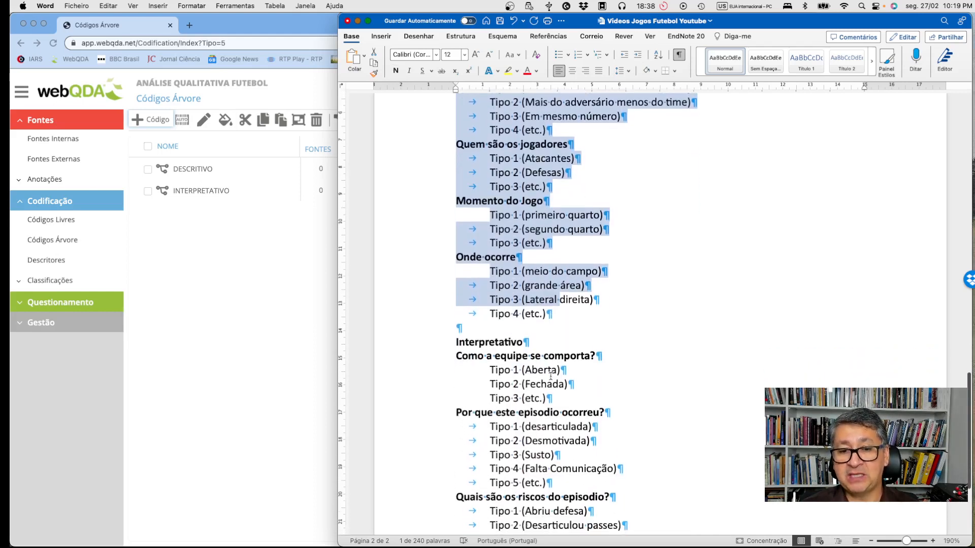
pyautogui.click(434, 344)
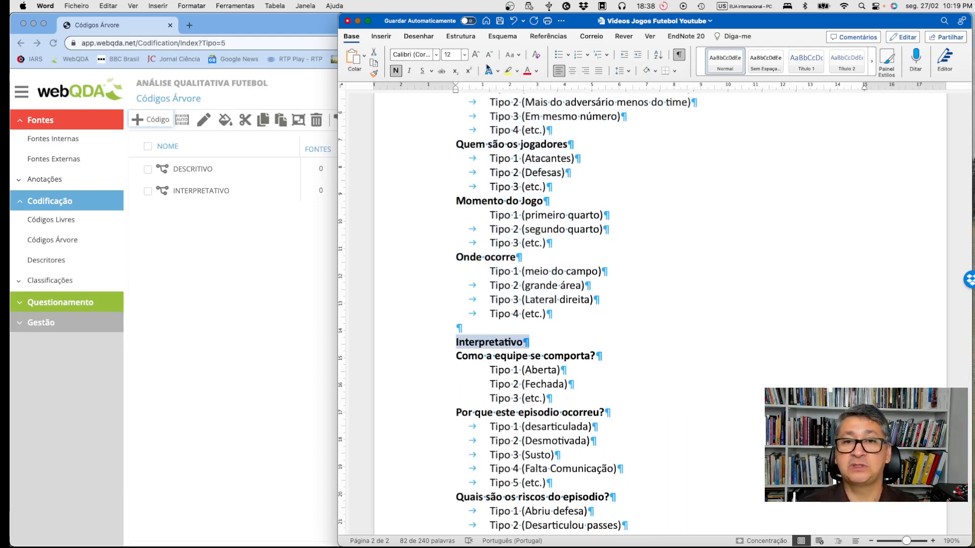
pyautogui.click(511, 55)
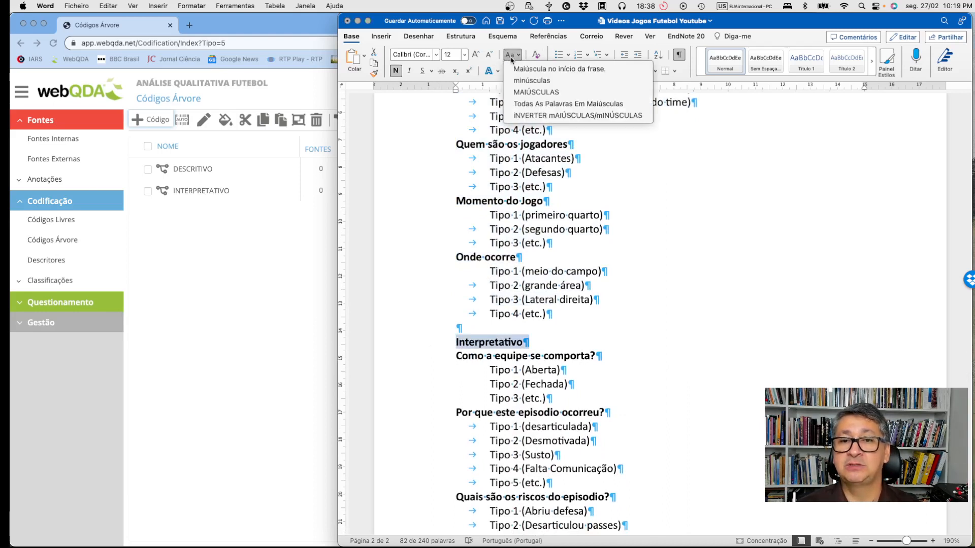
pyautogui.click(528, 92)
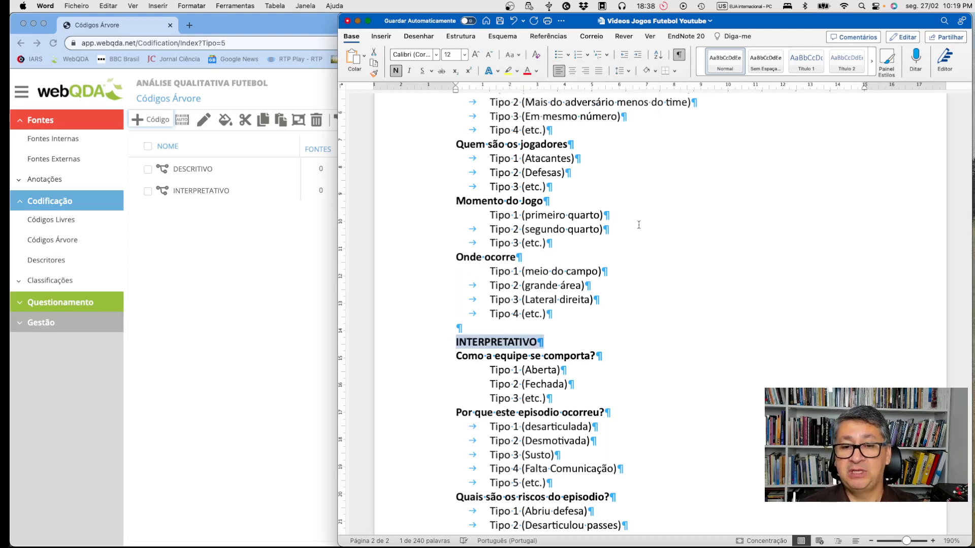
pyautogui.click(527, 71)
# Format the "Descritivo" heading of the outline as uppercase red text
pyautogui.scroll(3, 645, 240)
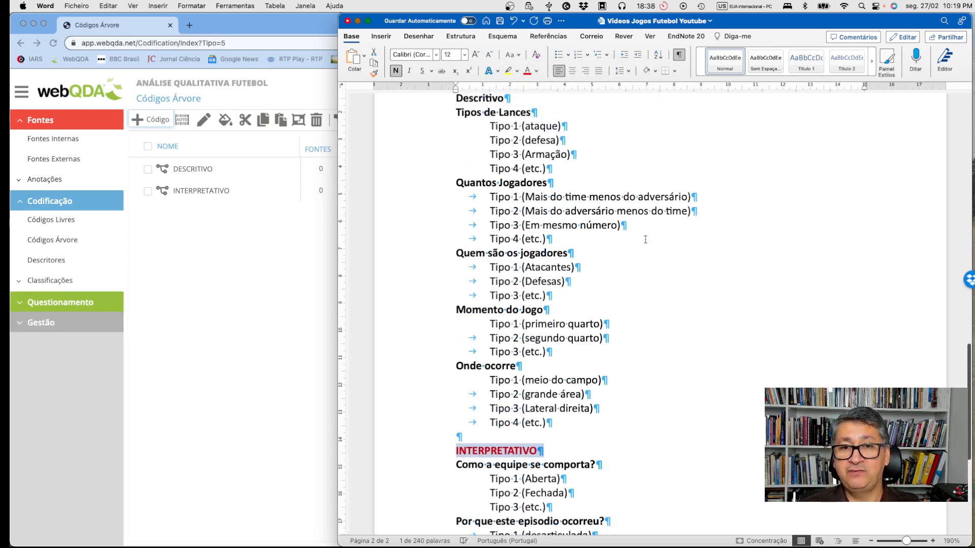
pyautogui.scroll(3, 645, 239)
pyautogui.click(436, 181)
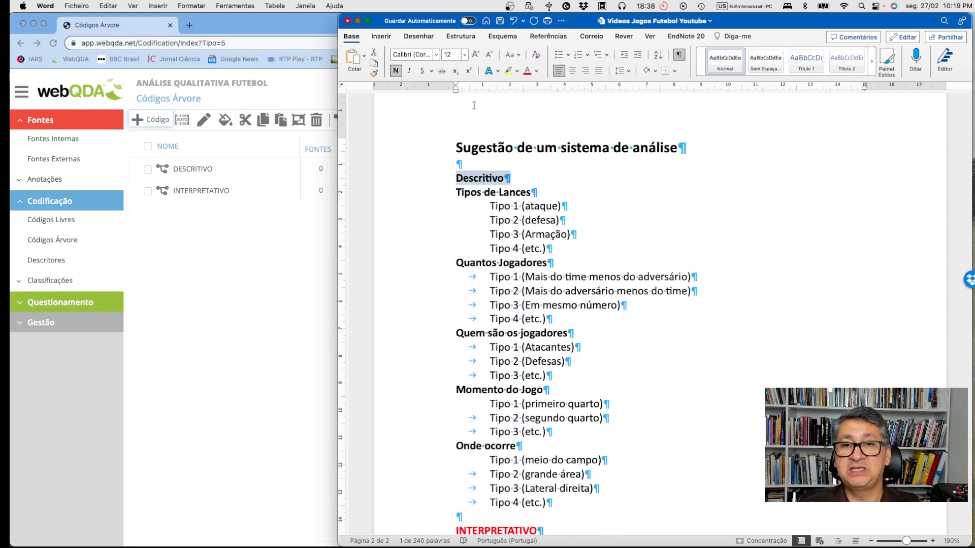
pyautogui.click(527, 71)
pyautogui.click(518, 56)
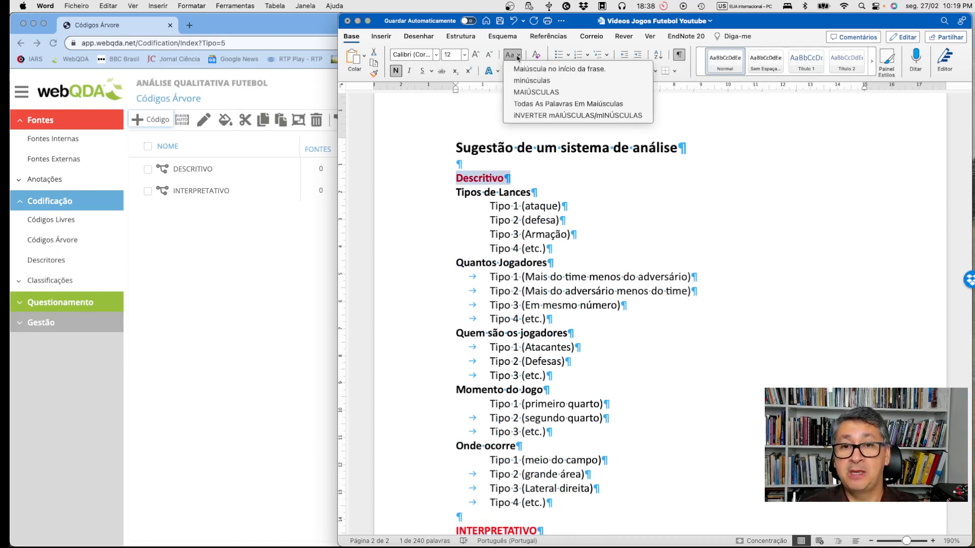
pyautogui.click(537, 92)
# Examine the categories under DESCRITIVO and their types, from Quantos Jogadores and Quem são os jogadores to Momento do Jogo and Onde ocorre
pyautogui.scroll(-1, 569, 226)
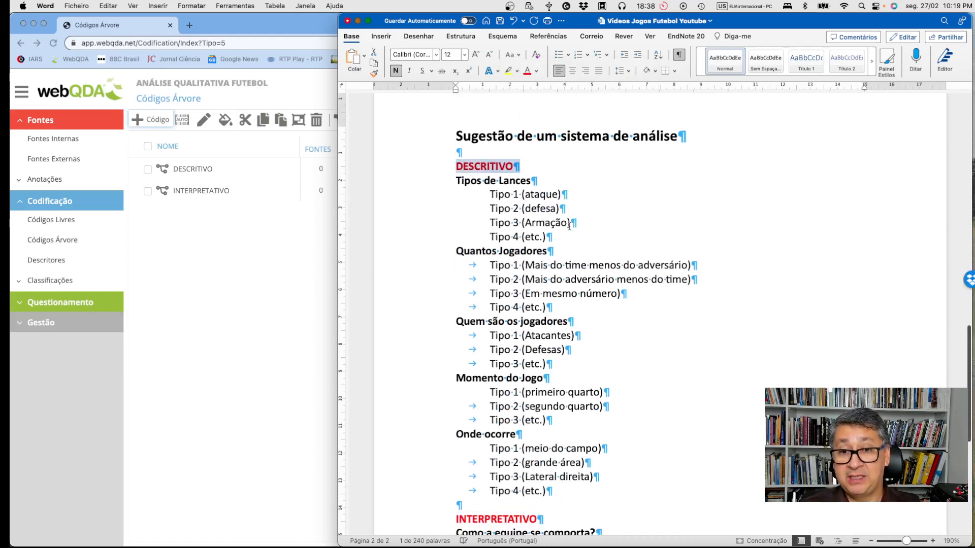
pyautogui.scroll(-2, 515, 271)
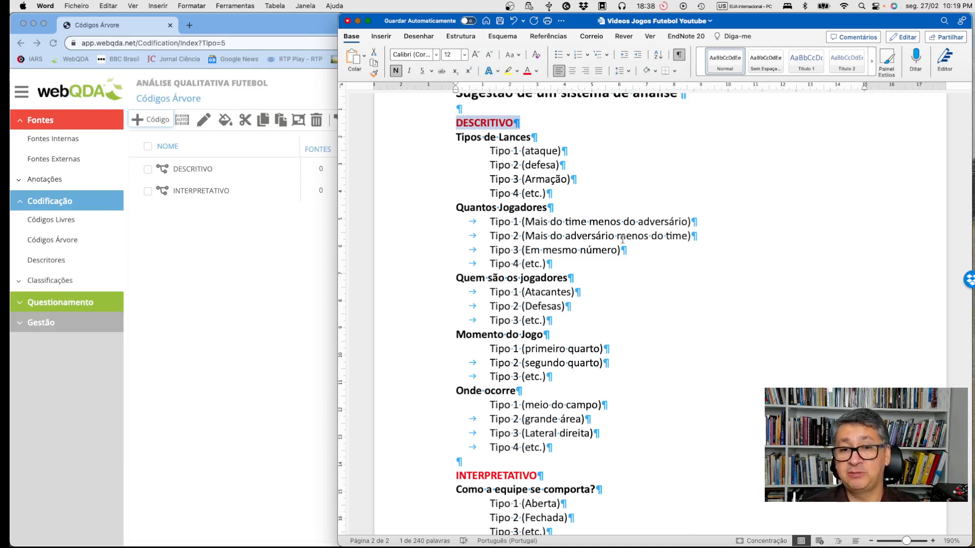
pyautogui.moveTo(490, 236); pyautogui.dragTo(566, 236)
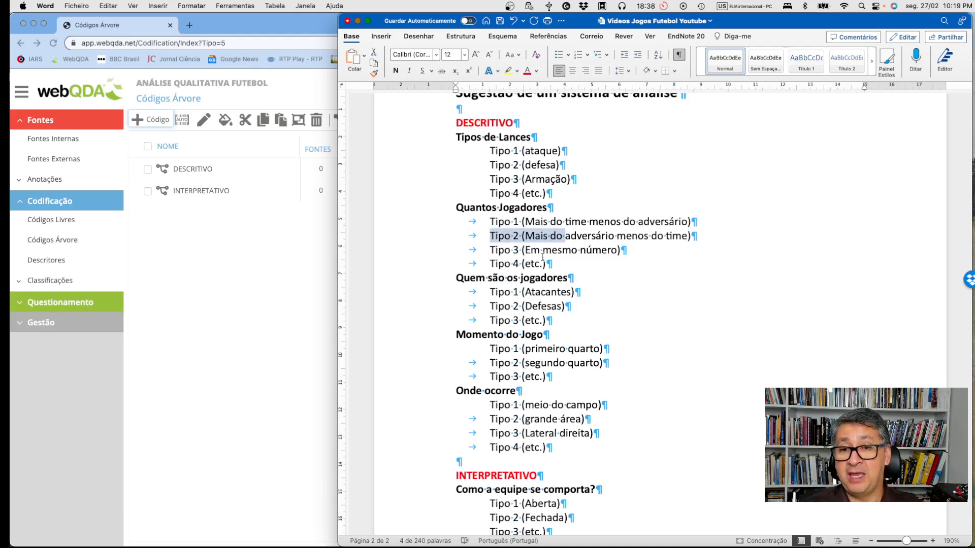
pyautogui.moveTo(489, 249); pyautogui.dragTo(610, 249)
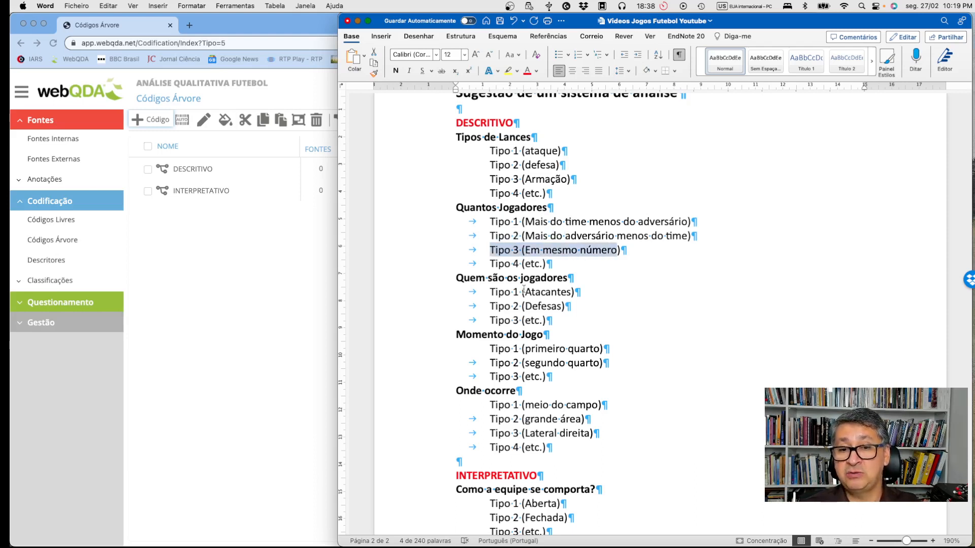
pyautogui.moveTo(490, 292); pyautogui.dragTo(563, 306)
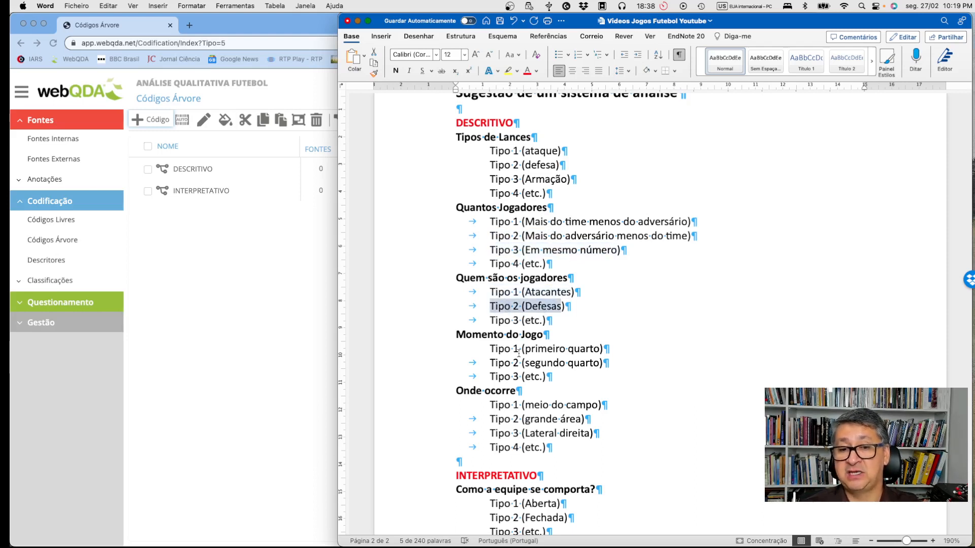
pyautogui.moveTo(490, 350); pyautogui.dragTo(586, 354)
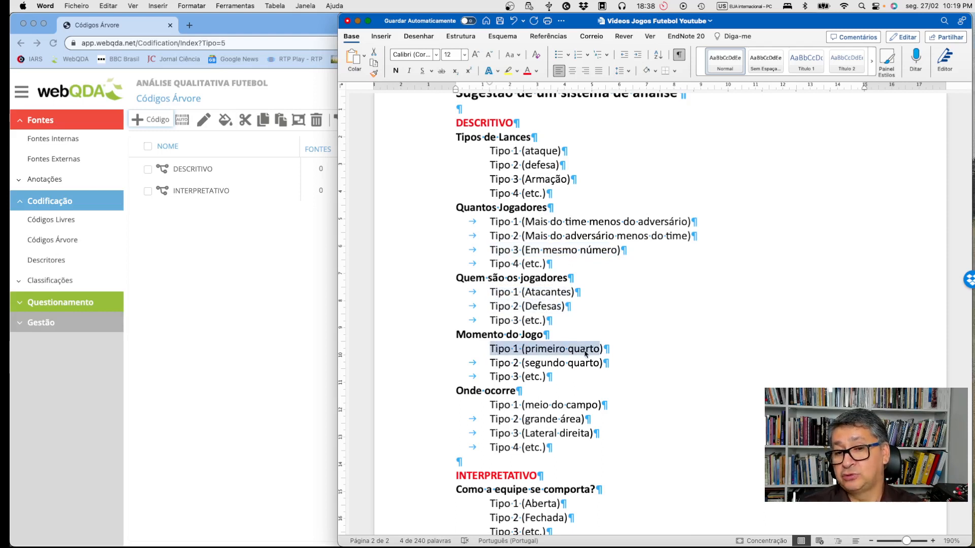
pyautogui.scroll(-3, 514, 368)
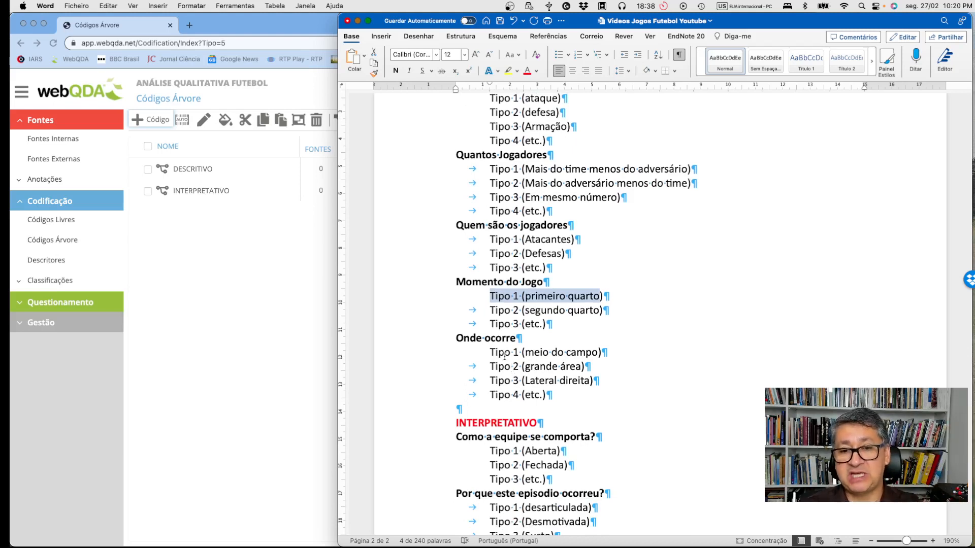
pyautogui.moveTo(499, 353); pyautogui.dragTo(575, 380)
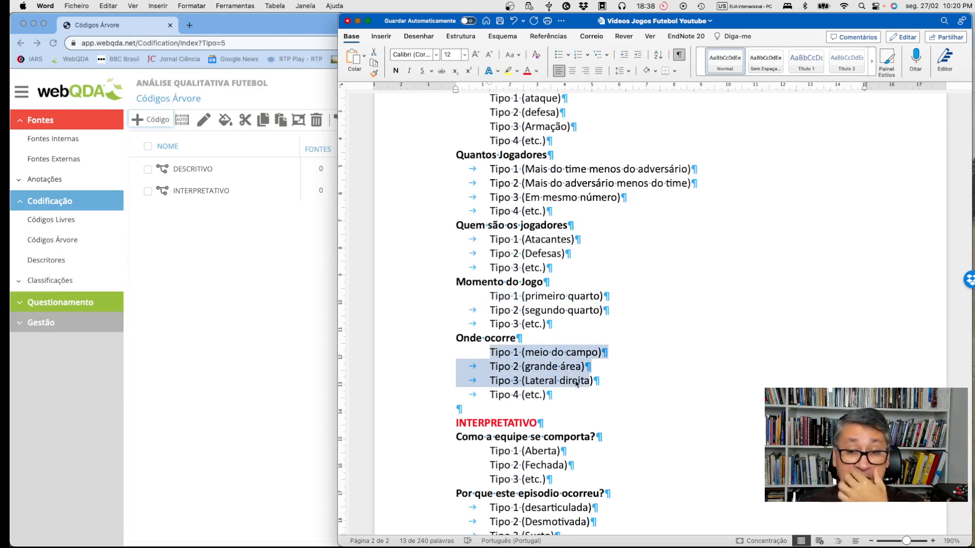
# Examine the INTERPRETATIVO categories "Como a equipe se comporta?" and "Por que este episodio ocorreu?" with their types
pyautogui.scroll(-10, 664, 332)
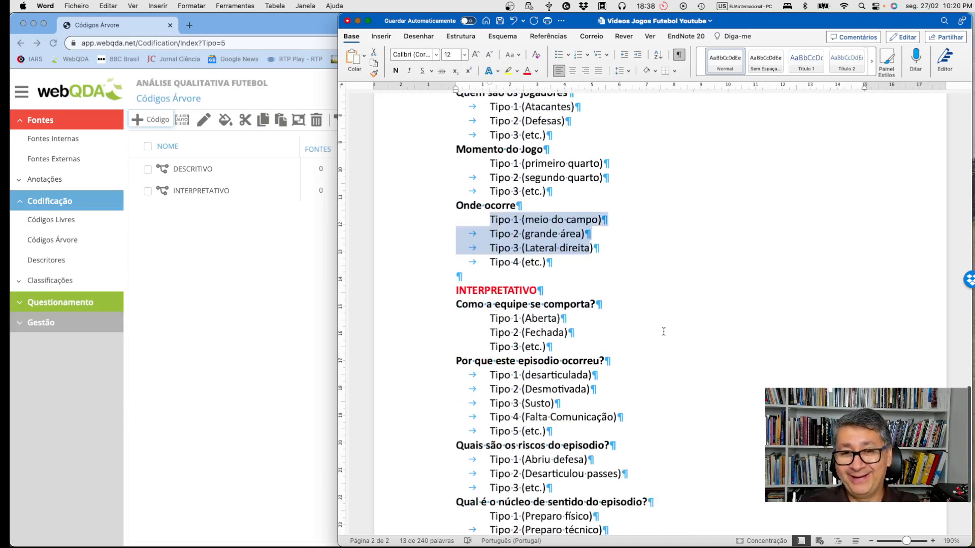
pyautogui.click(707, 211)
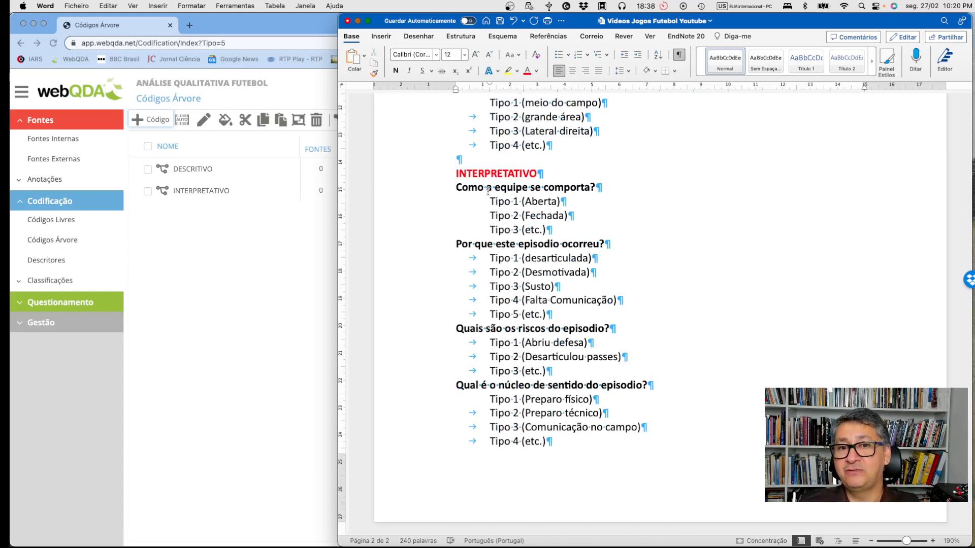
pyautogui.moveTo(457, 188); pyautogui.dragTo(581, 189)
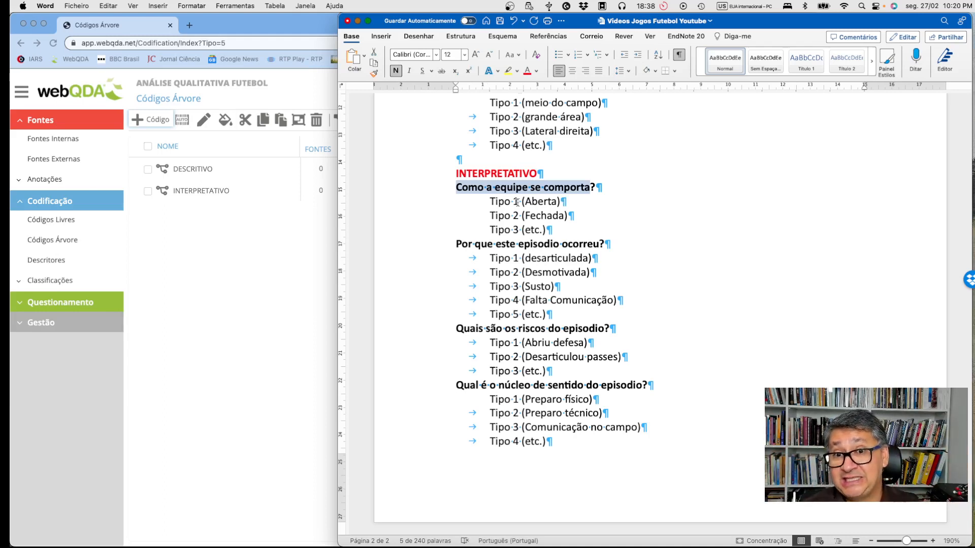
pyautogui.moveTo(514, 202); pyautogui.dragTo(563, 207)
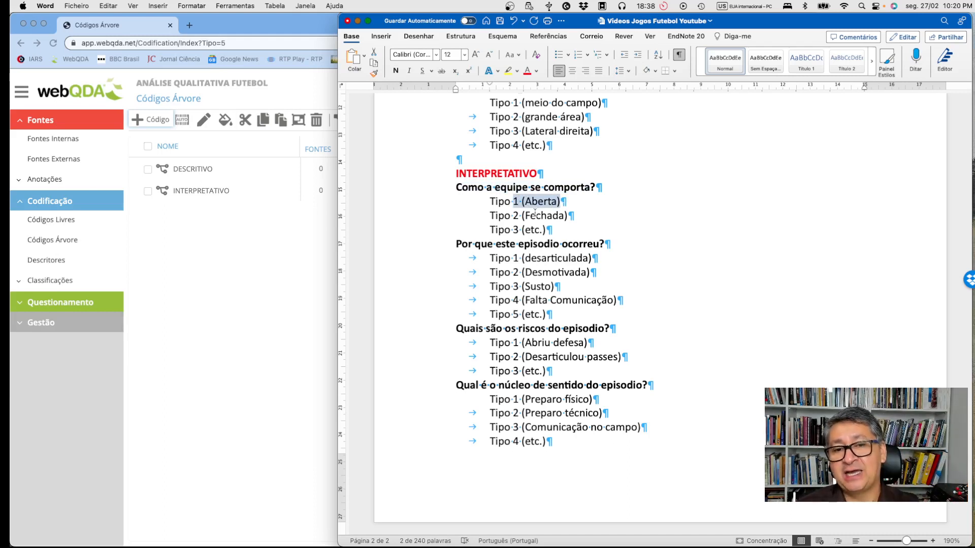
pyautogui.moveTo(456, 245); pyautogui.dragTo(599, 244)
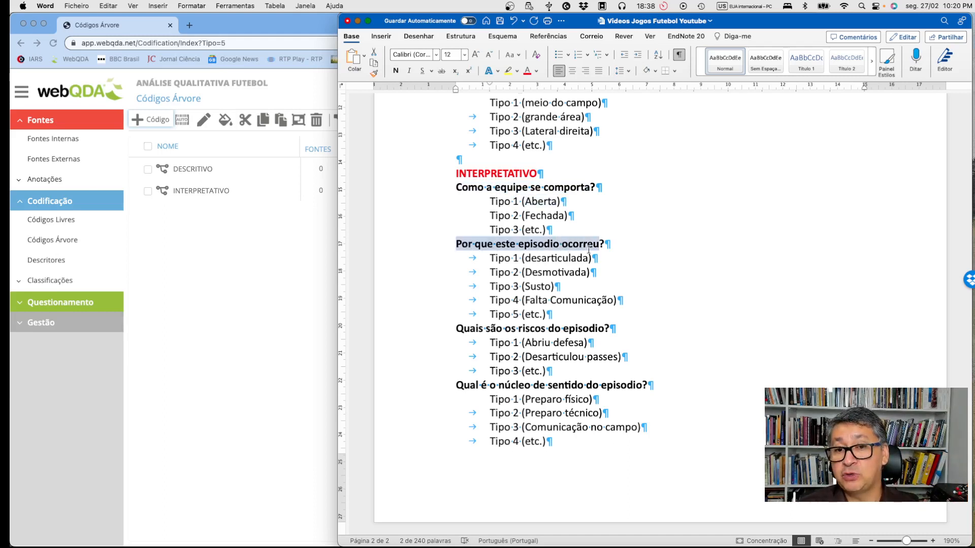
pyautogui.doubleClick(529, 258)
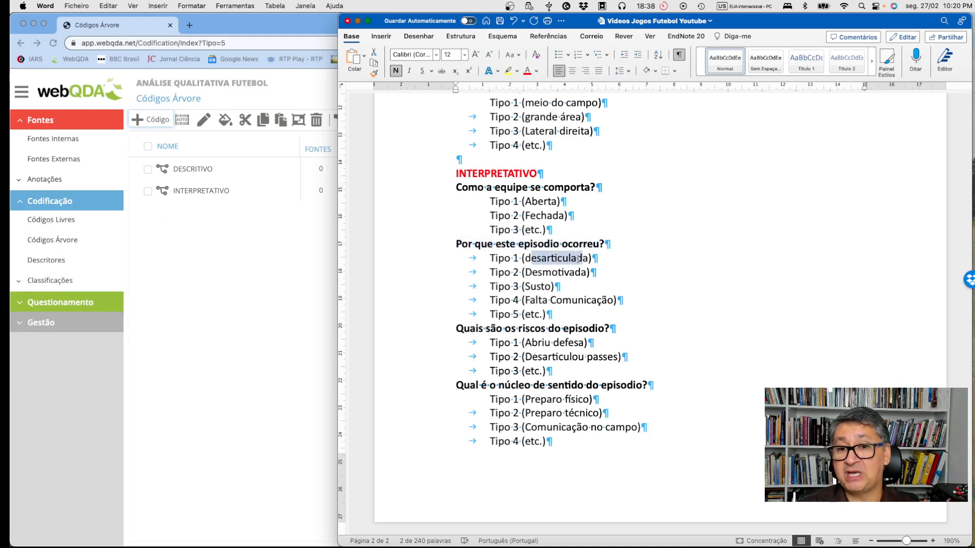
pyautogui.moveTo(528, 273); pyautogui.dragTo(579, 272)
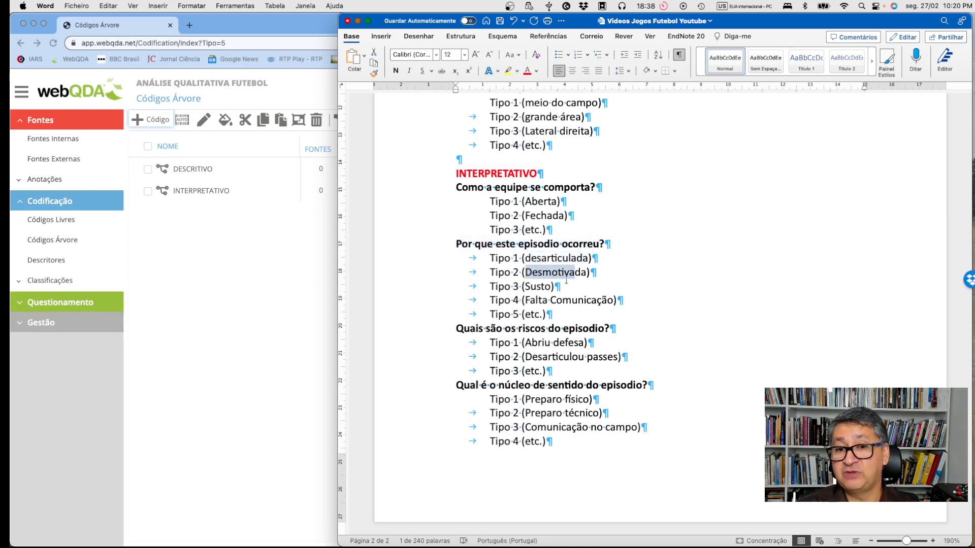
pyautogui.moveTo(524, 287); pyautogui.dragTo(561, 287)
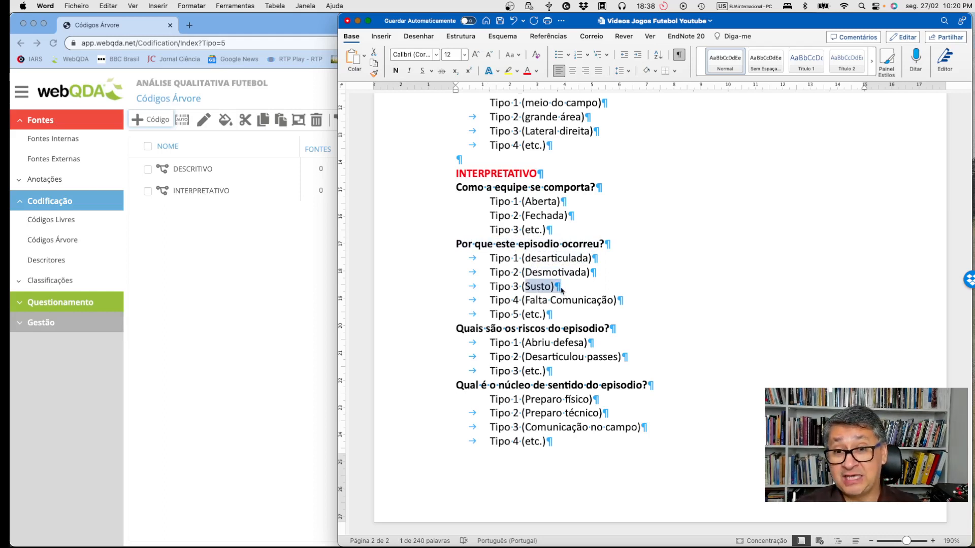
pyautogui.moveTo(524, 301); pyautogui.dragTo(613, 301)
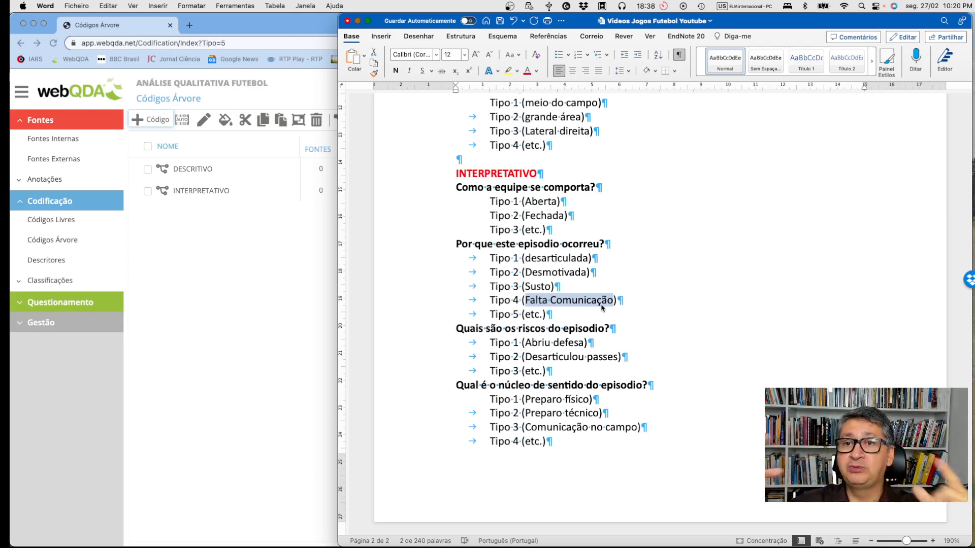
pyautogui.moveTo(498, 258); pyautogui.dragTo(547, 320)
pyautogui.click(499, 269)
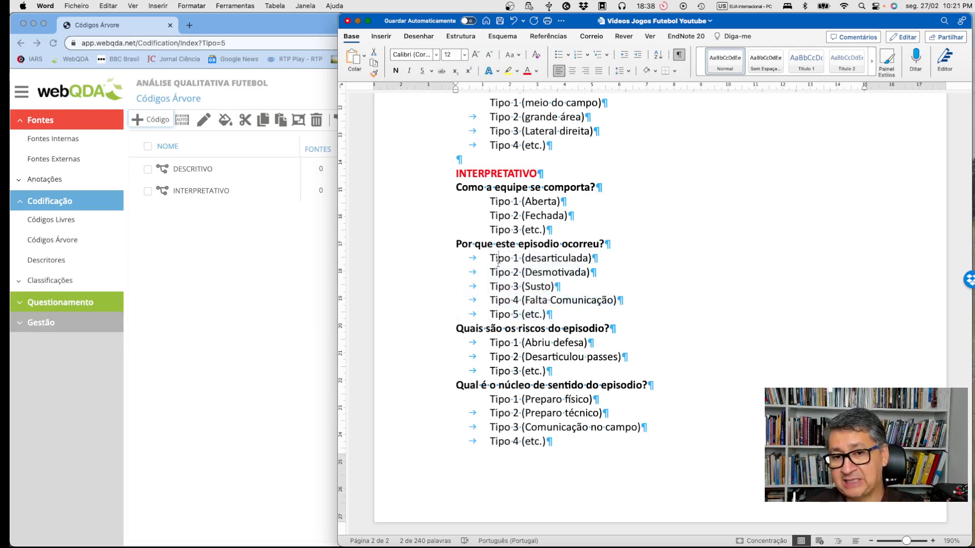
pyautogui.moveTo(490, 258); pyautogui.dragTo(525, 317)
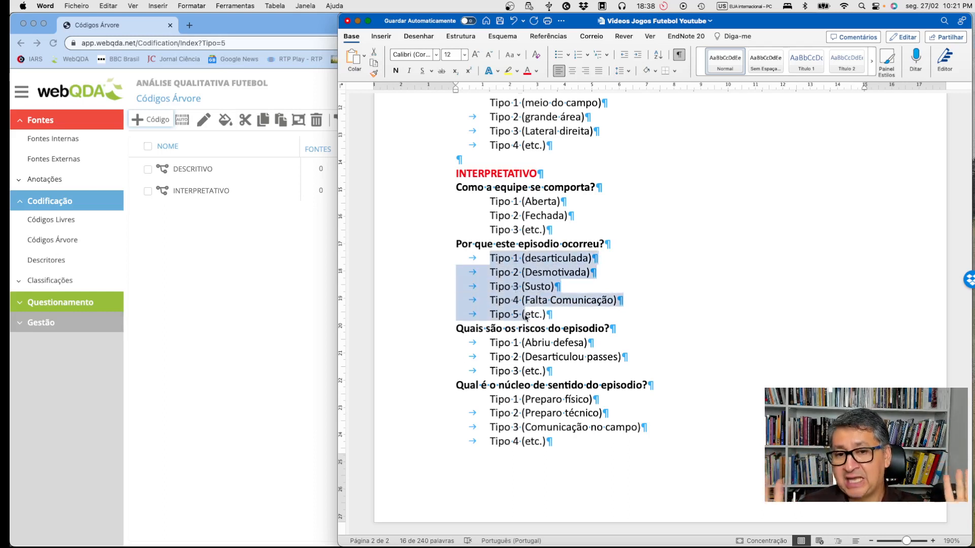
# Capitalize the first letter of "desarticulada" in Tipo 1 under "Por que este episodio ocorreu?"
pyautogui.click(530, 259)
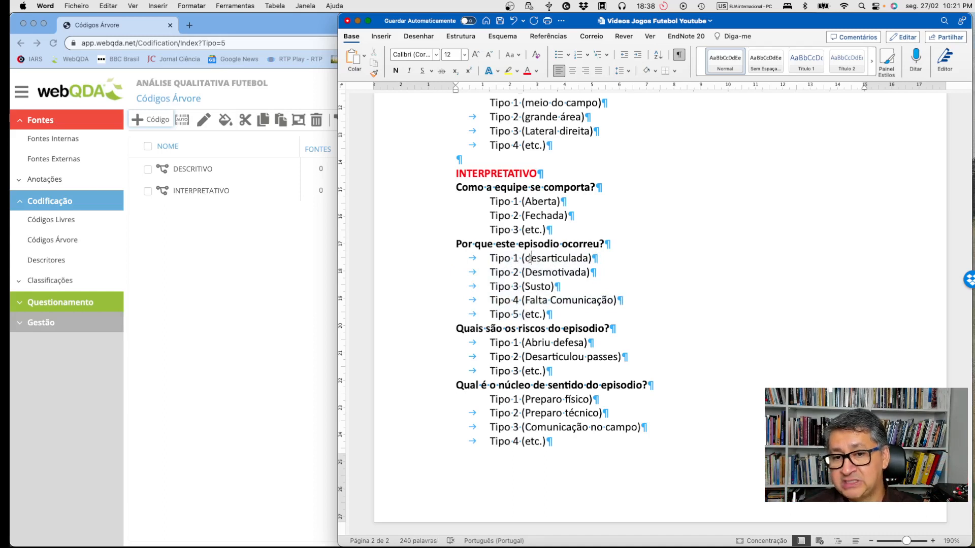
pyautogui.press('Delete')
pyautogui.write('D')
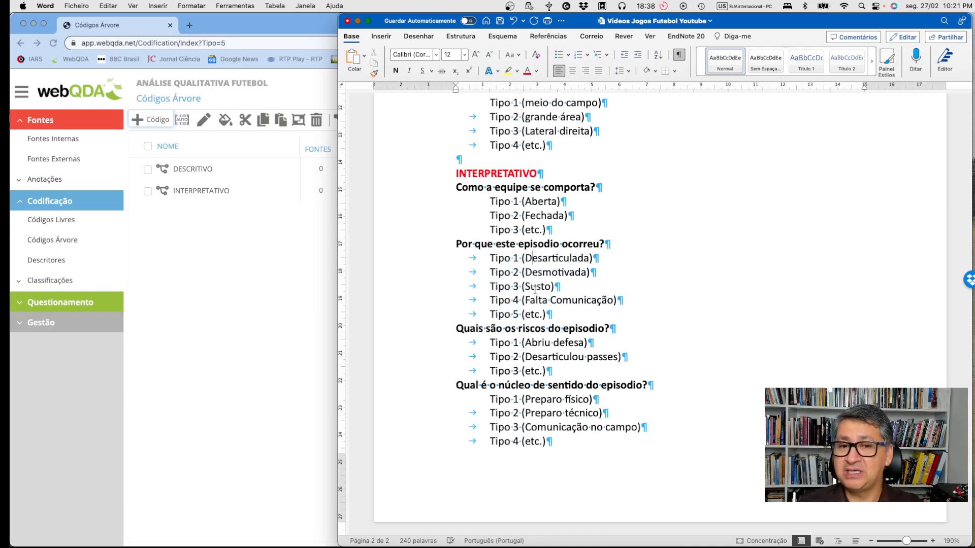
# Examine the categories "Quais são os riscos do episodio?" and "Qual é o núcleo de sentido do episodio?" with their types
pyautogui.moveTo(458, 330); pyautogui.dragTo(617, 333)
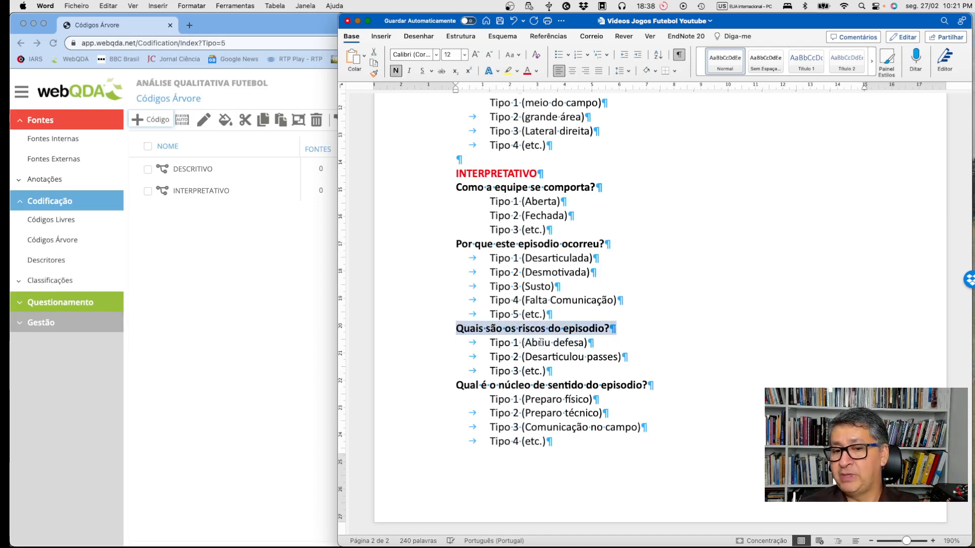
pyautogui.moveTo(540, 344); pyautogui.dragTo(561, 359)
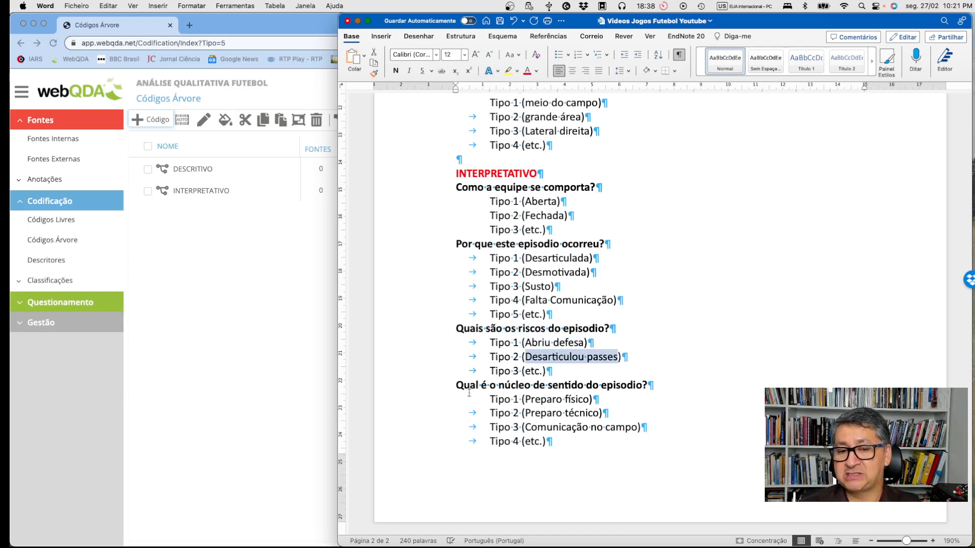
pyautogui.moveTo(457, 386); pyautogui.dragTo(583, 389)
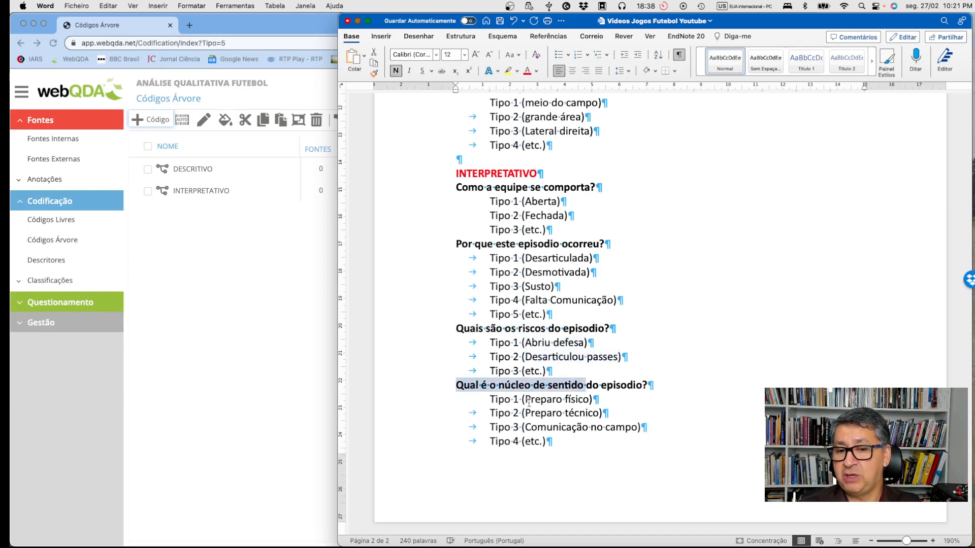
pyautogui.moveTo(527, 402); pyautogui.dragTo(581, 404)
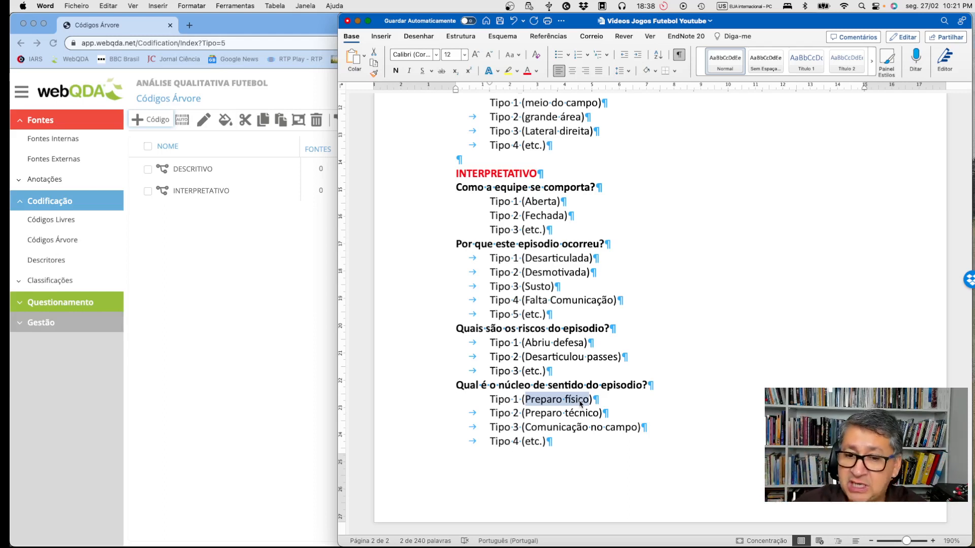
pyautogui.click(522, 406)
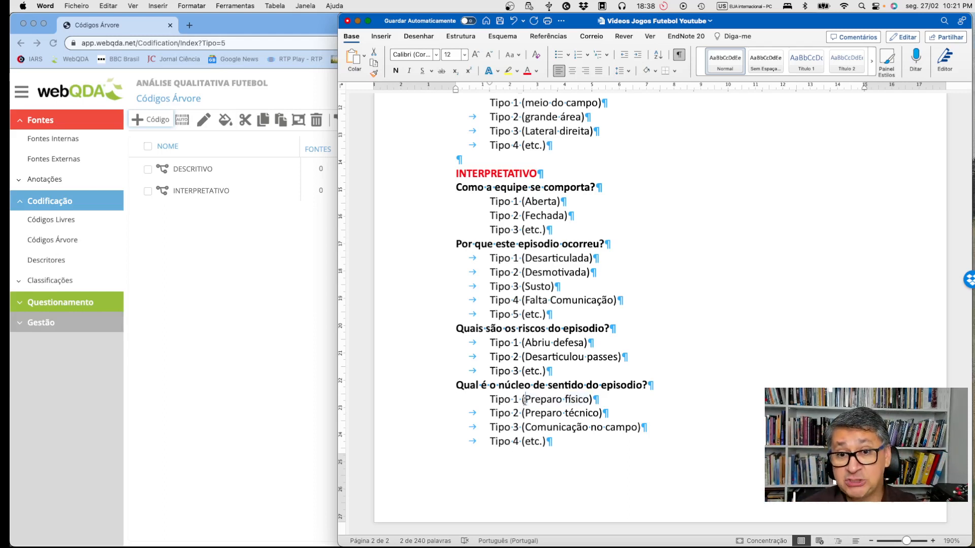
# Select the category heading "Tipos de Lances" under DESCRITIVO in the Word outline for reuse as a code name
pyautogui.click(231, 262)
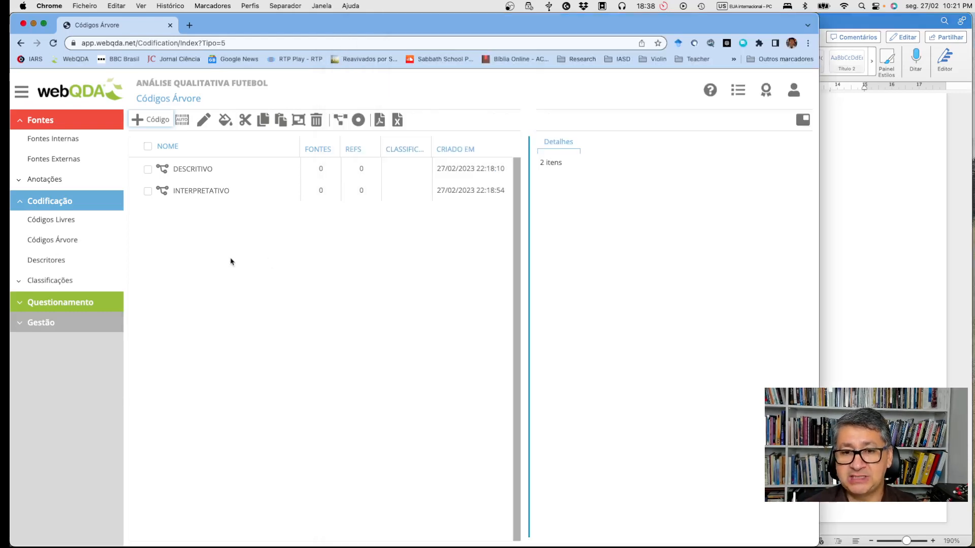
pyautogui.click(909, 235)
pyautogui.scroll(10, 598, 267)
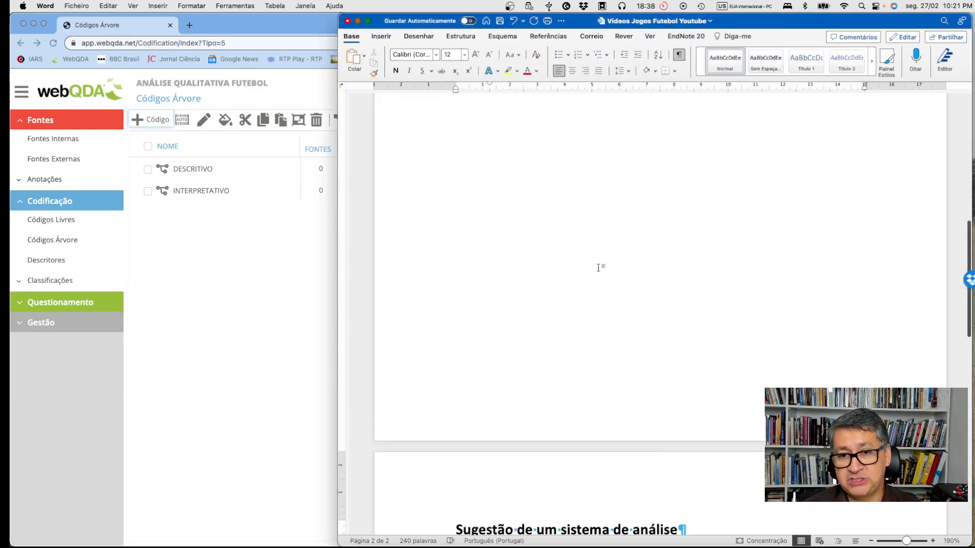
pyautogui.scroll(-6, 598, 268)
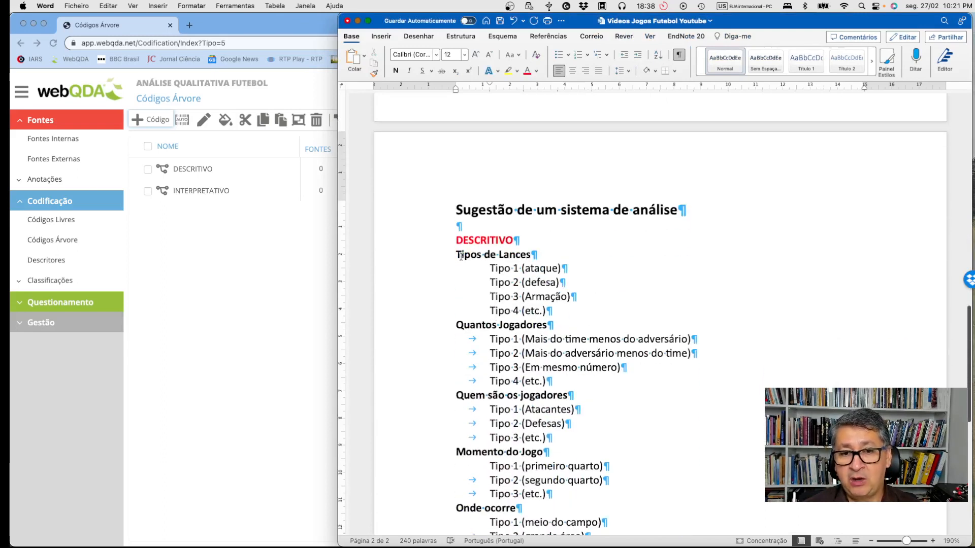
pyautogui.moveTo(456, 255); pyautogui.dragTo(531, 256)
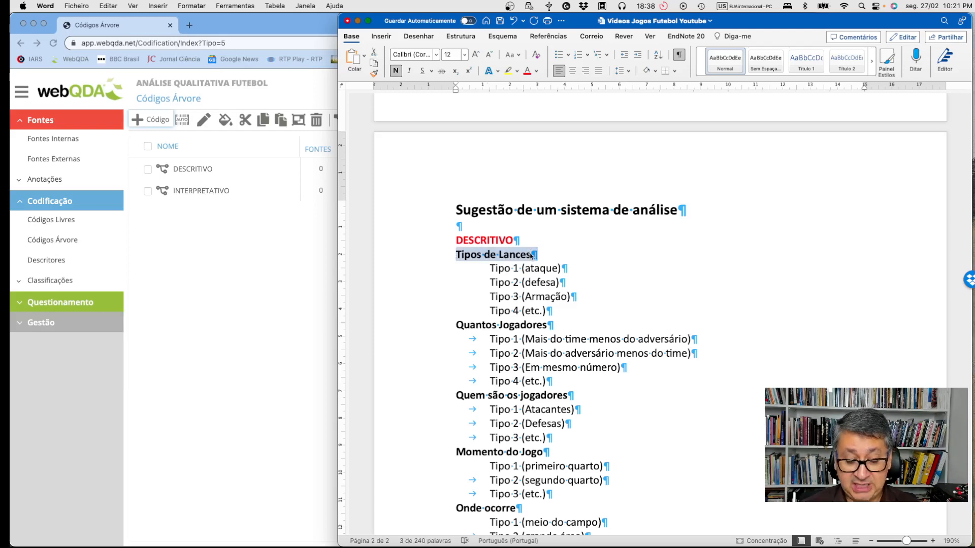
pyautogui.scroll(8, 706, 263)
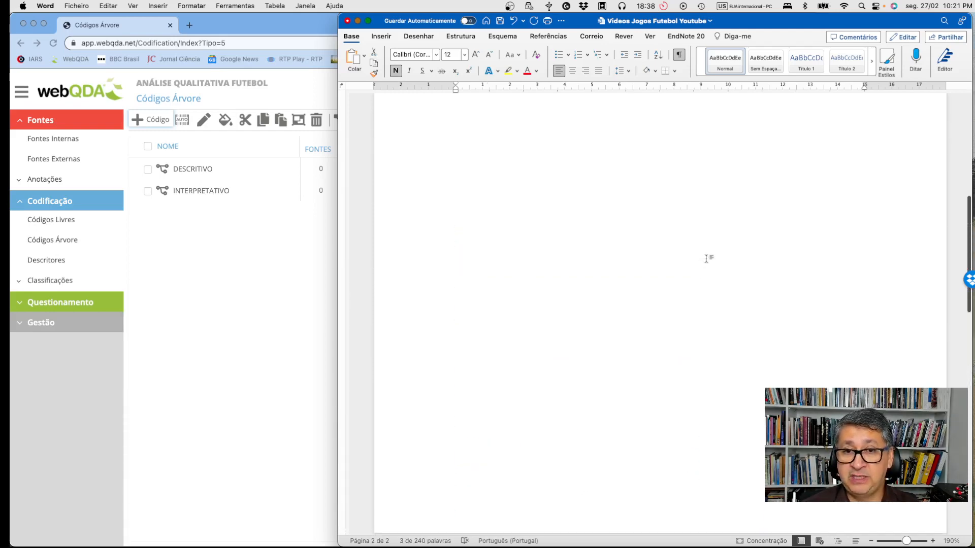
pyautogui.scroll(-10, 706, 260)
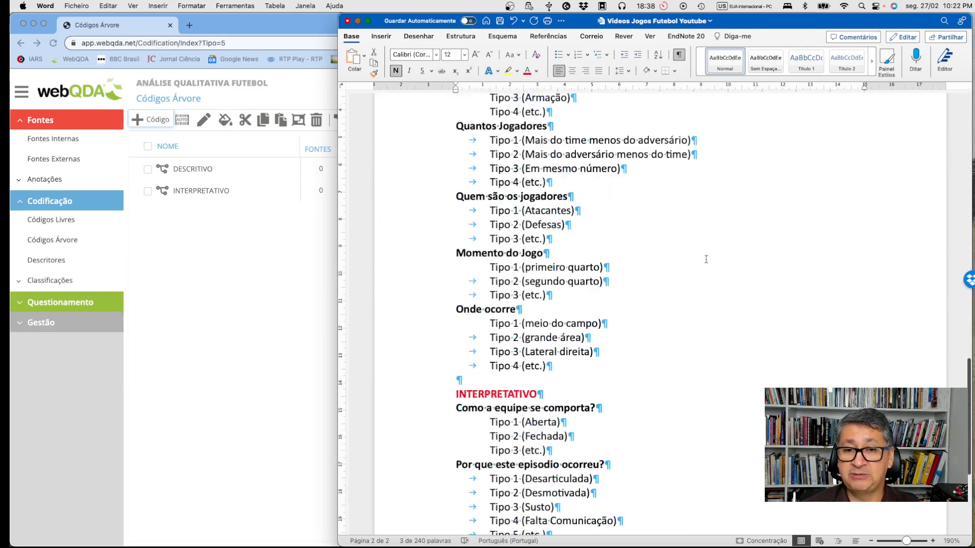
pyautogui.scroll(2, 706, 260)
pyautogui.scroll(-1, 706, 260)
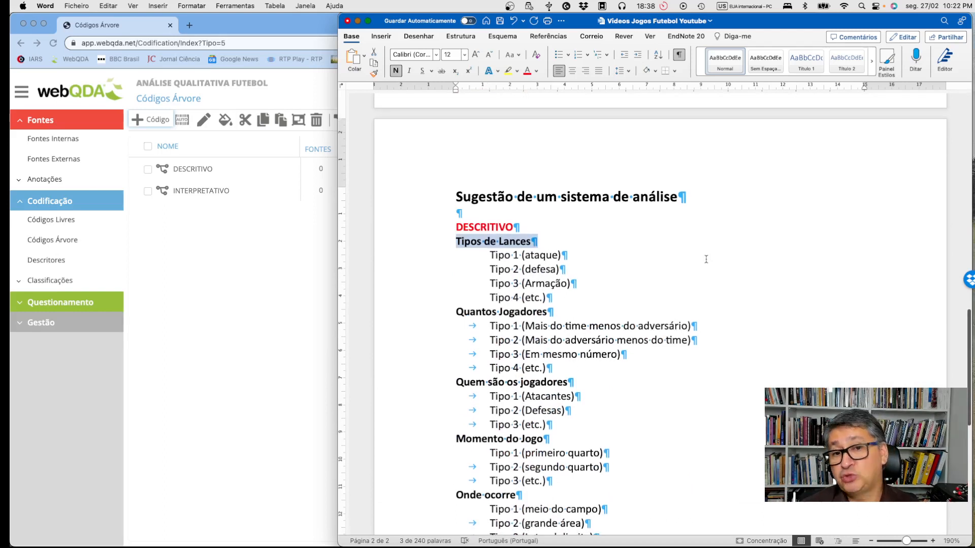
# Switch to webQDA and create the code "Tipos de Lances" under DESCRITIVO with the description "Quais ...?"
pyautogui.click(151, 265)
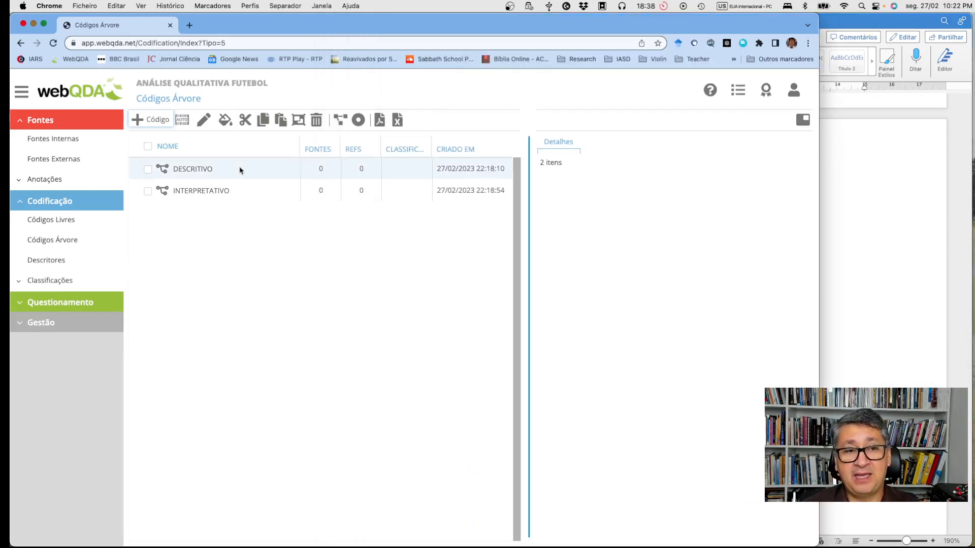
pyautogui.click(241, 170)
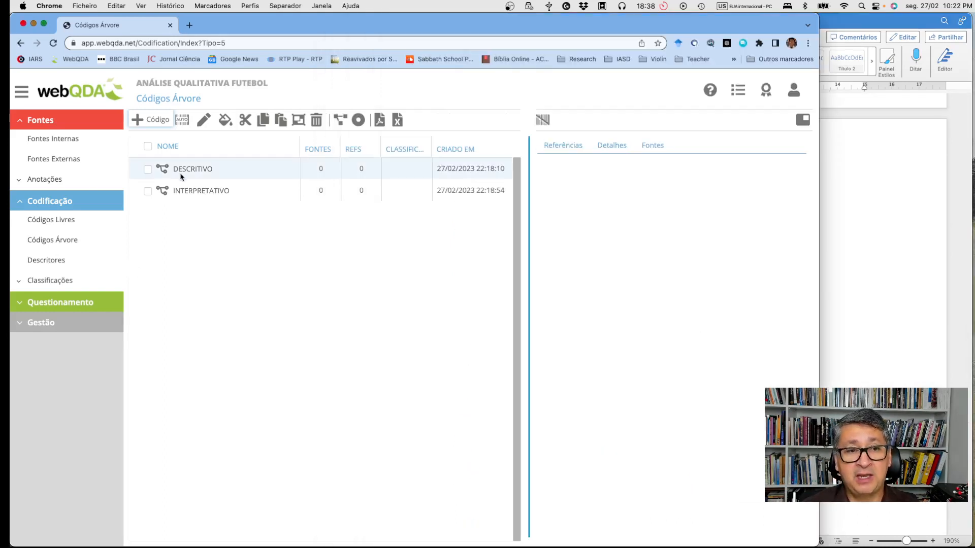
pyautogui.click(152, 122)
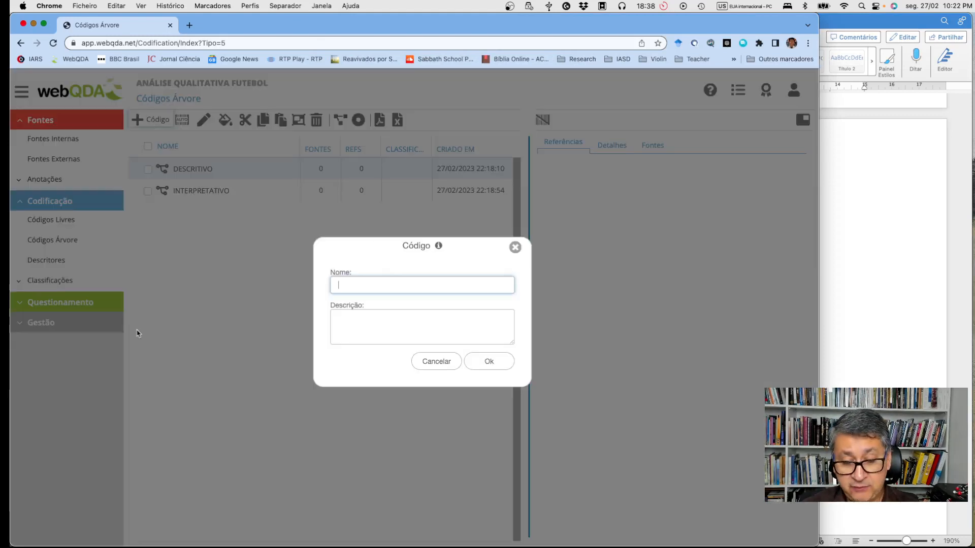
pyautogui.write('Tipos de Lances')
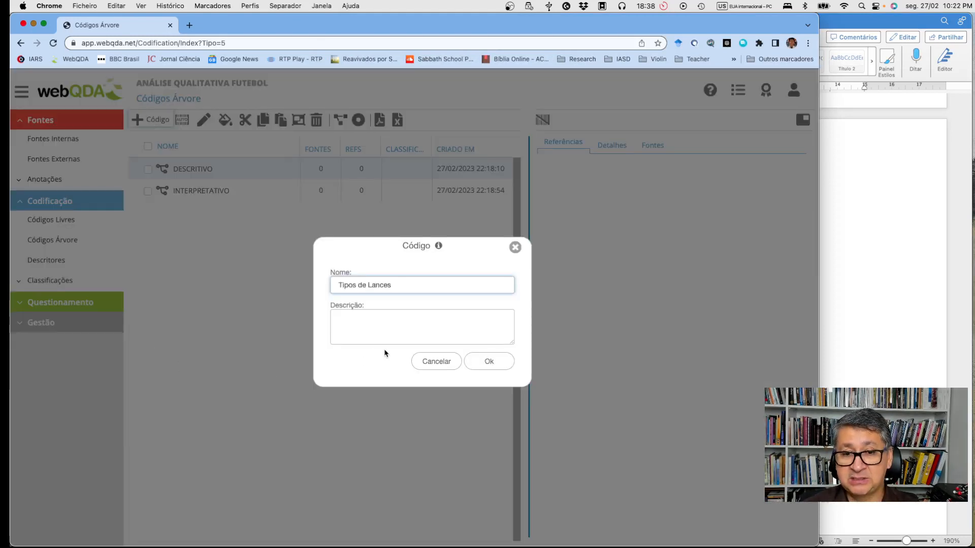
pyautogui.click(350, 318)
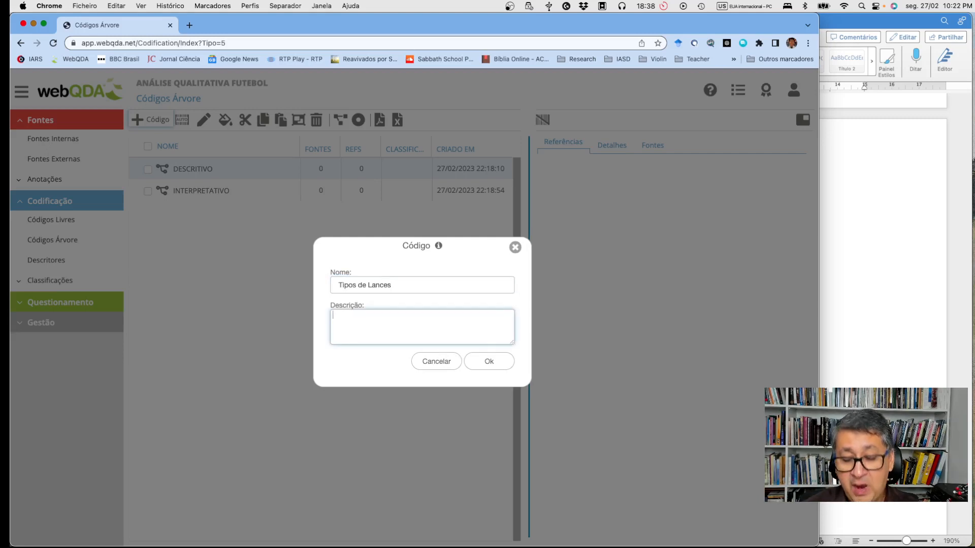
pyautogui.write('Qual')
pyautogui.write('s')
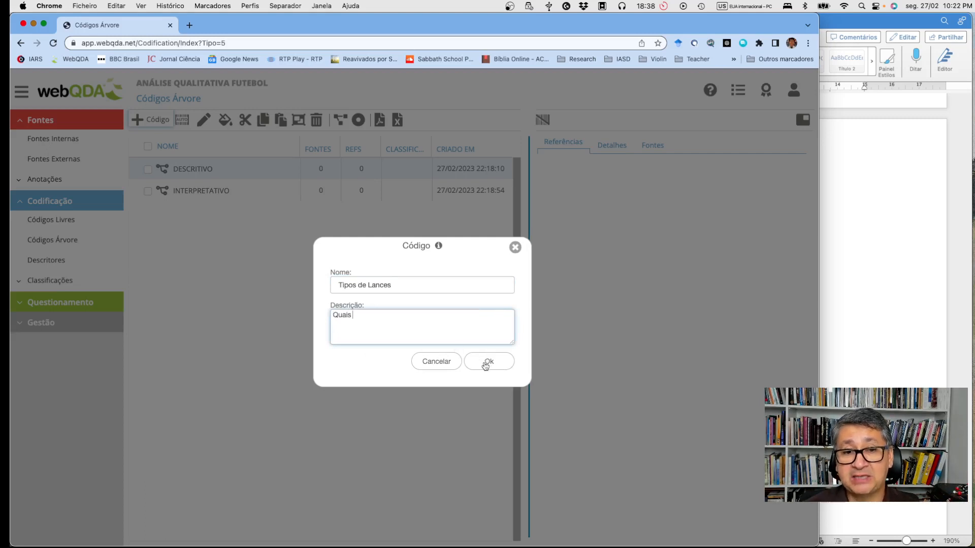
pyautogui.write(' .')
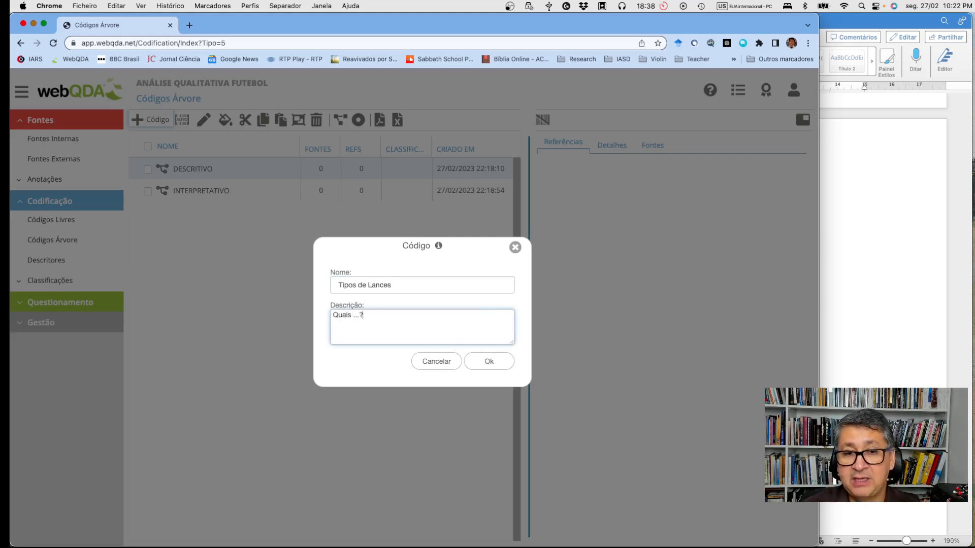
pyautogui.click(488, 361)
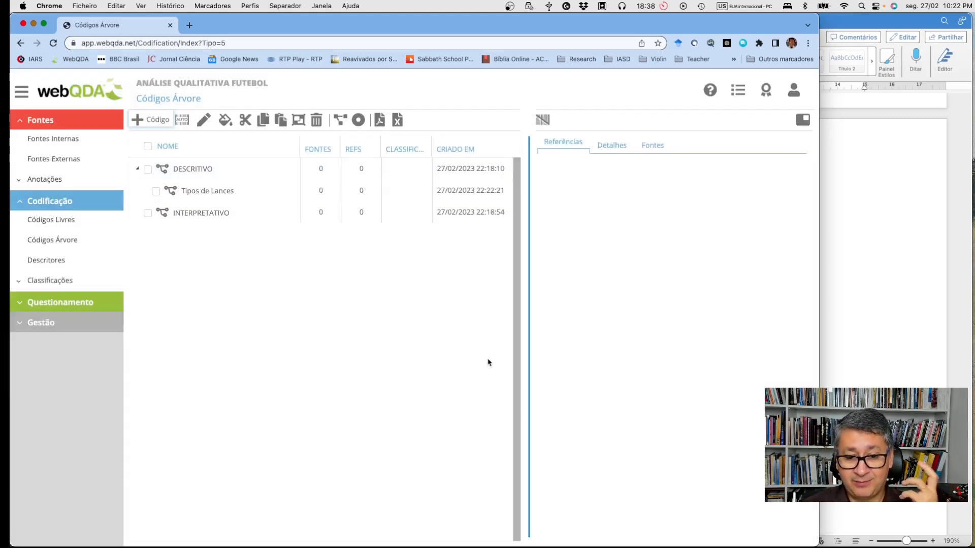
# Switch to the Word outline and copy the category heading "Quantos Jogadores" under DESCRITIVO
pyautogui.click(198, 195)
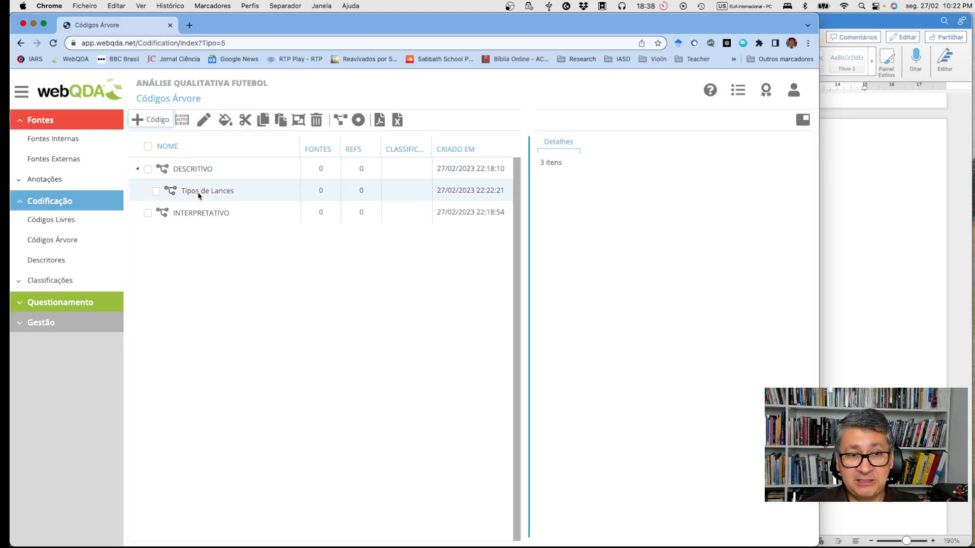
pyautogui.click(872, 245)
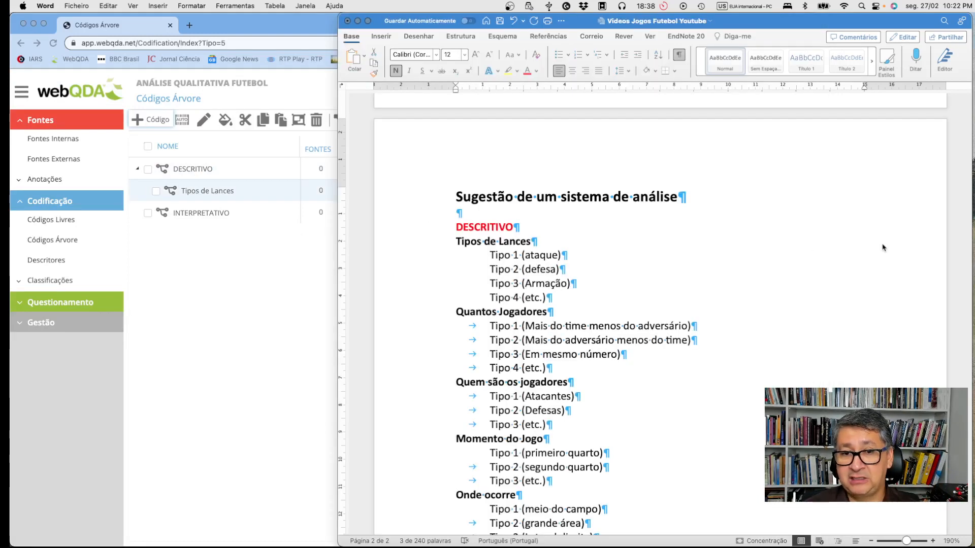
pyautogui.click(460, 312)
pyautogui.click(457, 312)
pyautogui.moveTo(457, 312); pyautogui.dragTo(552, 312)
pyautogui.press('super+c')
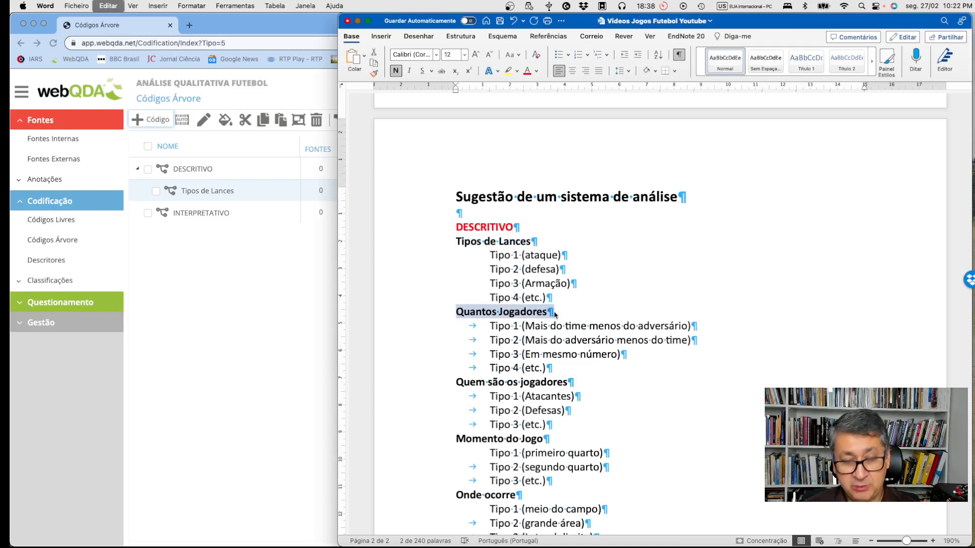
# Switch to webQDA and create the code "Quantos Jogadores" under DESCRITIVO with the description "...."
pyautogui.click(211, 172)
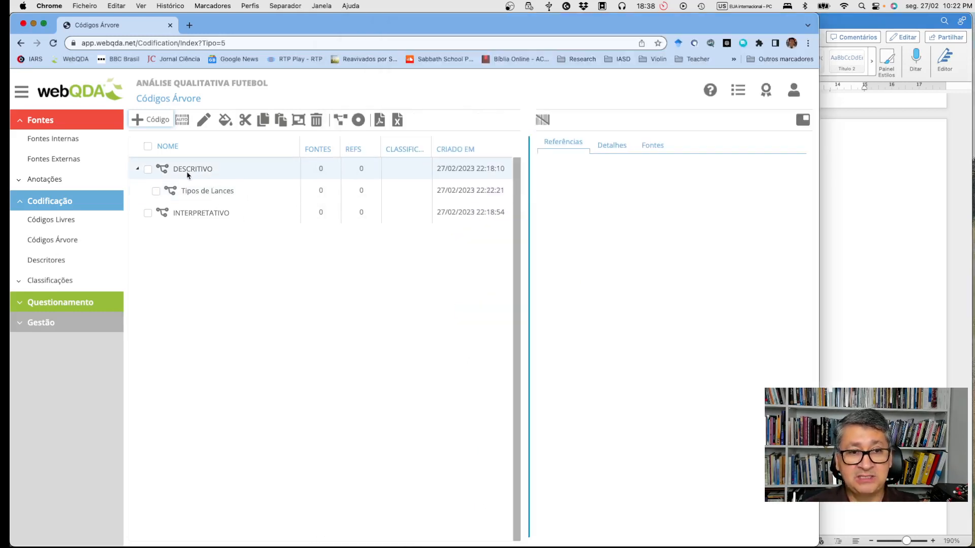
pyautogui.click(153, 120)
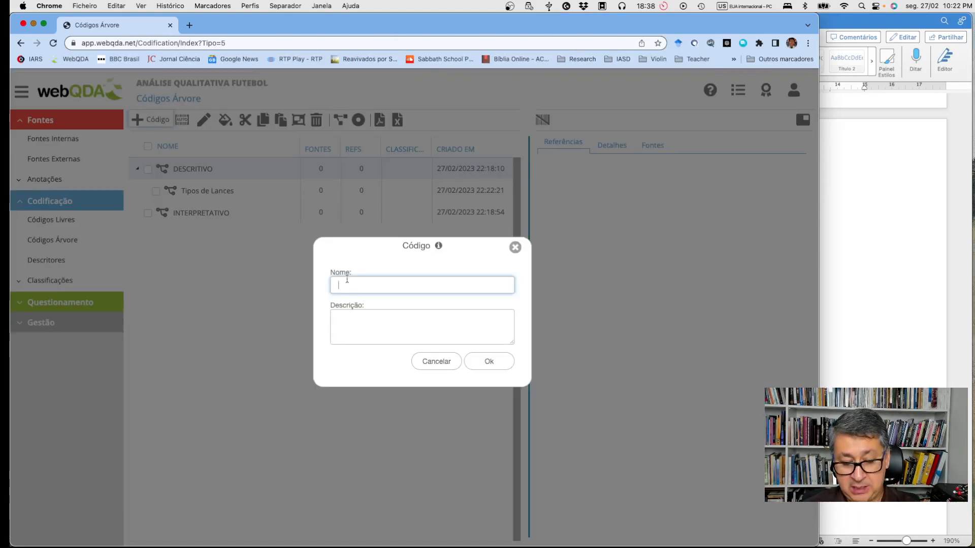
pyautogui.press('super+v')
pyautogui.click(358, 325)
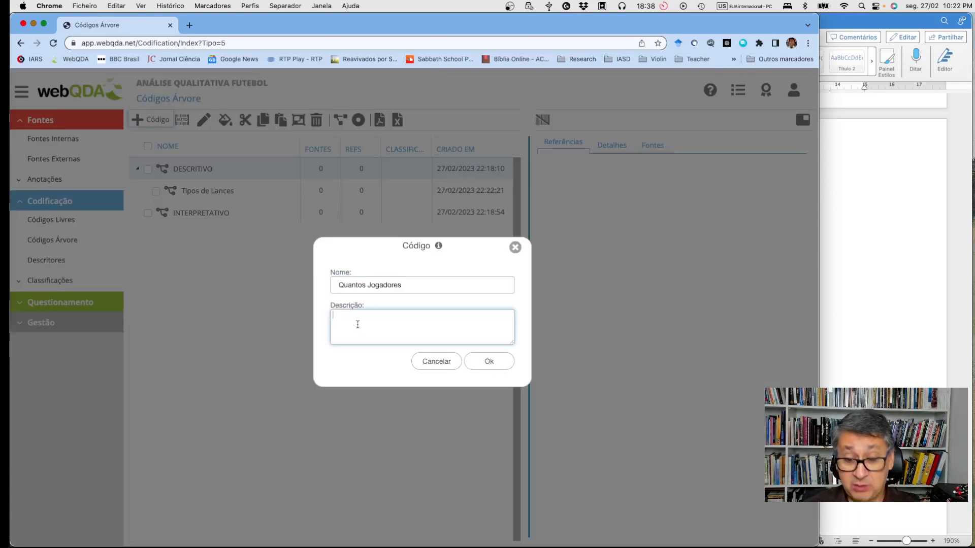
pyautogui.write('....')
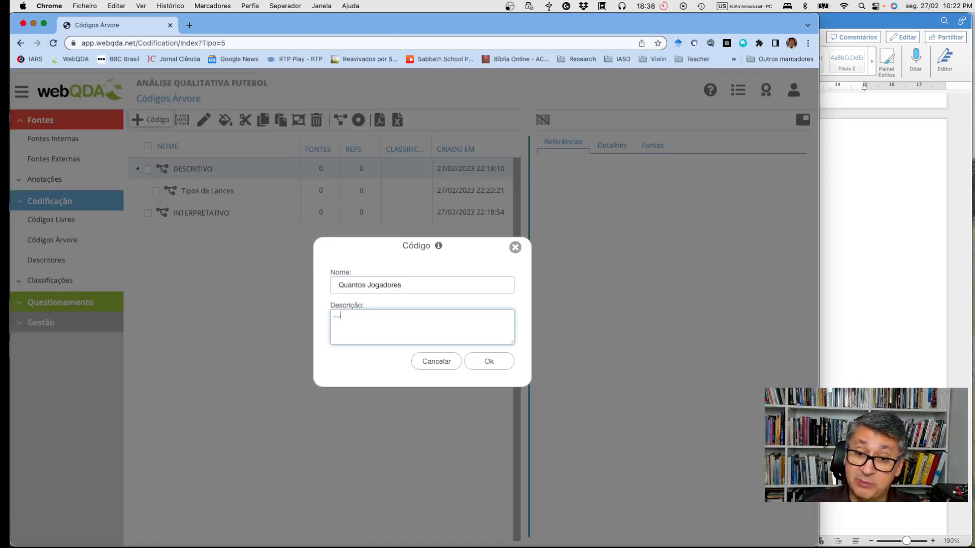
pyautogui.click(486, 362)
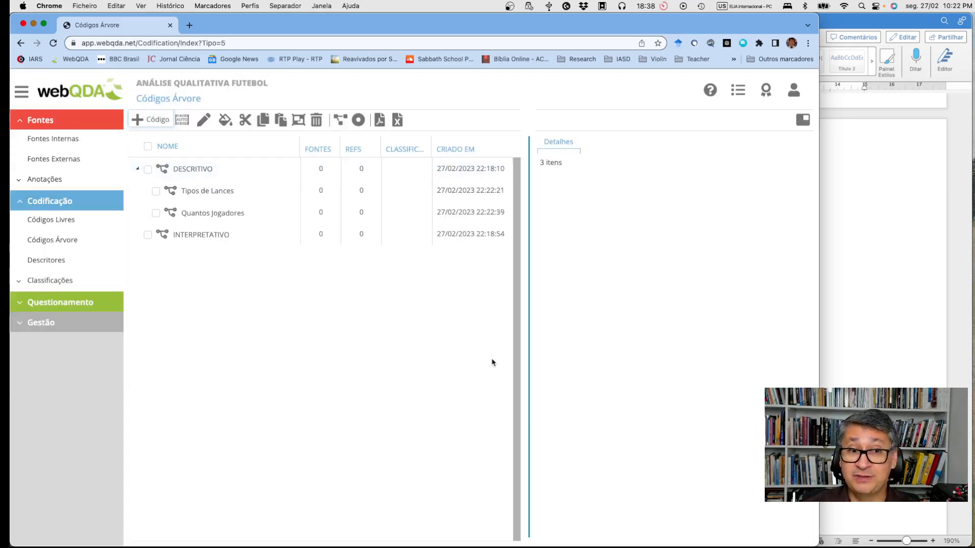
# Copy "Tipo 1 (ataque)" from the Word outline and create it in webQDA as a subcode of "Tipos de Lances"
pyautogui.click(912, 348)
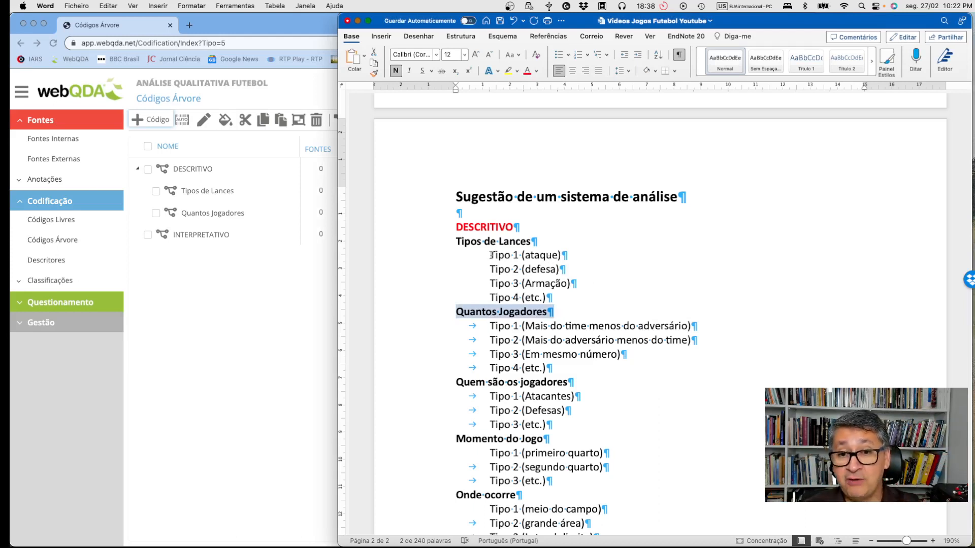
pyautogui.moveTo(491, 255); pyautogui.dragTo(564, 261)
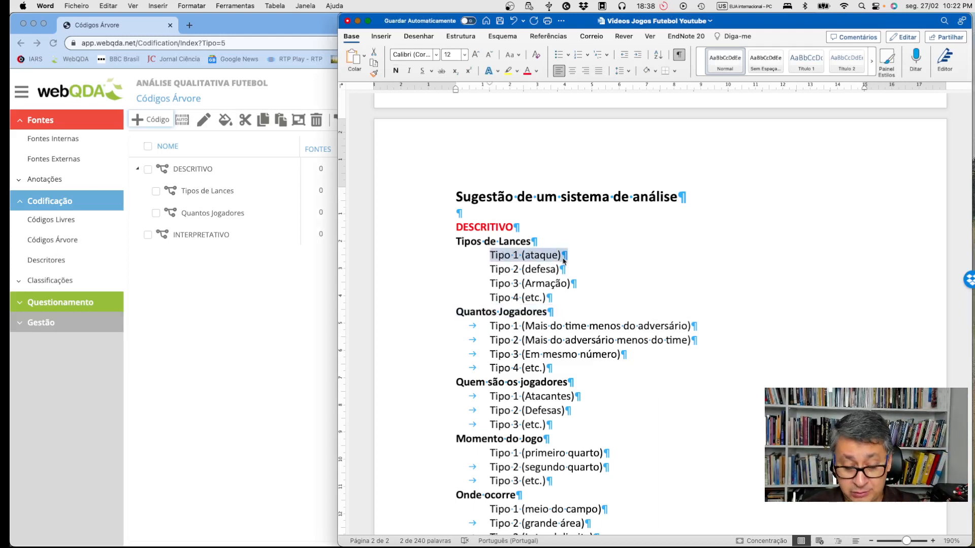
pyautogui.click(202, 198)
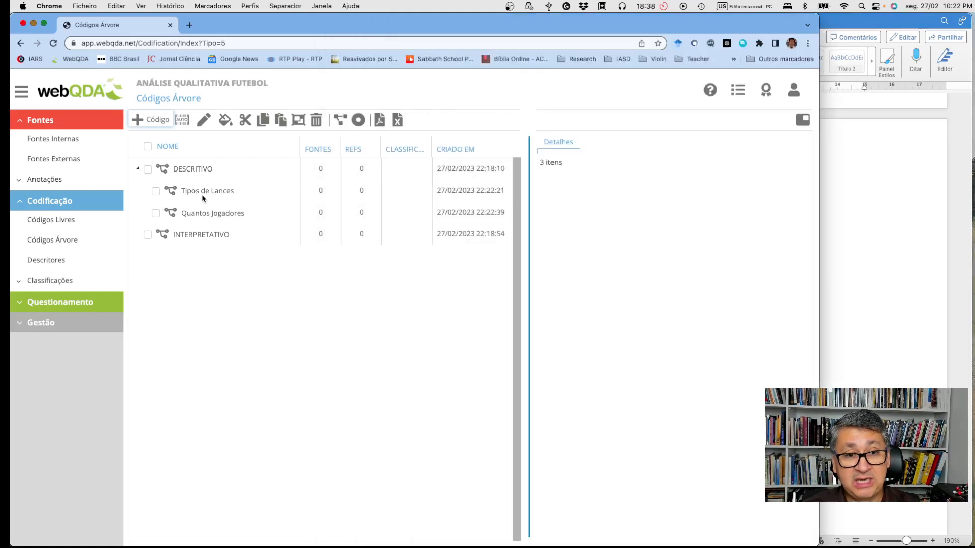
pyautogui.click(219, 195)
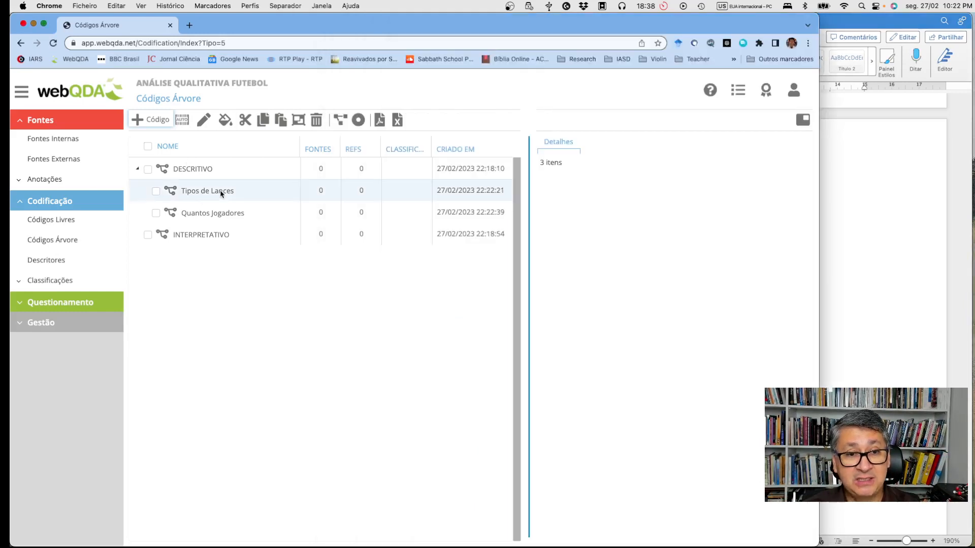
pyautogui.click(149, 121)
pyautogui.press('super+v')
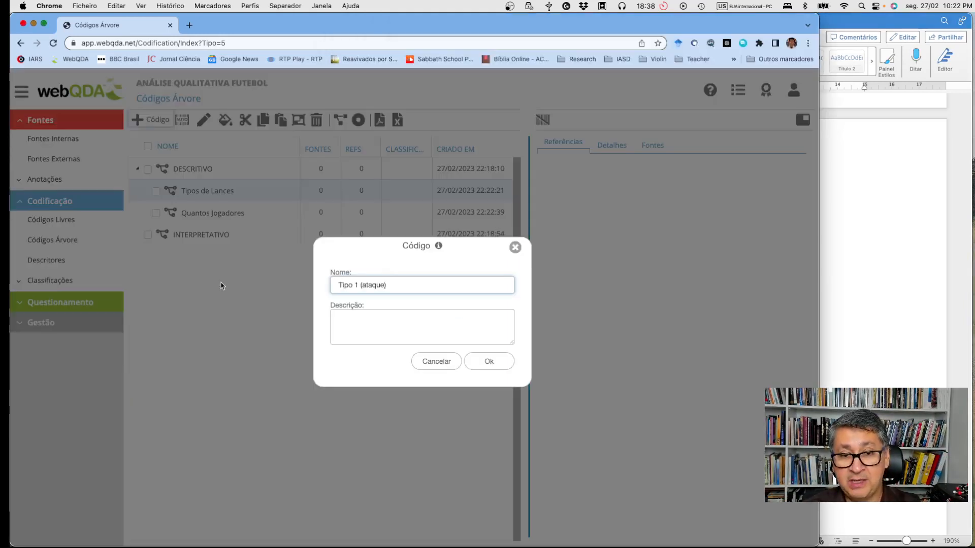
pyautogui.click(489, 361)
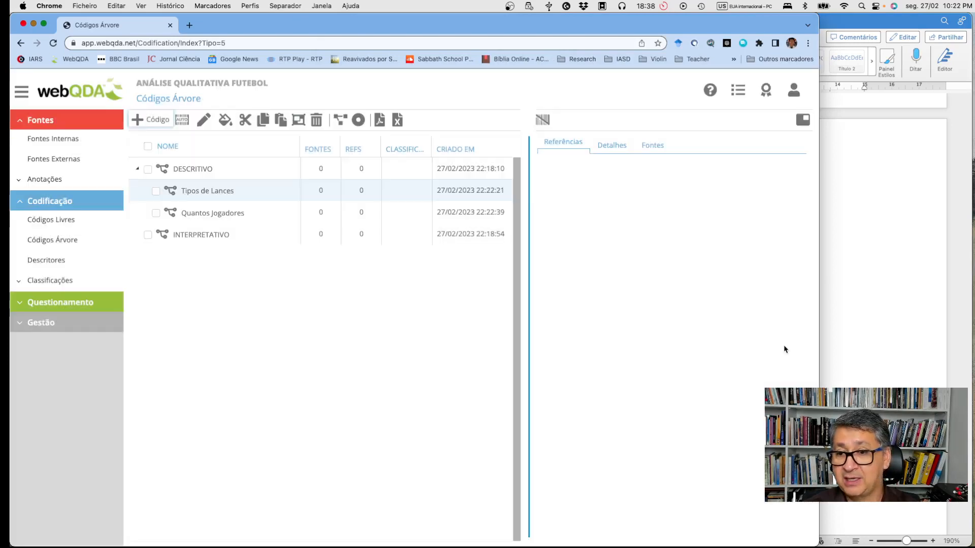
# Copy "Tipo 2 (defesa)" from the Word outline and add it in webQDA as another subcode of "Tipos de Lances"
pyautogui.click(880, 323)
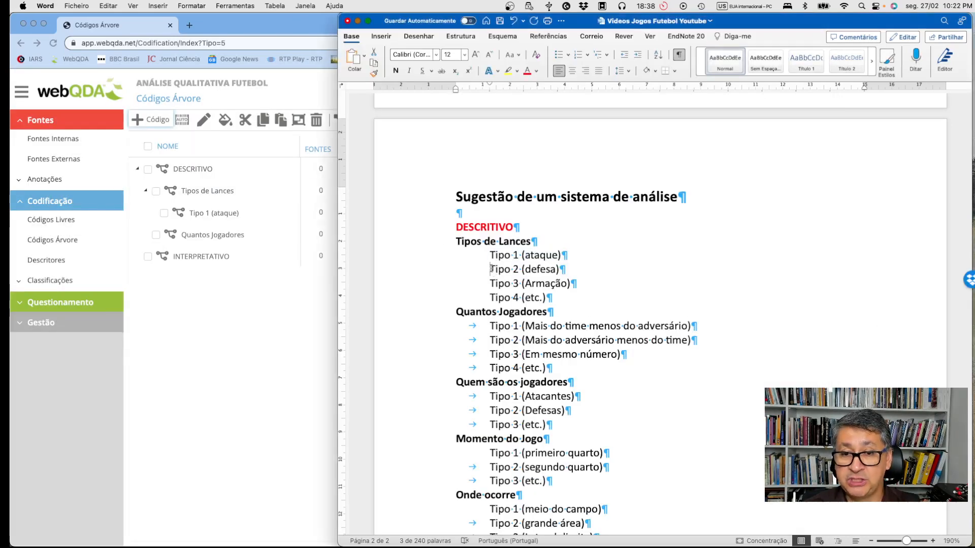
pyautogui.moveTo(491, 270); pyautogui.dragTo(563, 272)
pyautogui.press('super+c')
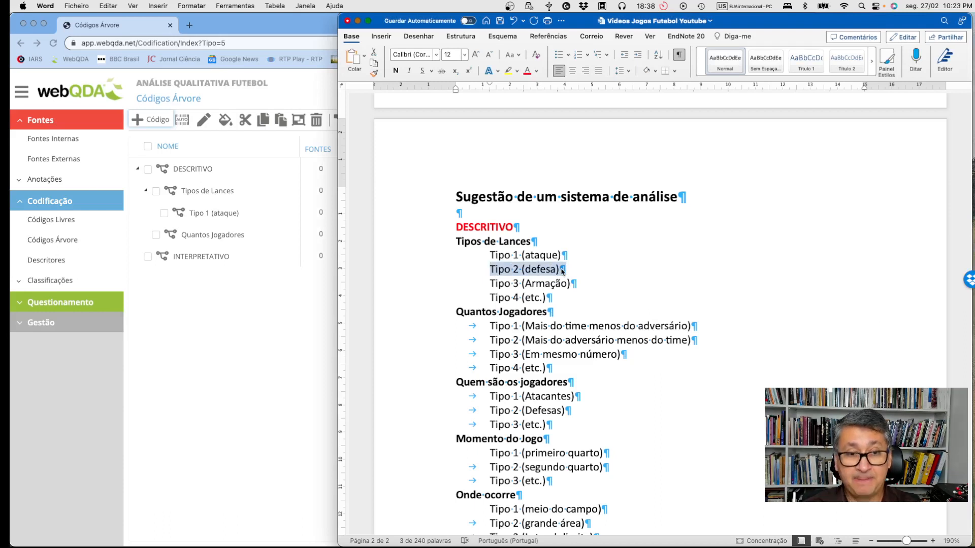
pyautogui.click(207, 193)
pyautogui.click(207, 193)
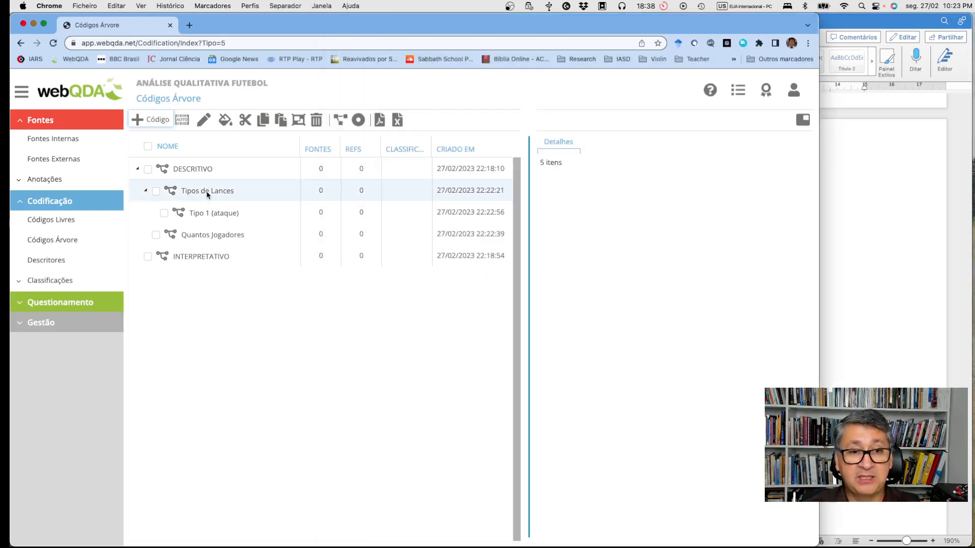
pyautogui.click(152, 124)
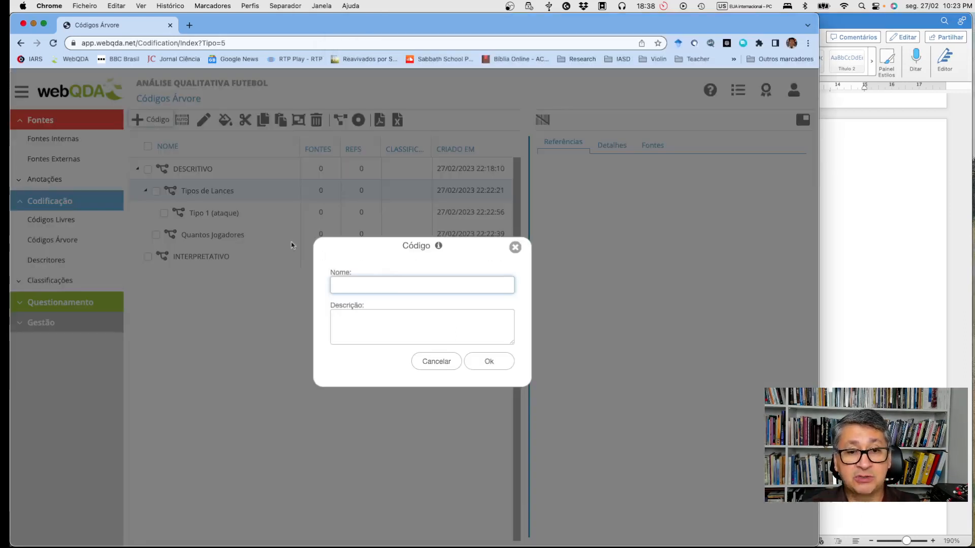
pyautogui.press('super+v')
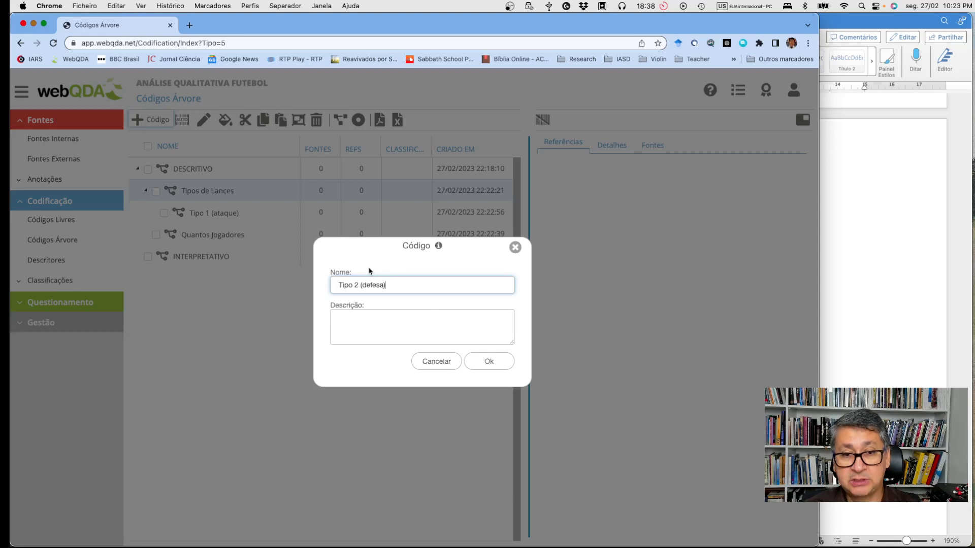
pyautogui.click(497, 363)
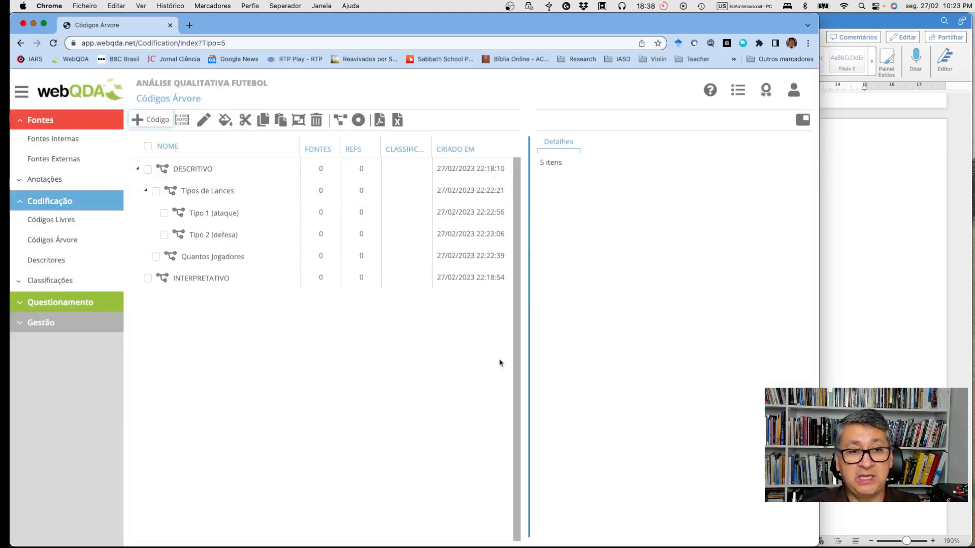
# Copy "Tipo 1 (Mais do time menos do adversário)" from Word and create it in webQDA as a subcode of "Quantos Jogadores"
pyautogui.click(882, 284)
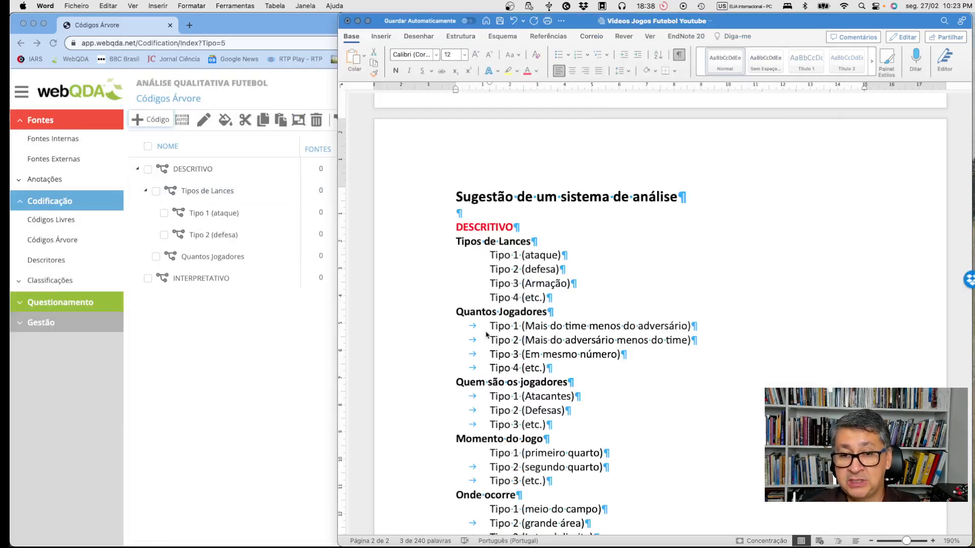
pyautogui.moveTo(492, 326); pyautogui.dragTo(690, 326)
pyautogui.press('super+c')
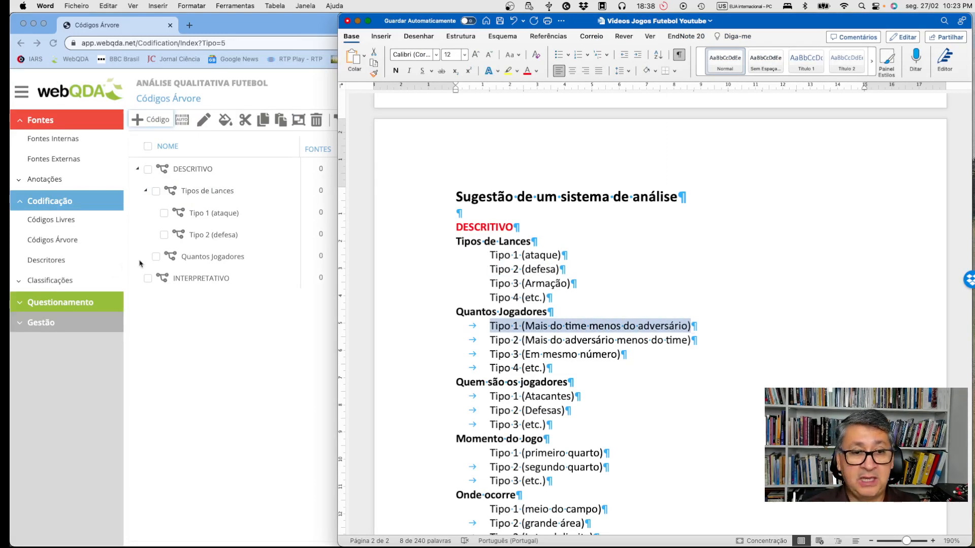
pyautogui.click(230, 262)
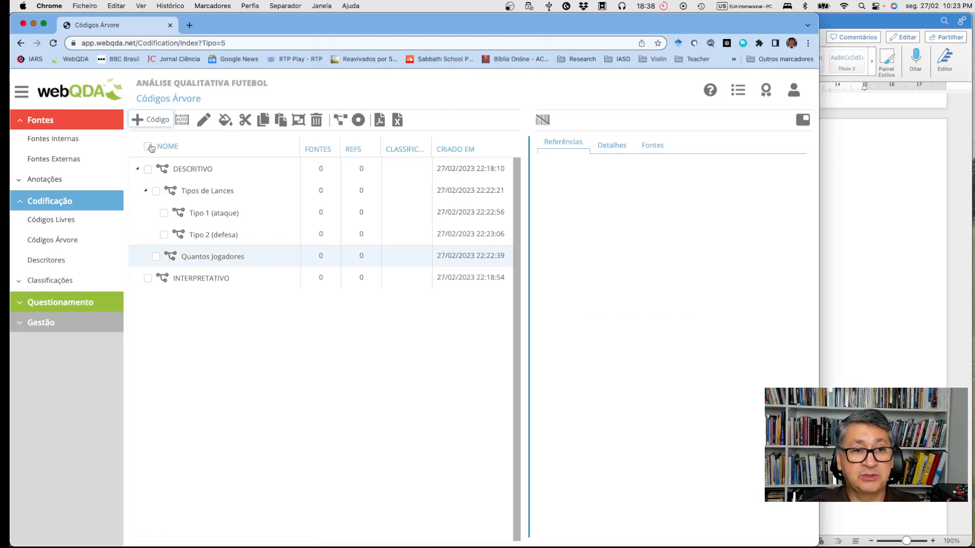
pyautogui.click(150, 121)
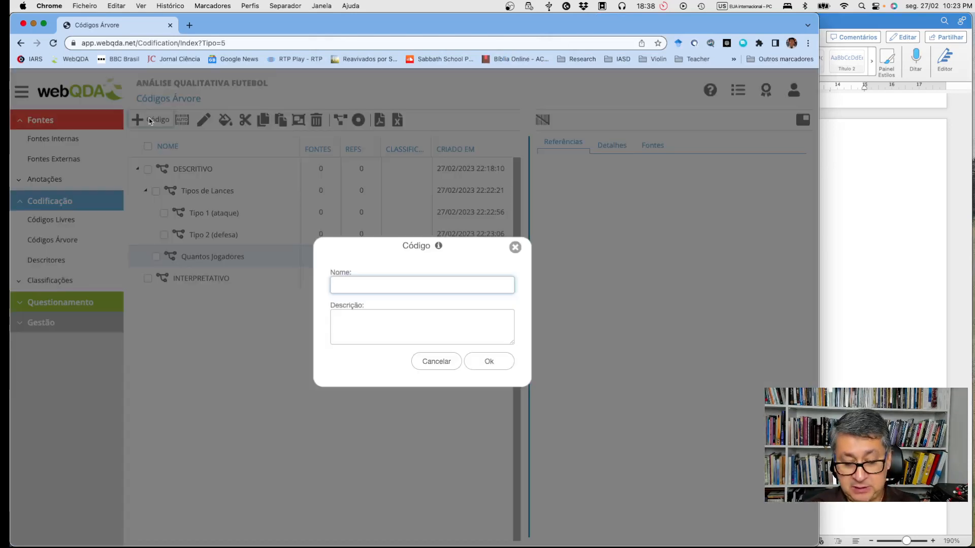
pyautogui.press('super+v')
pyautogui.click(483, 366)
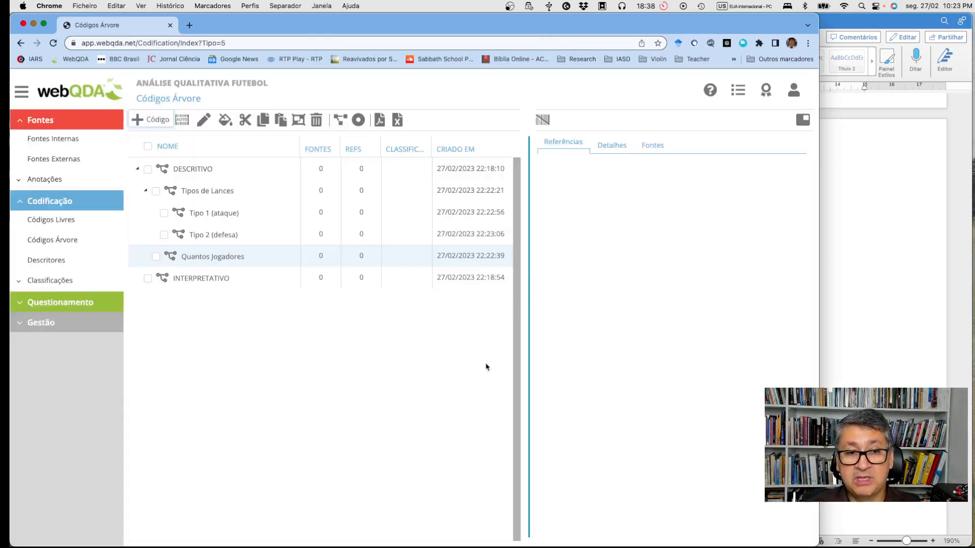
# Copy "Tipo 2 (Mais do adversário menos do time)" from Word and add it in webQDA as a second subcode of "Quantos Jogadores"
pyautogui.click(886, 366)
pyautogui.click(493, 339)
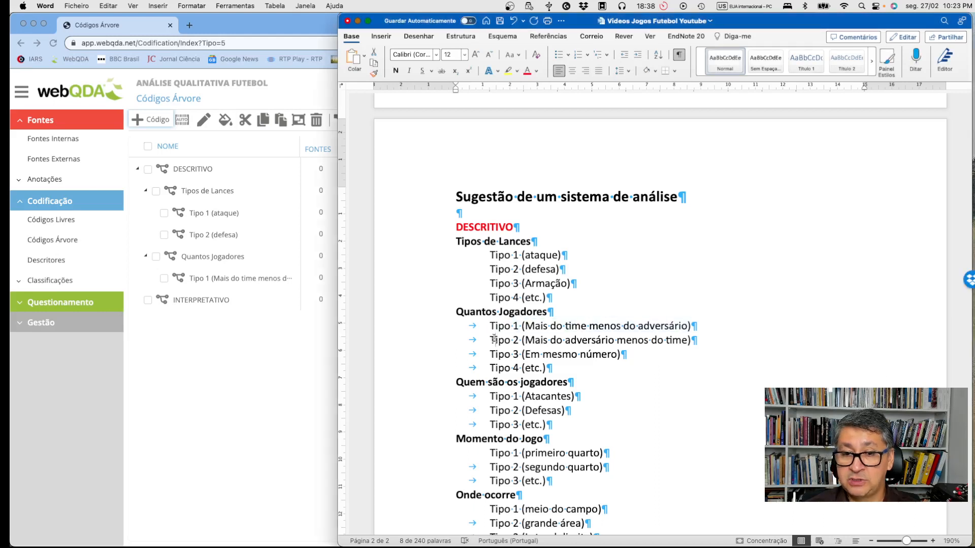
pyautogui.moveTo(492, 339); pyautogui.dragTo(697, 343)
pyautogui.press('cmd+c')
pyautogui.click(261, 283)
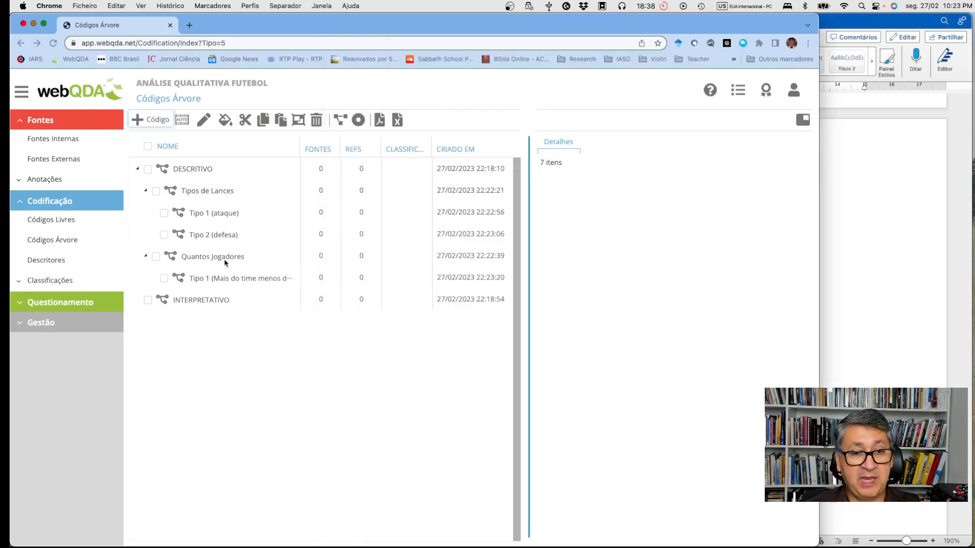
pyautogui.click(235, 257)
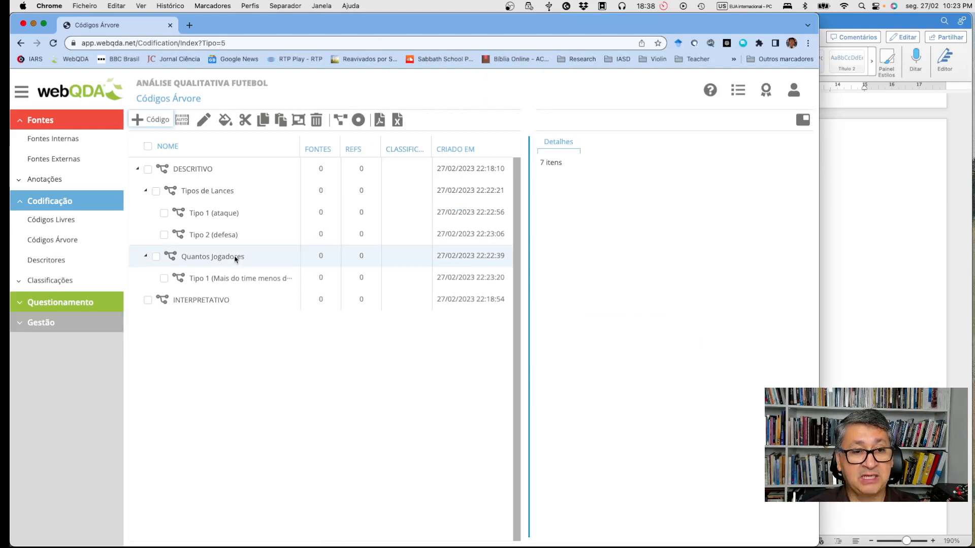
pyautogui.click(145, 121)
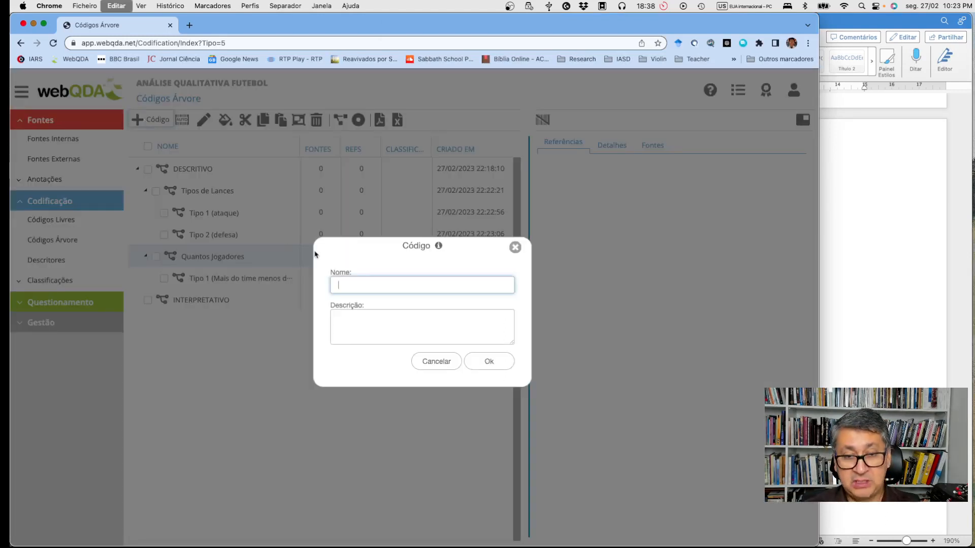
pyautogui.press('cmd+v')
pyautogui.click(497, 365)
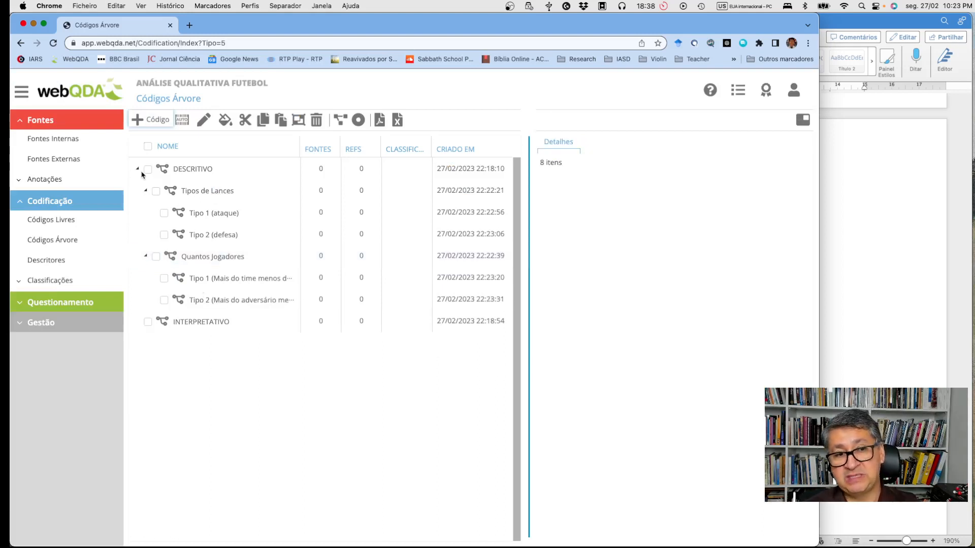
# Open the video "BOCA JUNIORS X ROSÁRIO CENTRAL" from the external sources in webQDA for coding
pyautogui.click(908, 234)
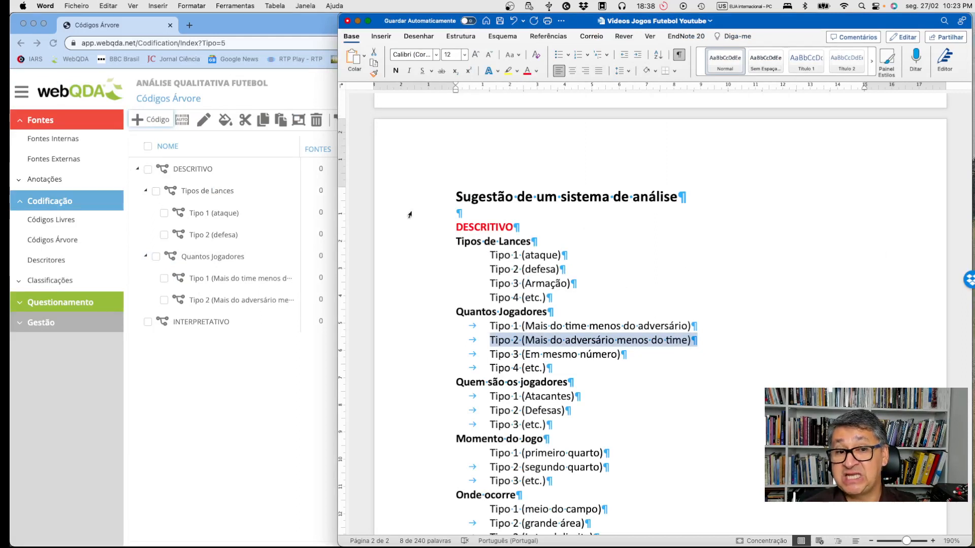
pyautogui.click(229, 268)
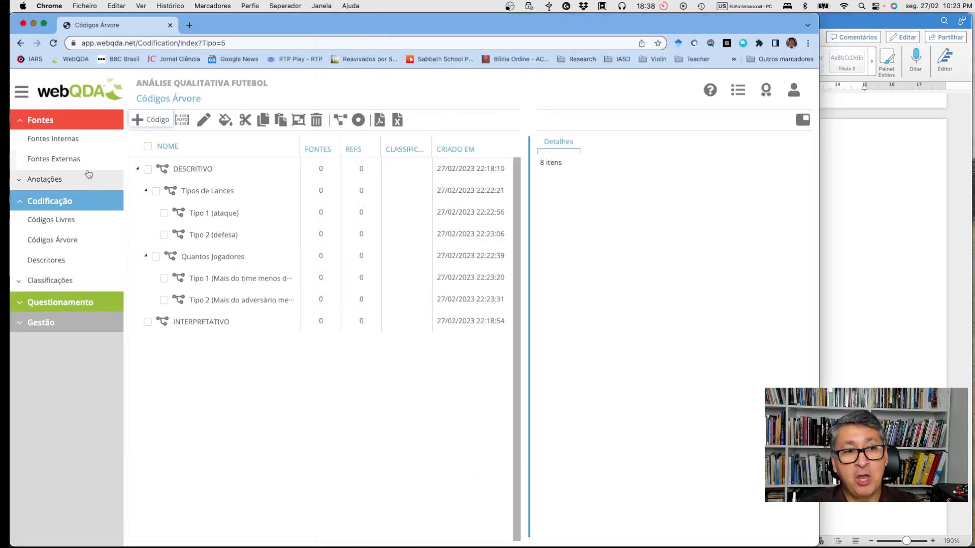
pyautogui.click(70, 147)
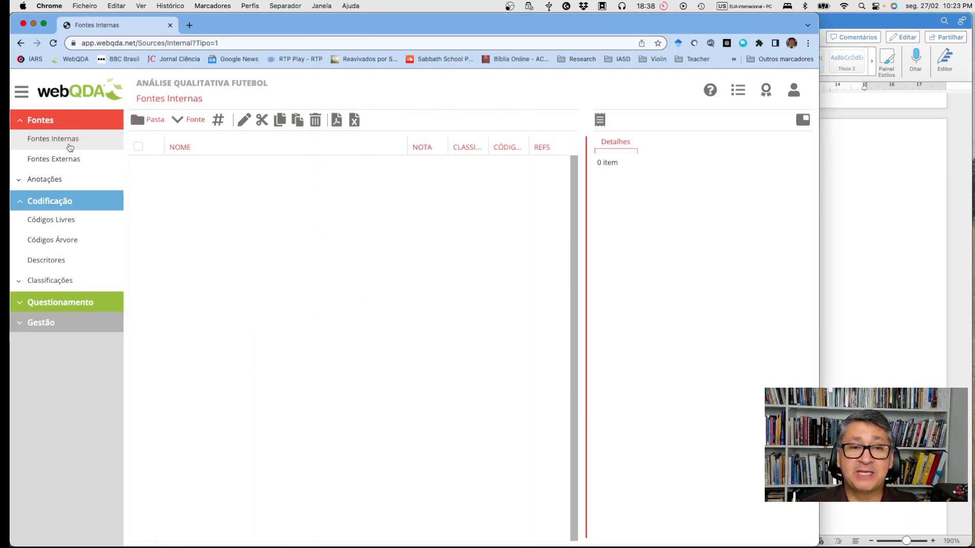
pyautogui.click(71, 162)
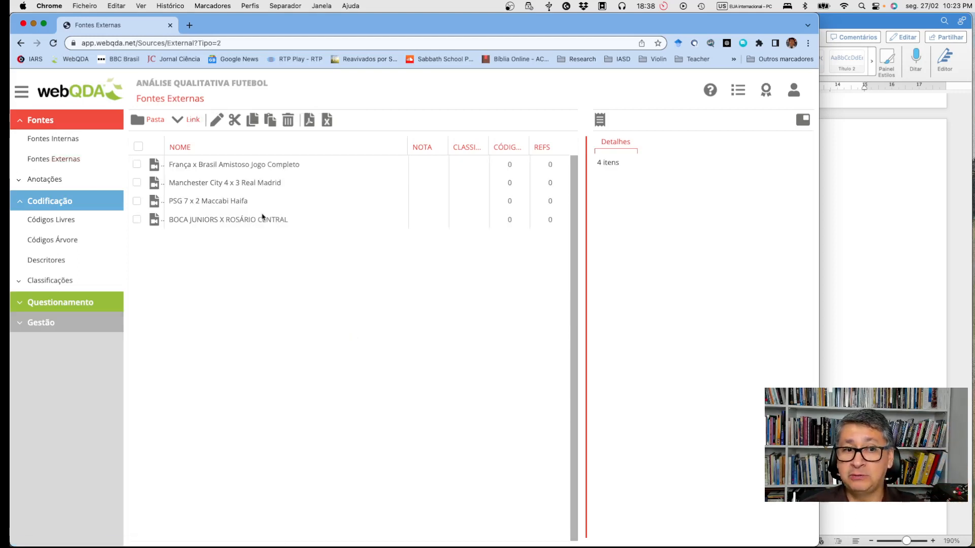
pyautogui.doubleClick(263, 222)
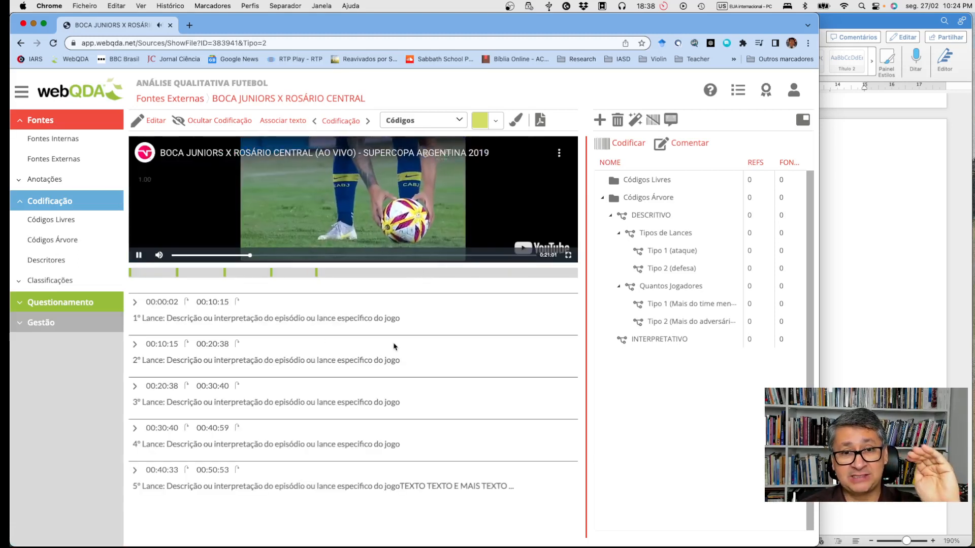
# Pause the video and code the "1º Lance" description under "Tipo 1 (ataque)" and "Tipo 1 (Mais do time menos do adversário)"
pyautogui.click(140, 256)
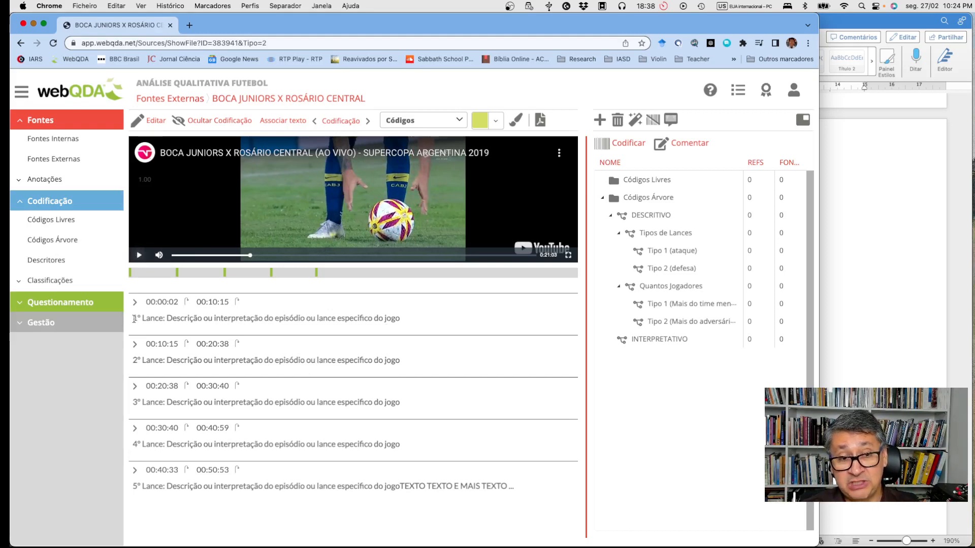
pyautogui.moveTo(133, 319); pyautogui.dragTo(400, 316)
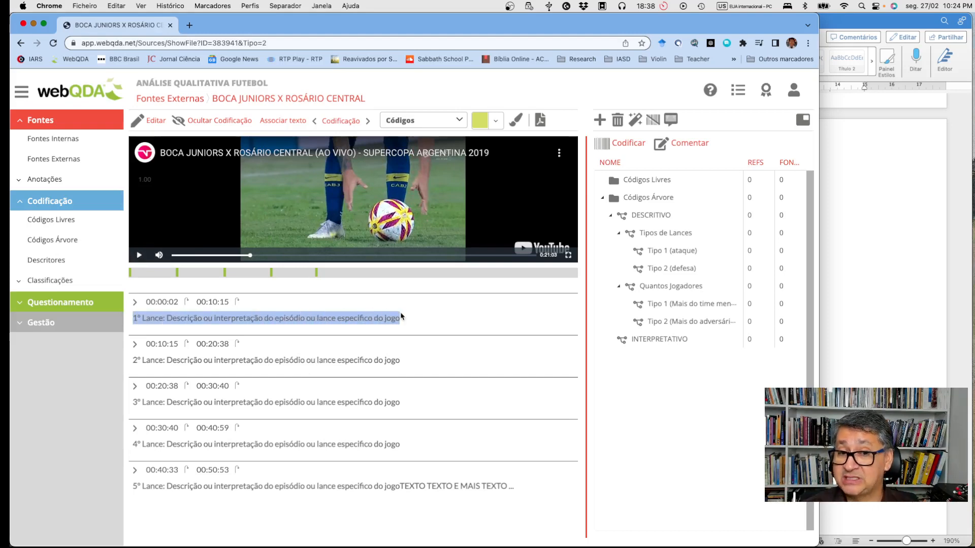
pyautogui.click(673, 253)
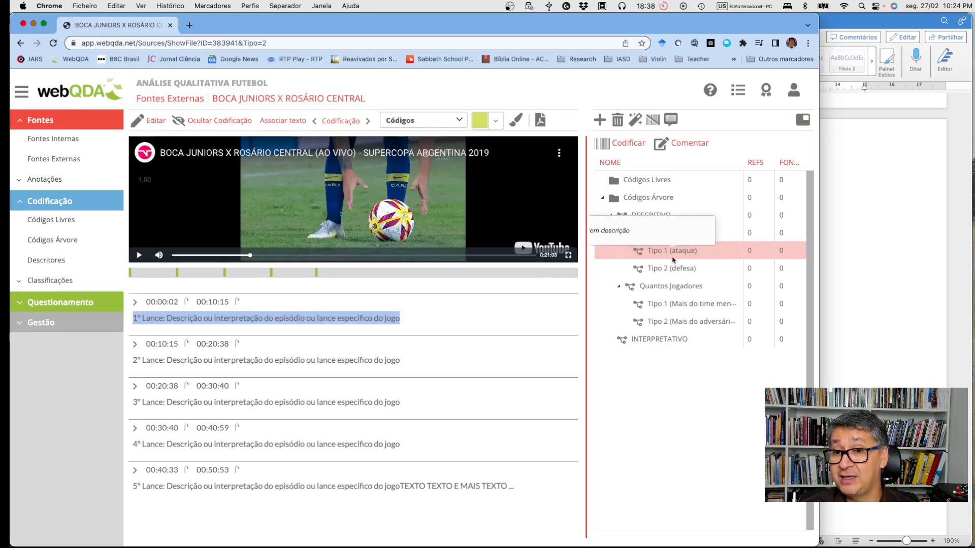
pyautogui.click(695, 307)
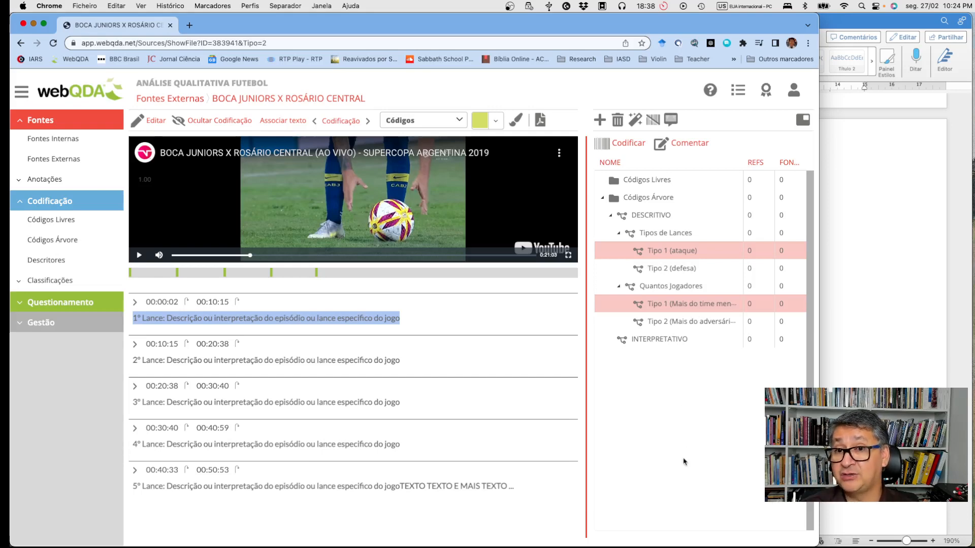
pyautogui.click(626, 145)
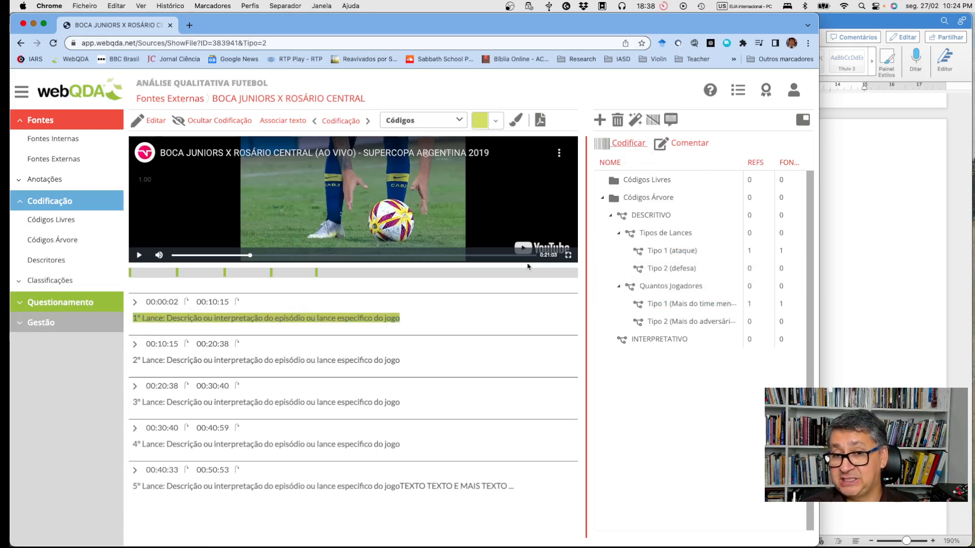
pyautogui.moveTo(294, 313)
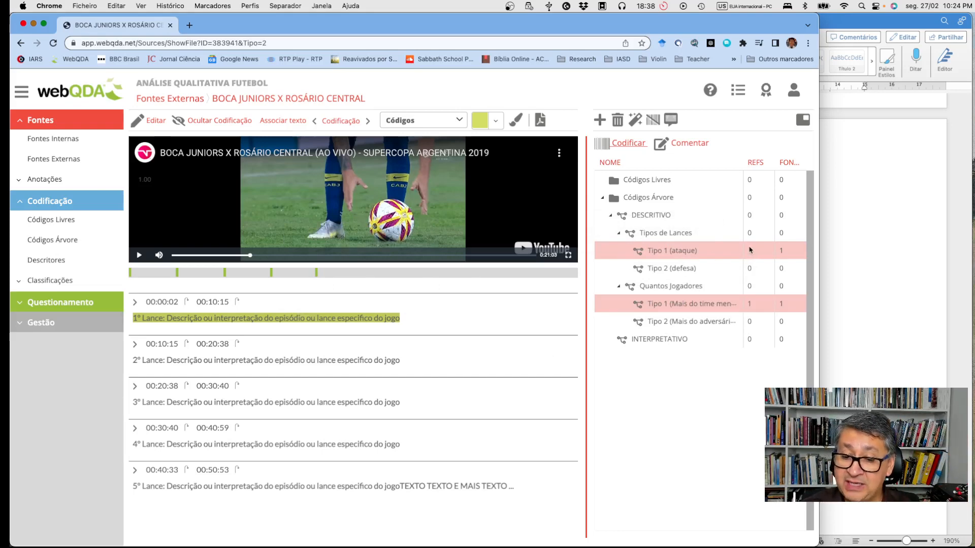
pyautogui.moveTo(331, 314)
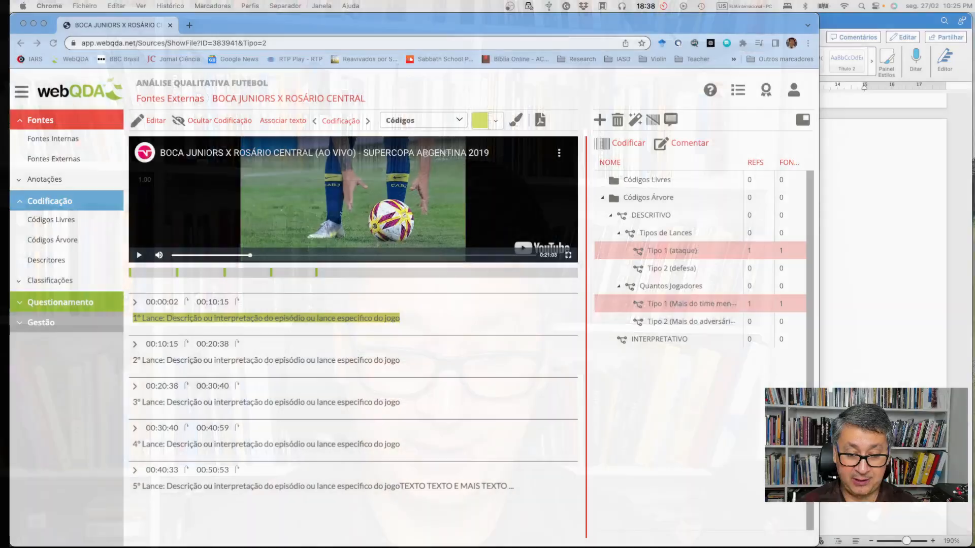
# Switch to the Word outline and colour "Tipo 2 (segundo quarto)" and "Tipo 2 (Desmotivada)" red
pyautogui.press('super+Tab')
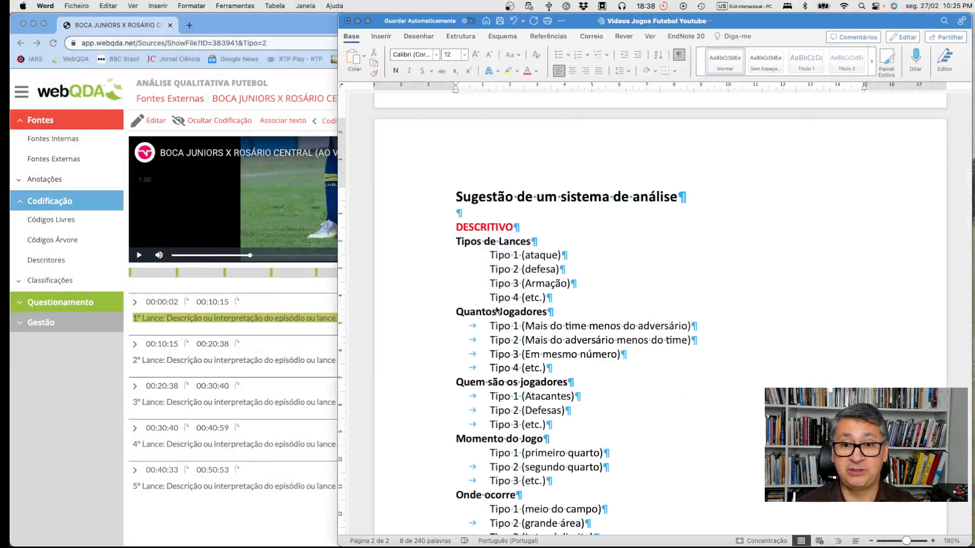
pyautogui.scroll(-5, 636, 273)
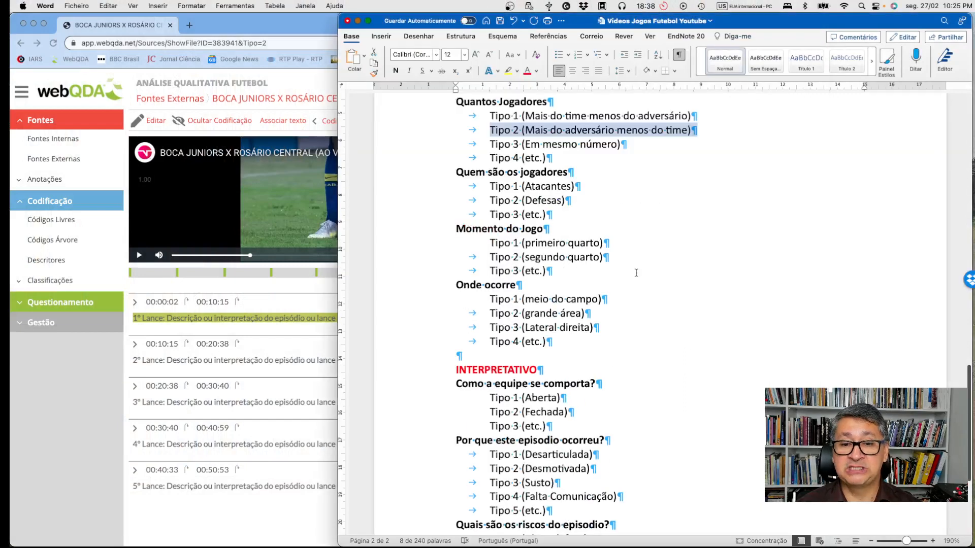
pyautogui.scroll(-5, 637, 273)
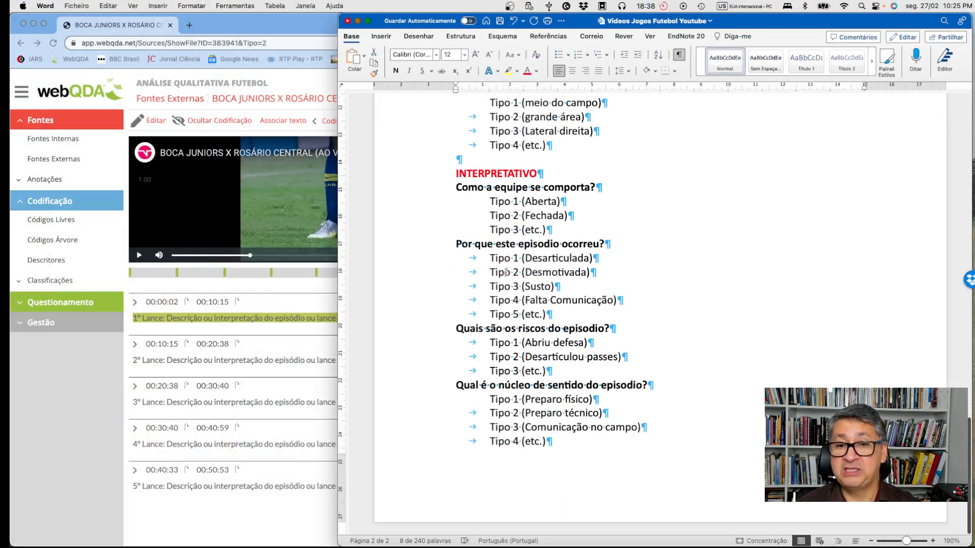
pyautogui.moveTo(491, 272); pyautogui.dragTo(598, 271)
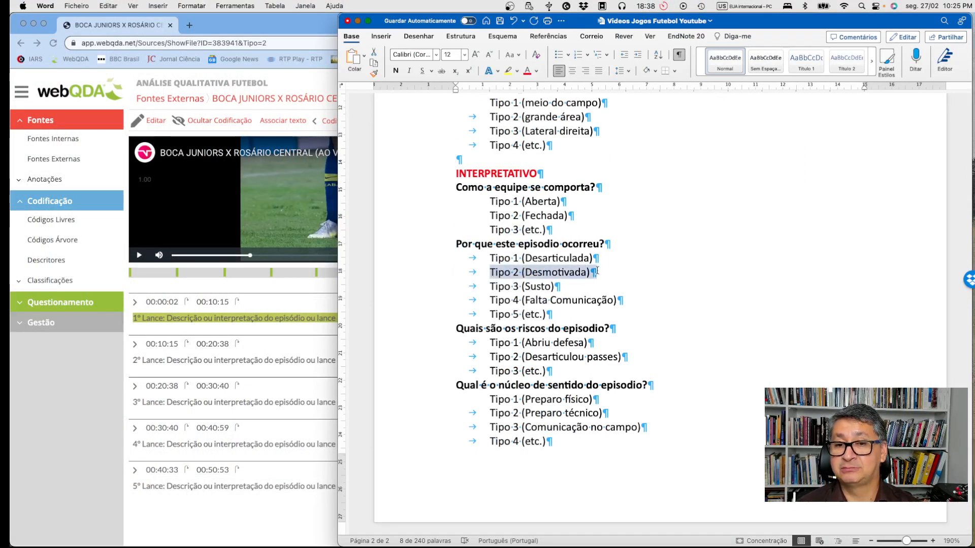
pyautogui.scroll(4, 666, 233)
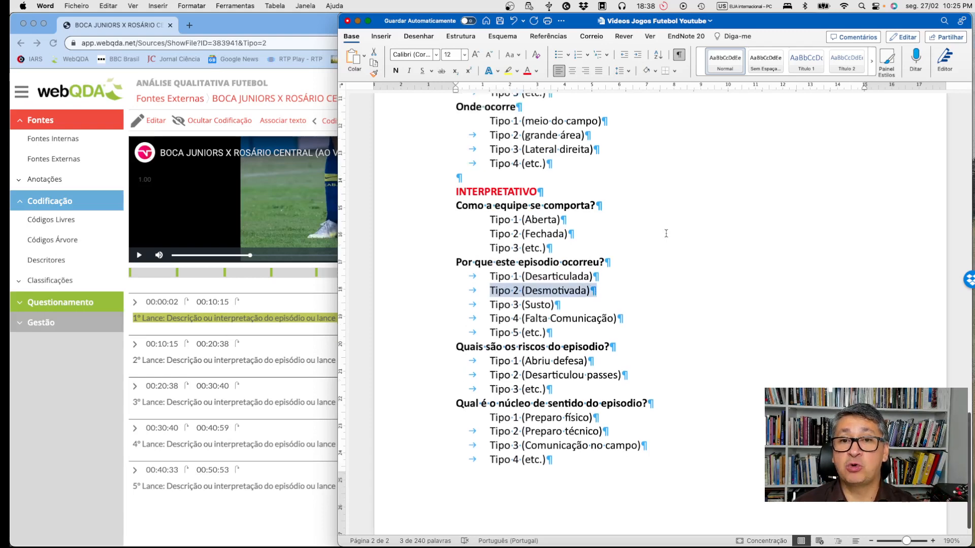
pyautogui.scroll(2, 666, 233)
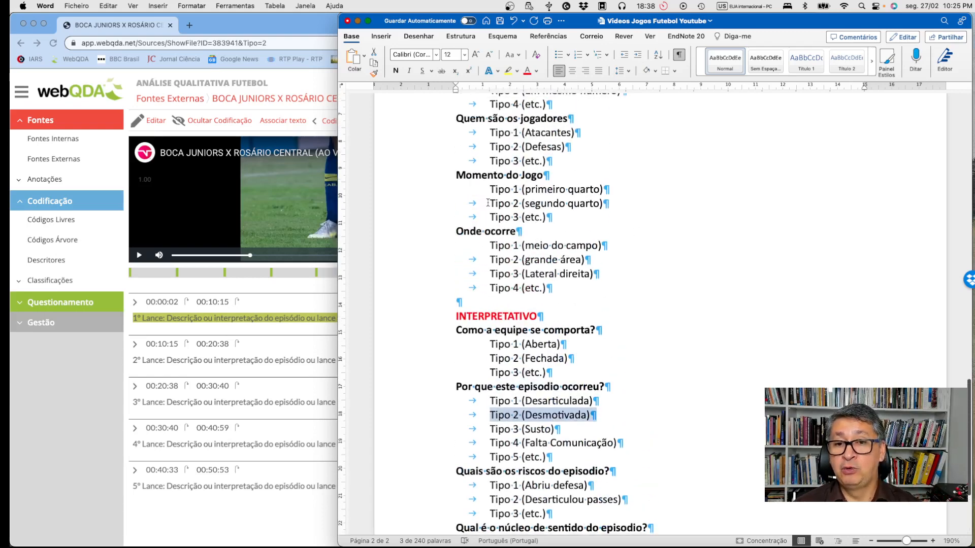
pyautogui.moveTo(488, 203); pyautogui.dragTo(612, 204)
pyautogui.click(527, 72)
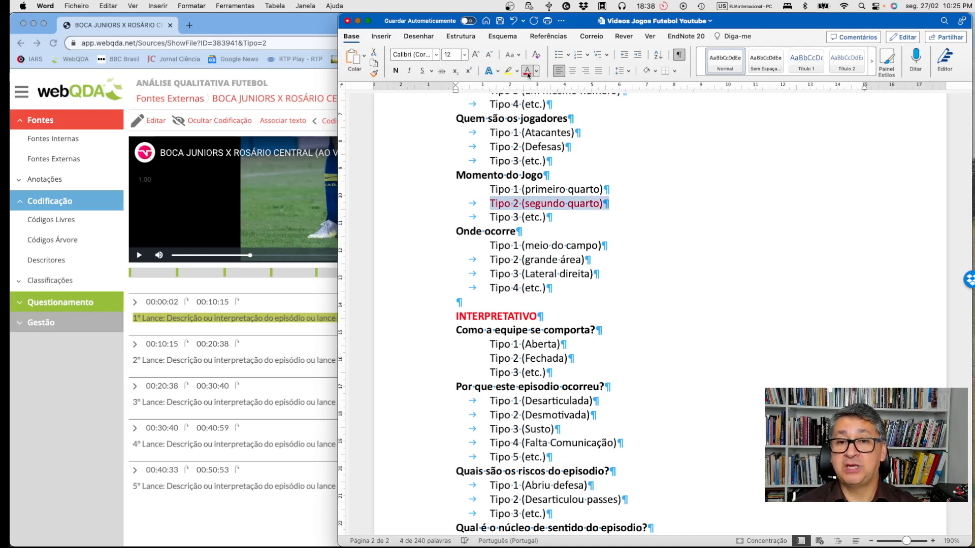
pyautogui.moveTo(491, 416); pyautogui.dragTo(601, 411)
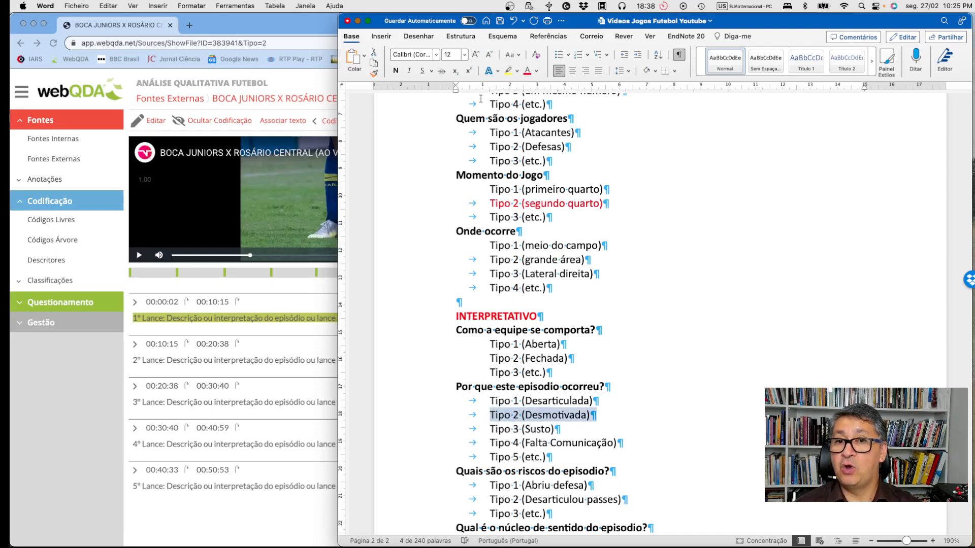
pyautogui.click(527, 72)
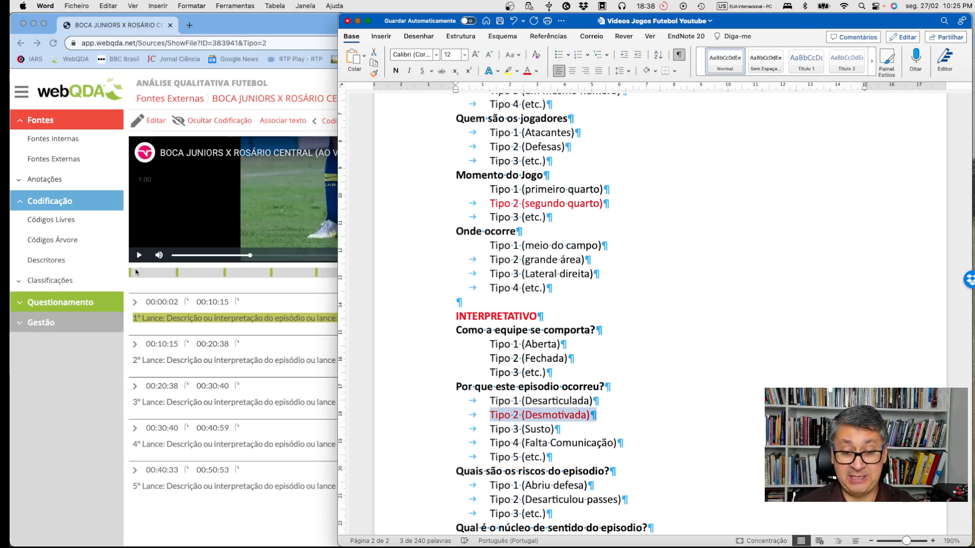
# Review the coded first play in webQDA against the descriptive and interpretive types in the Word outline
pyautogui.click(197, 317)
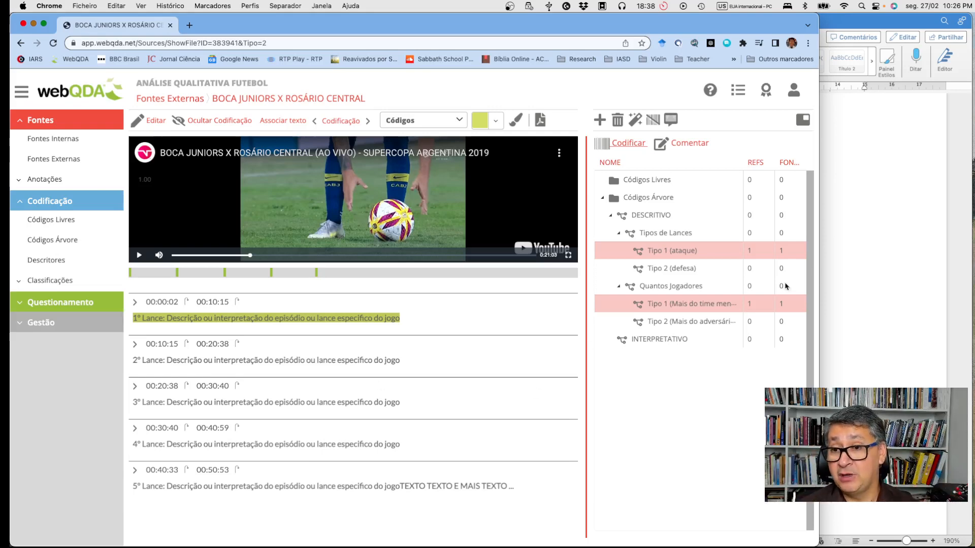
pyautogui.click(886, 252)
pyautogui.click(546, 204)
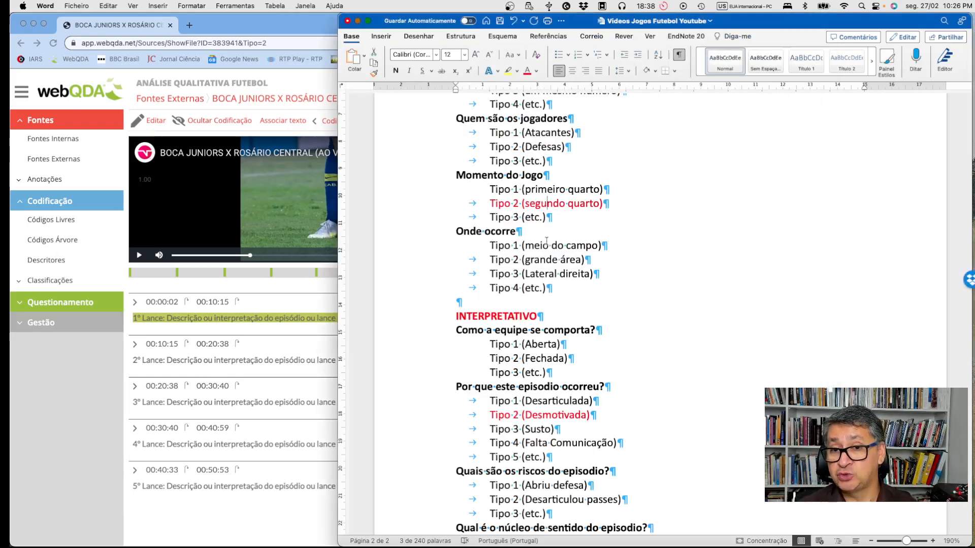
pyautogui.click(547, 421)
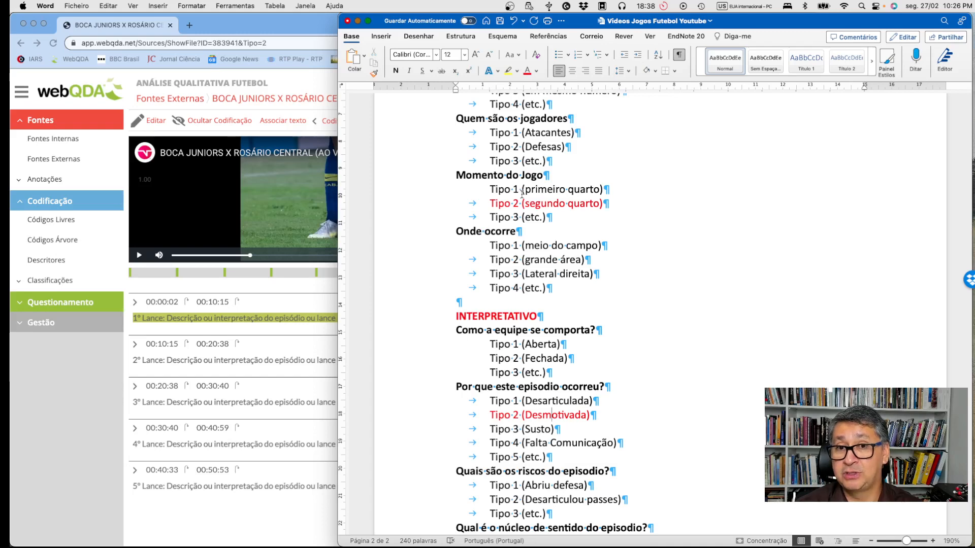
pyautogui.scroll(10, 522, 193)
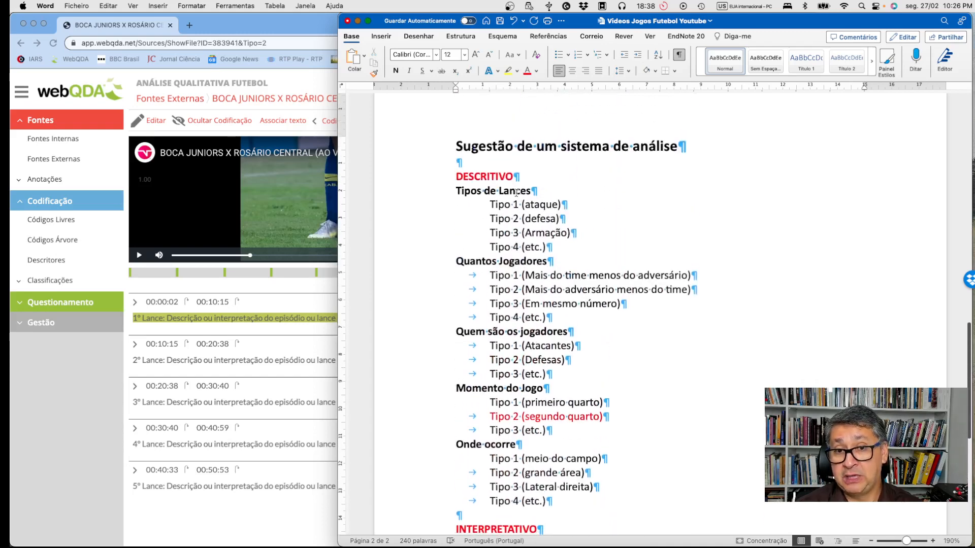
pyautogui.scroll(-12, 482, 262)
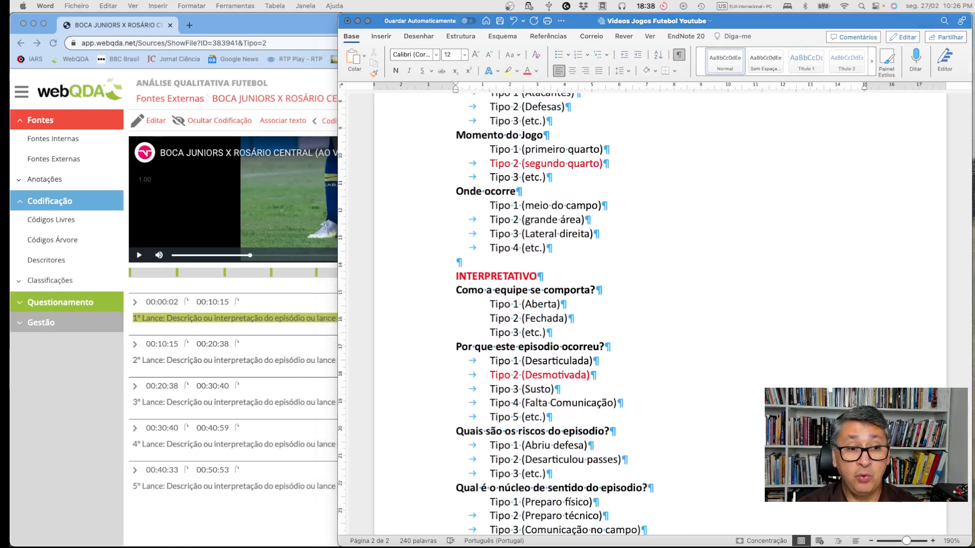
# Return to webQDA and open the matrices (Matrizes) of the questioning section
pyautogui.click(104, 325)
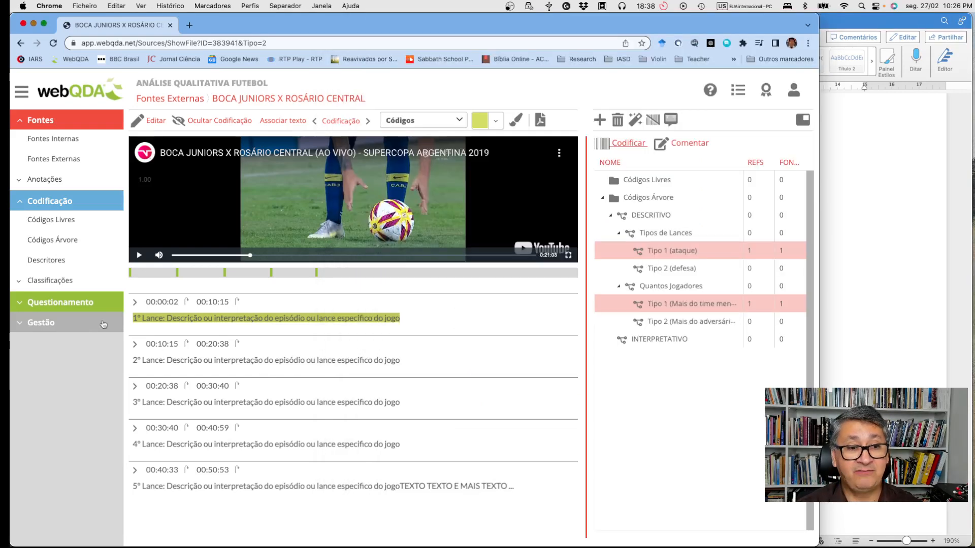
pyautogui.click(56, 303)
pyautogui.click(56, 363)
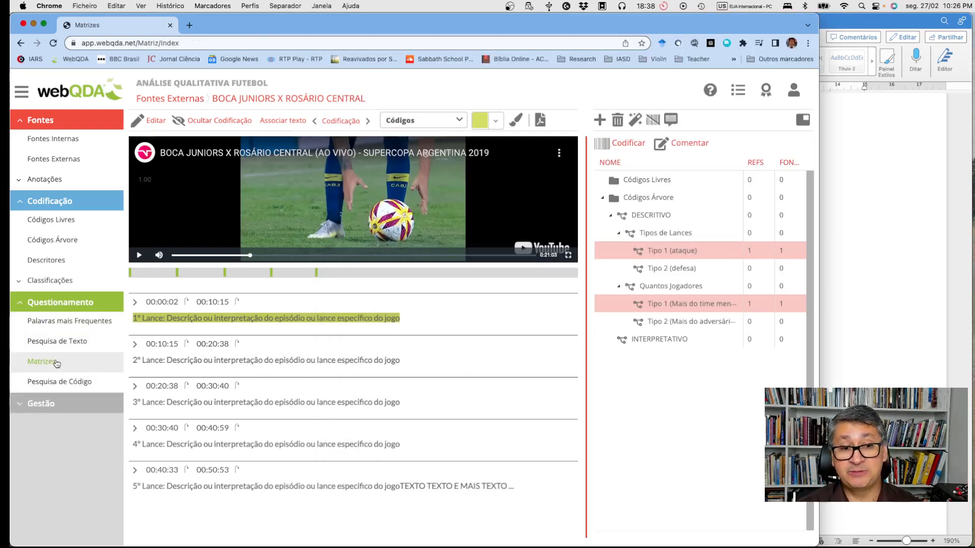